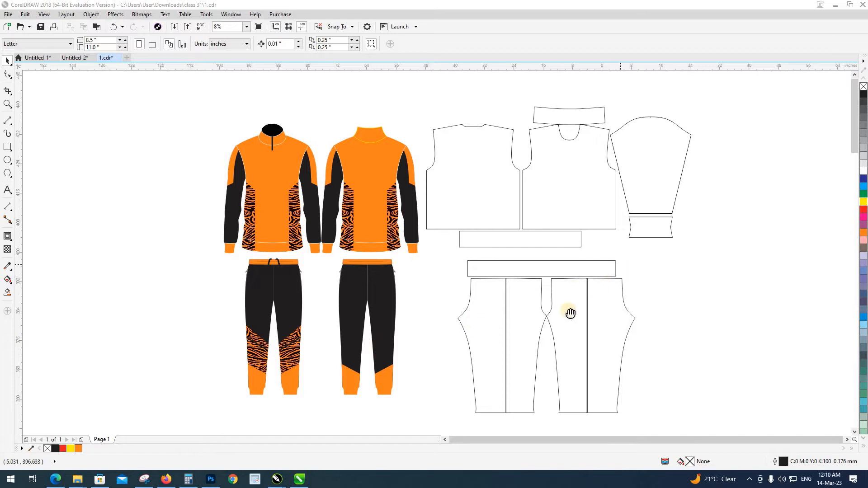
Rearrange the shirt pattern pieces so the back panel sits right of the front panel, shifting the sleeve, cuff and hem band over.
drag(571, 313, 513, 361)
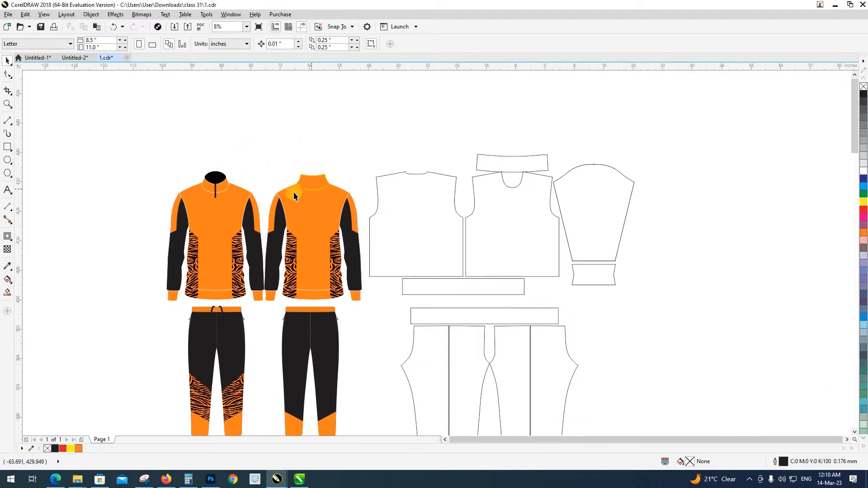
drag(219, 319, 212, 262)
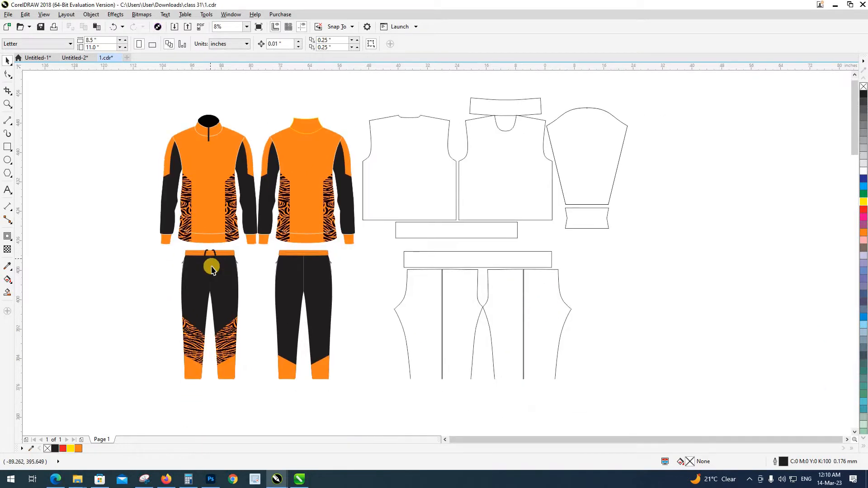
scroll(419, 300, up, 2)
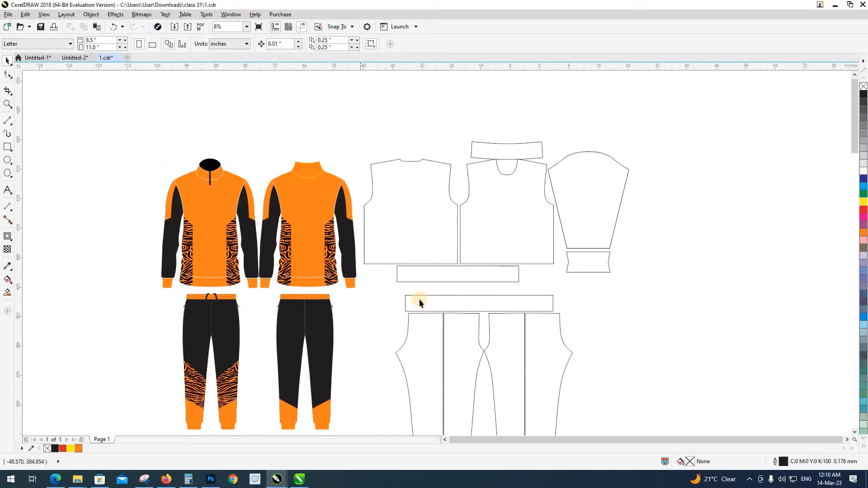
drag(585, 221, 691, 221)
drag(393, 244, 577, 244)
click(569, 285)
scroll(500, 263, down, 1)
drag(498, 259, 587, 256)
click(582, 284)
click(494, 141)
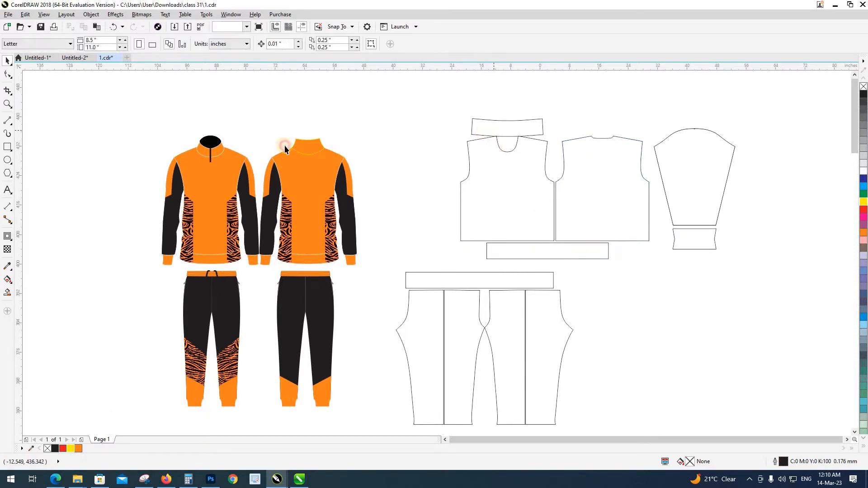
click(693, 191)
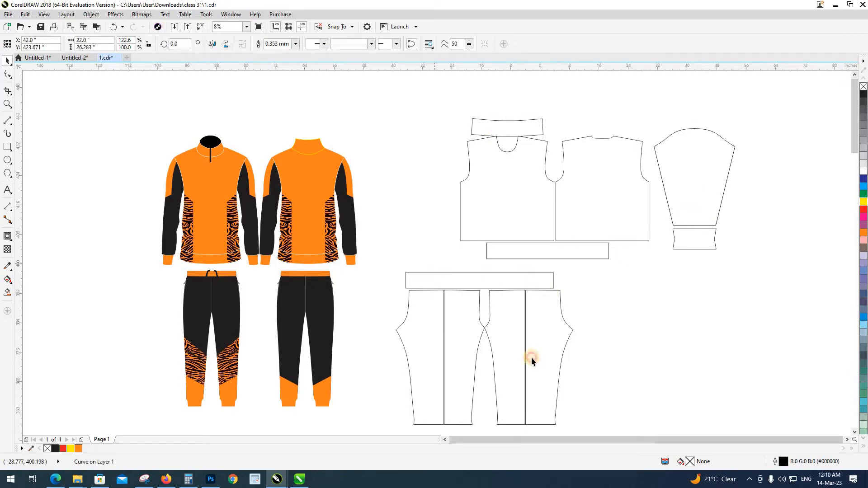
Move the trouser pattern pieces and their waistband together so they sit beneath the rearranged shirt pieces.
drag(508, 341, 549, 338)
key(ctrl+z)
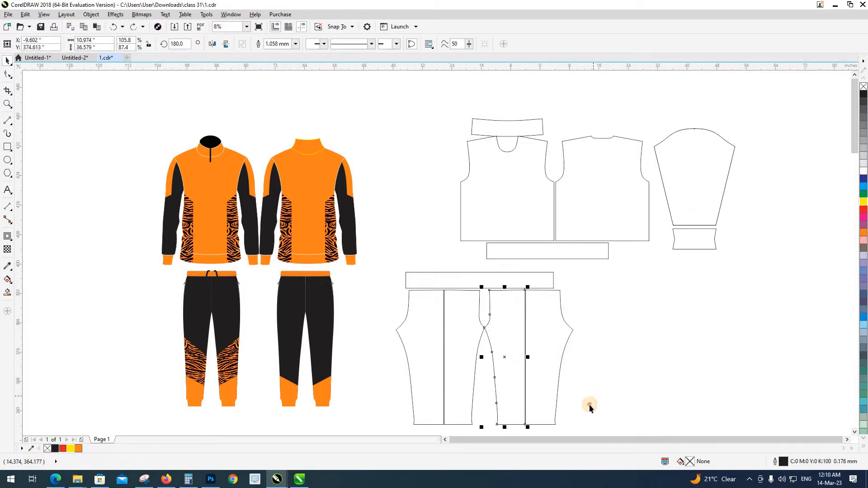
drag(590, 404, 519, 281)
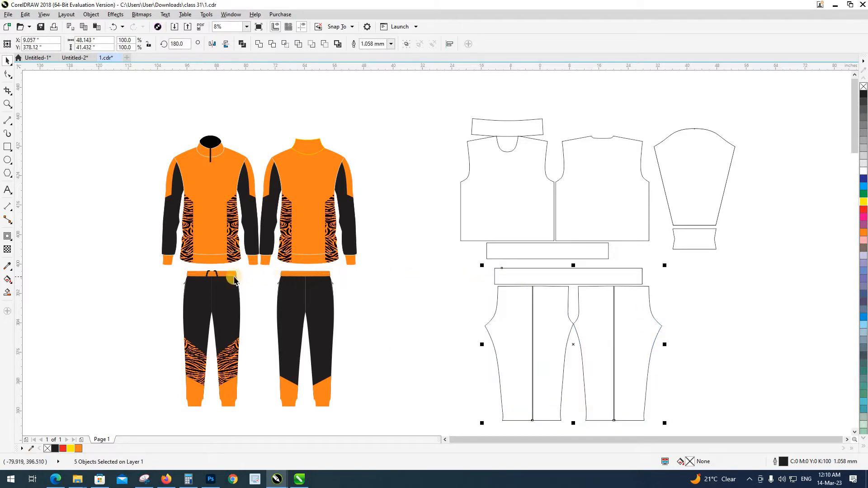
click(480, 364)
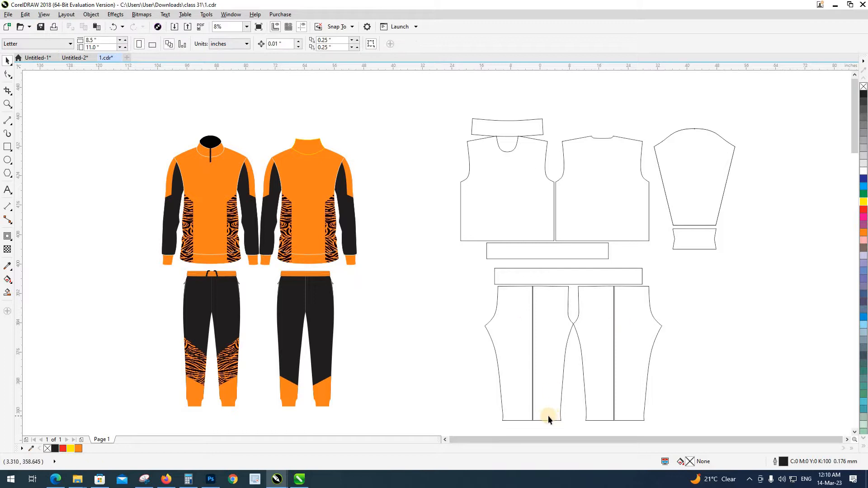
Sample the orange from the shirt mockup and fill the front and back pattern panels with it.
drag(547, 416, 549, 396)
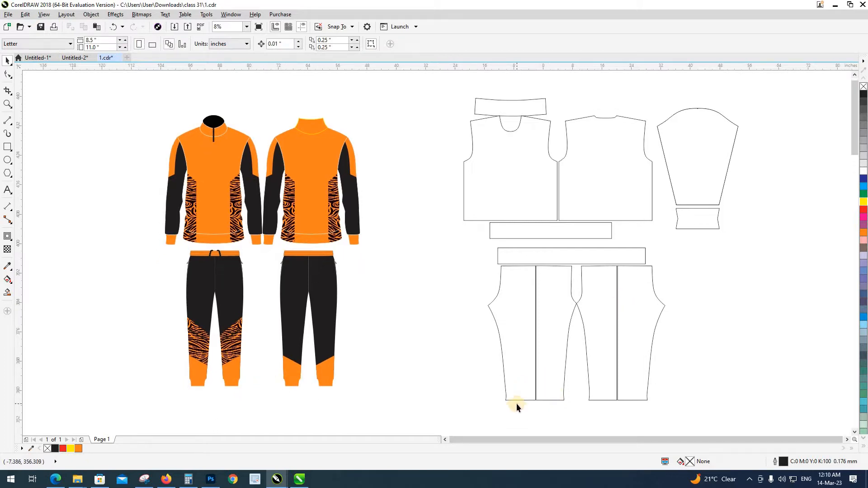
drag(433, 310, 451, 385)
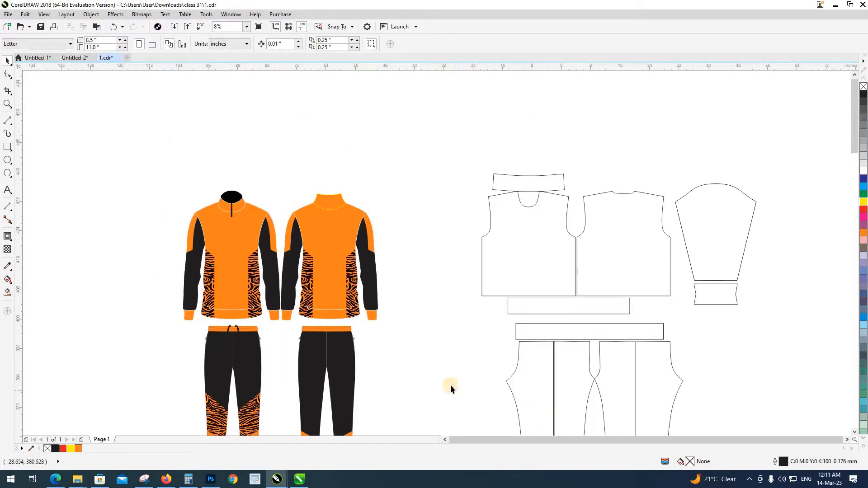
scroll(476, 377, left, 1)
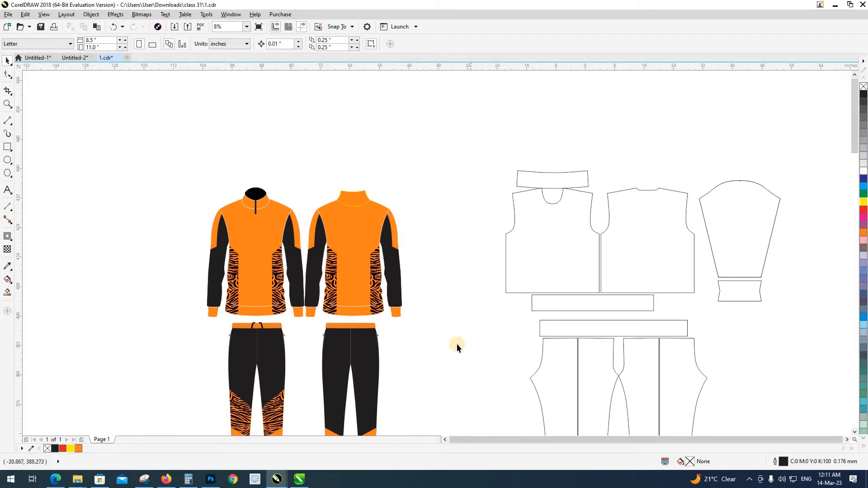
key(i)
click(355, 233)
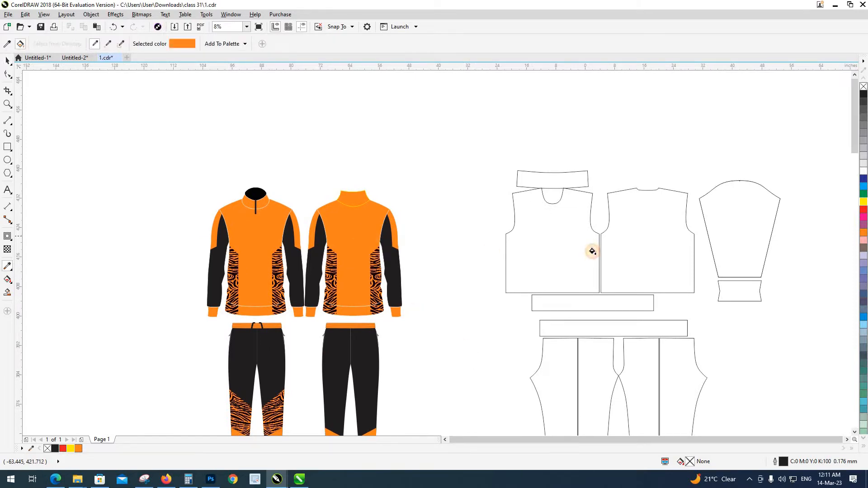
click(587, 251)
click(624, 254)
key(space)
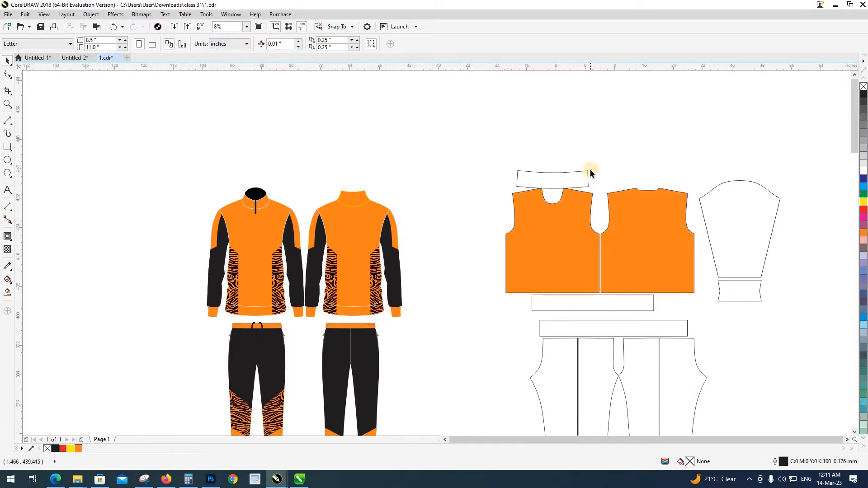
Fill the collar pattern piece with the same orange as the front panel.
key(space)
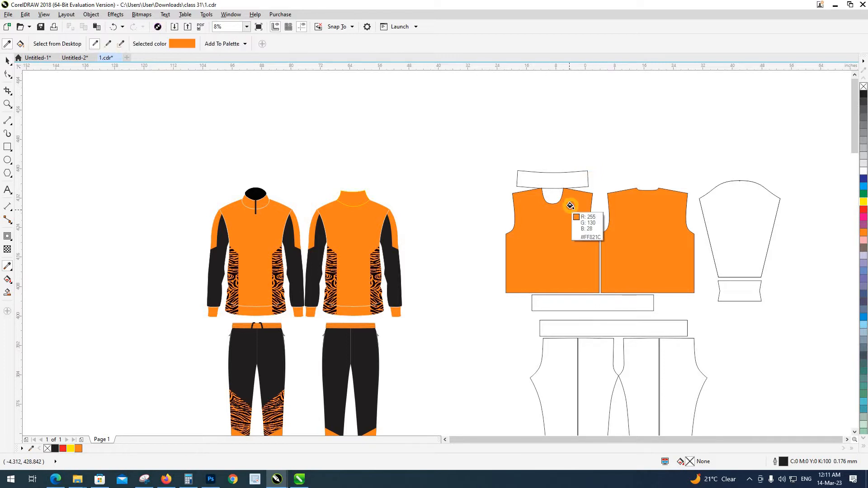
click(571, 179)
key(space)
scroll(557, 185, up, 5)
scroll(556, 185, up, 1)
mouse_move(557, 184)
mouse_down()
mouse_move(558, 173)
mouse_move(549, 188)
mouse_up()
scroll(508, 200, down, 5)
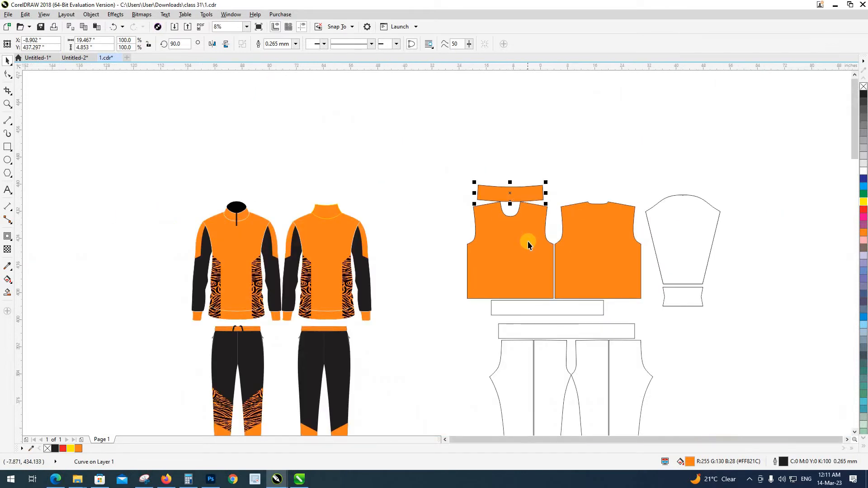
click(560, 181)
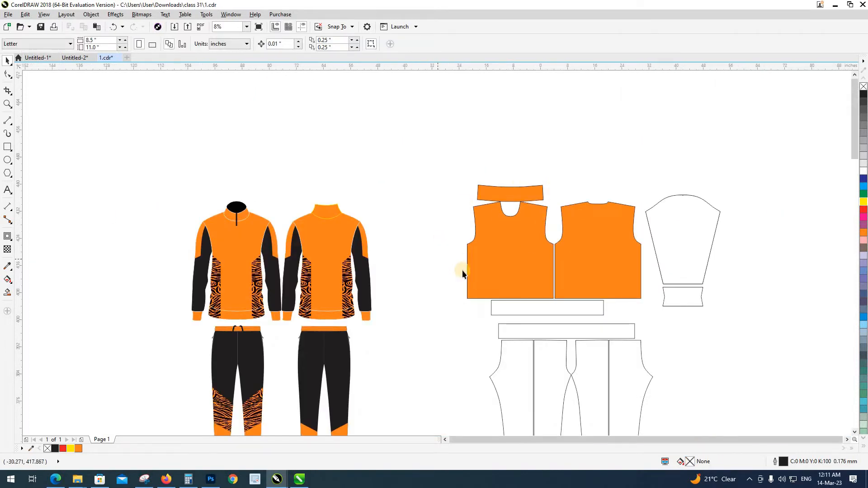
Sample the black from the mockup's sleeve and fill the sleeve pattern piece with it.
drag(463, 269, 482, 259)
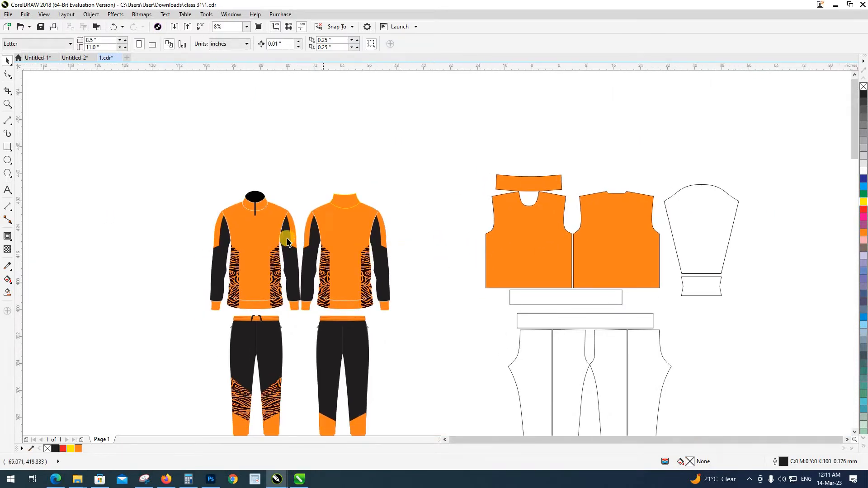
key(i)
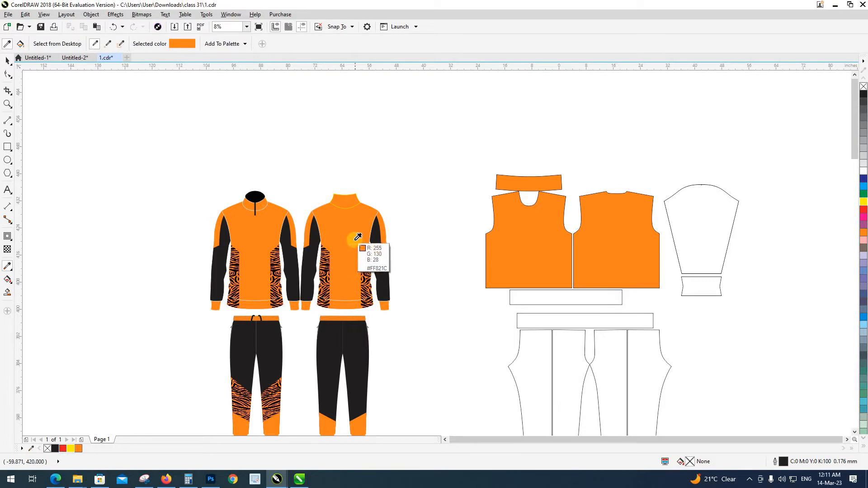
key(space)
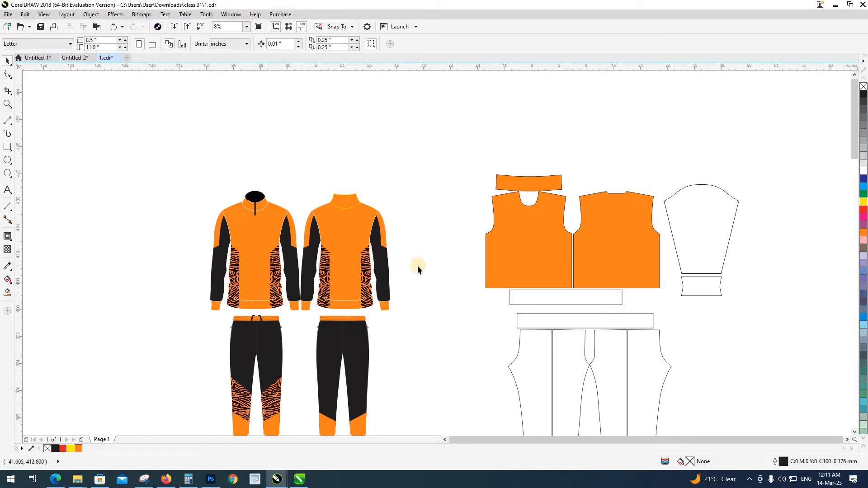
drag(415, 265, 406, 259)
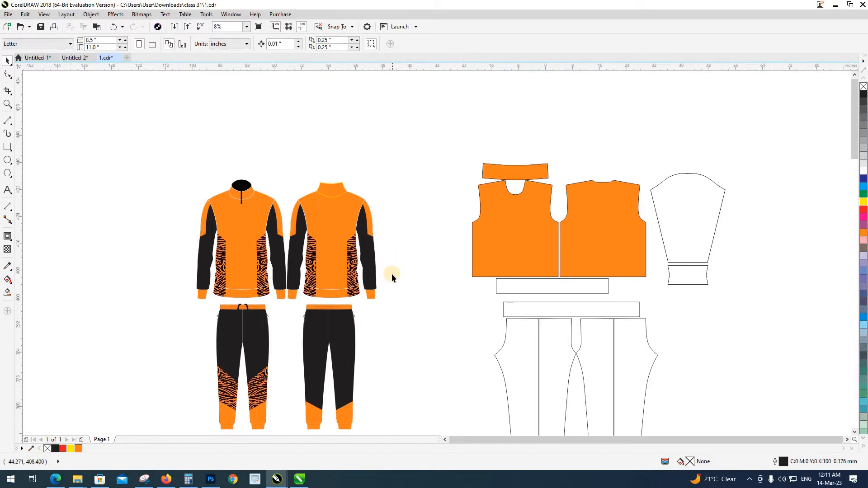
key(space)
click(376, 270)
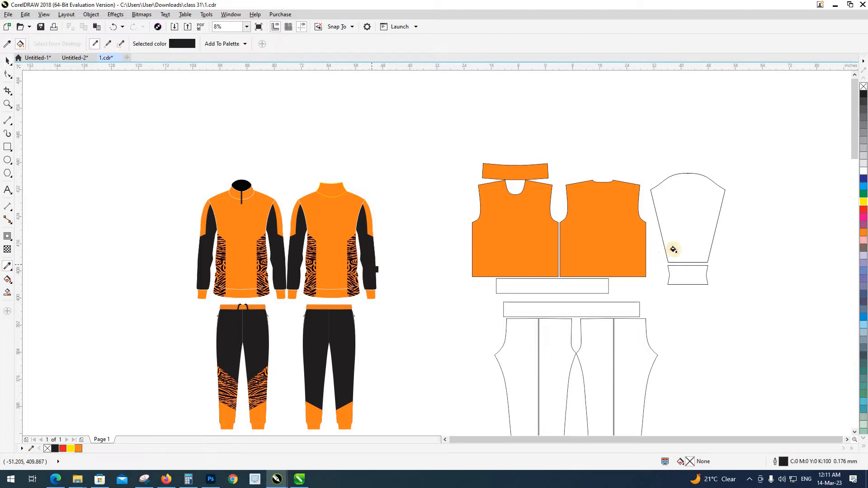
click(688, 254)
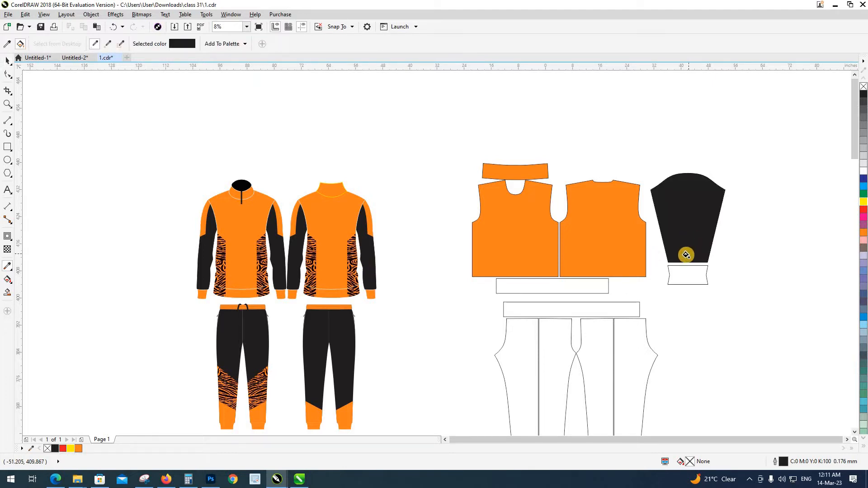
key(space)
Sample the orange from the back pattern panel and fill the cuff pattern piece with it.
key(space)
click(627, 238)
click(672, 266)
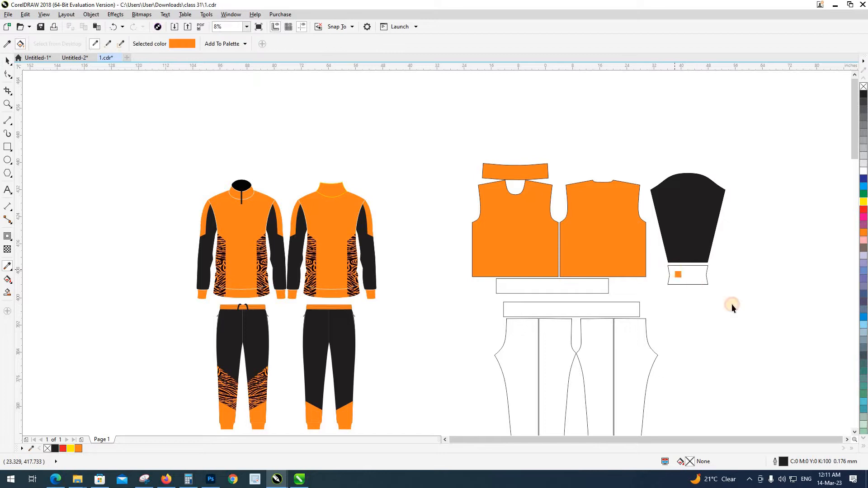
key(space)
mouse_move(722, 302)
mouse_down()
mouse_move(672, 248)
mouse_move(674, 272)
mouse_up()
click(724, 280)
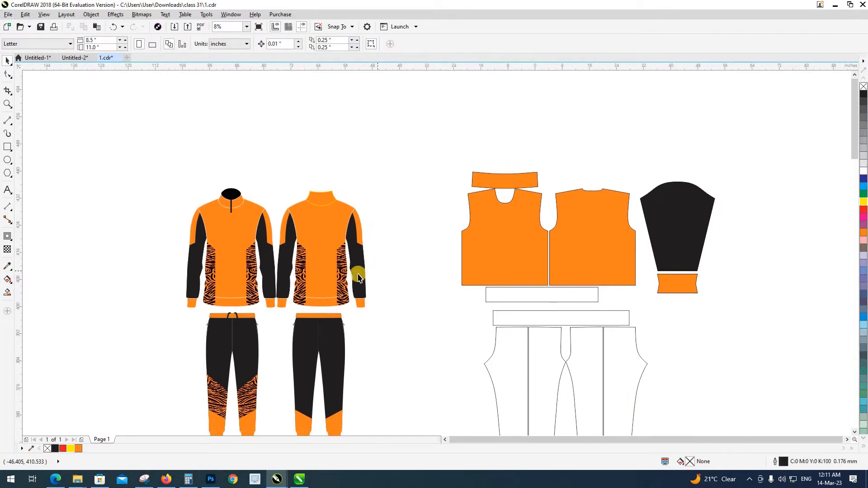
Copy the tiger-stripe side panel out of the front shirt mockup and place it beside the back-view mockup.
scroll(341, 273, up, 2)
scroll(340, 273, down, 2)
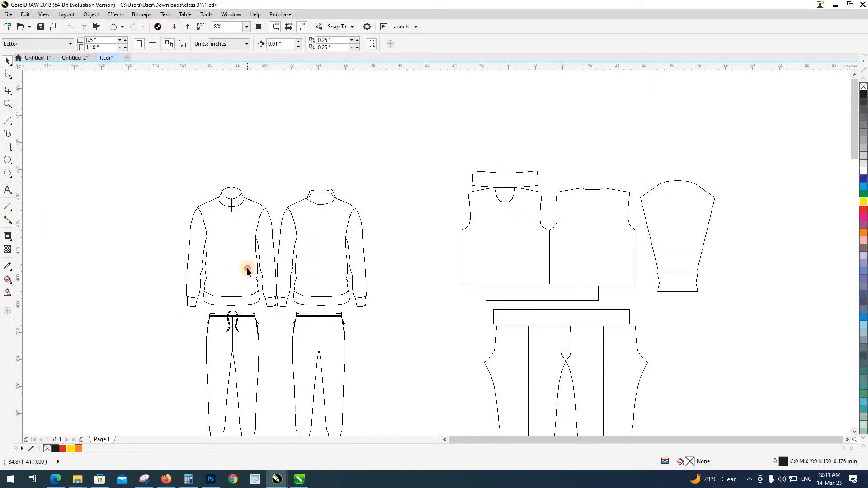
click(247, 268)
ctrl+click(247, 269)
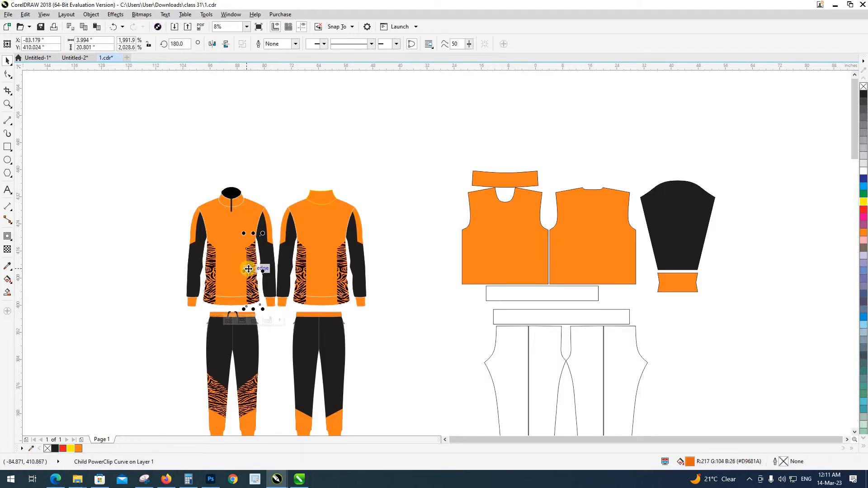
drag(248, 269, 387, 234)
right_click(387, 235)
click(402, 308)
Move the tiger-stripe panel onto the front pattern piece and align it to the piece's right and bottom edges.
key(F2)
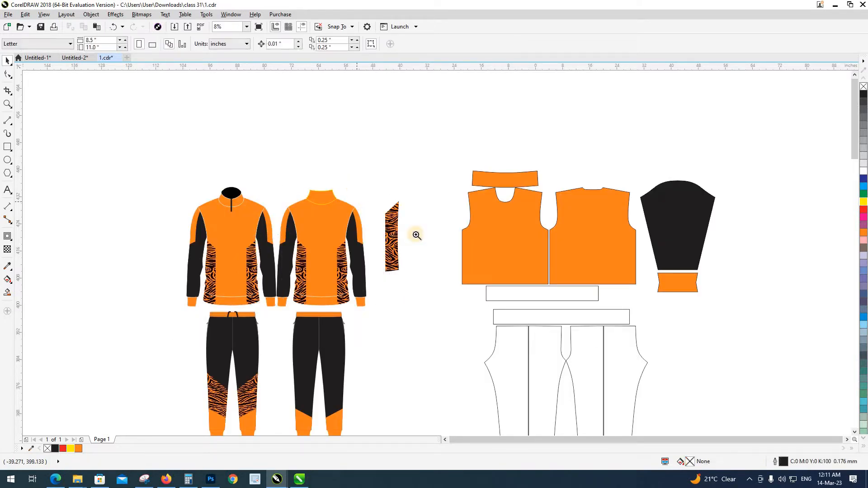
scroll(416, 235, up, 2)
click(360, 247)
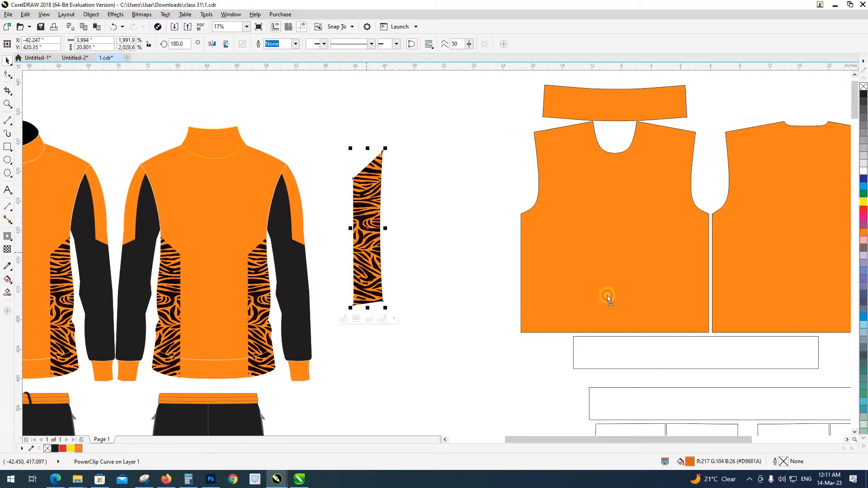
drag(608, 298, 700, 295)
shift+click(604, 316)
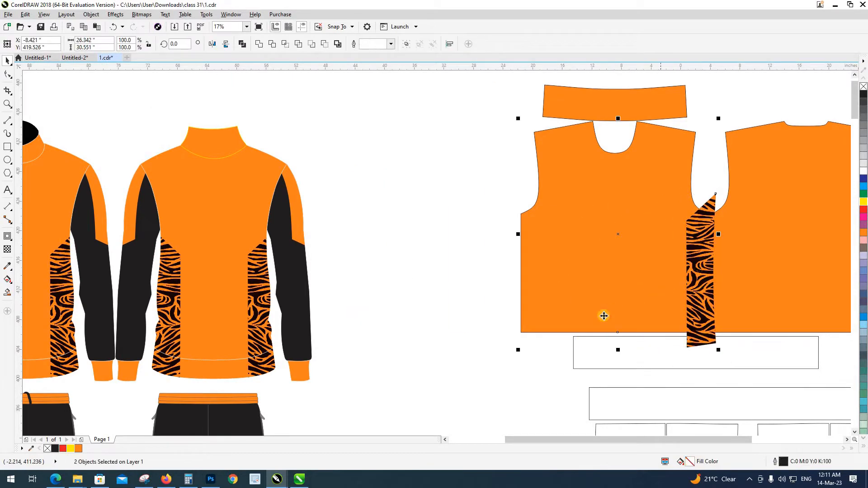
key(l)
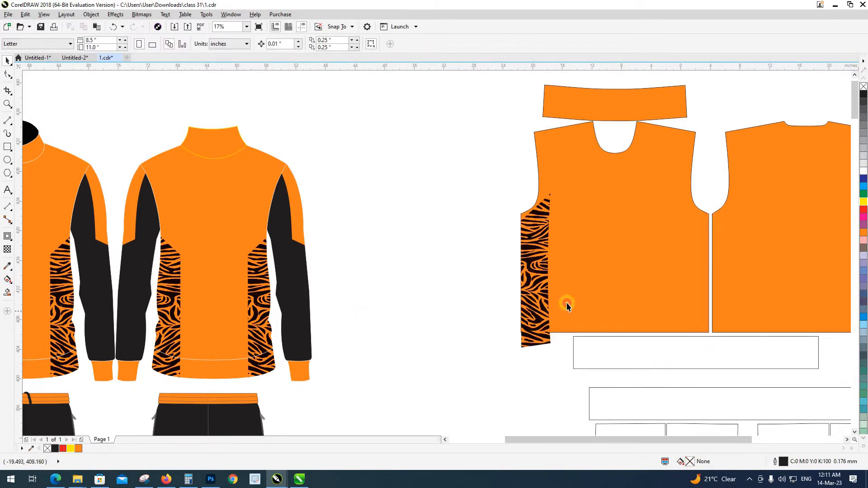
key(ctrl+z)
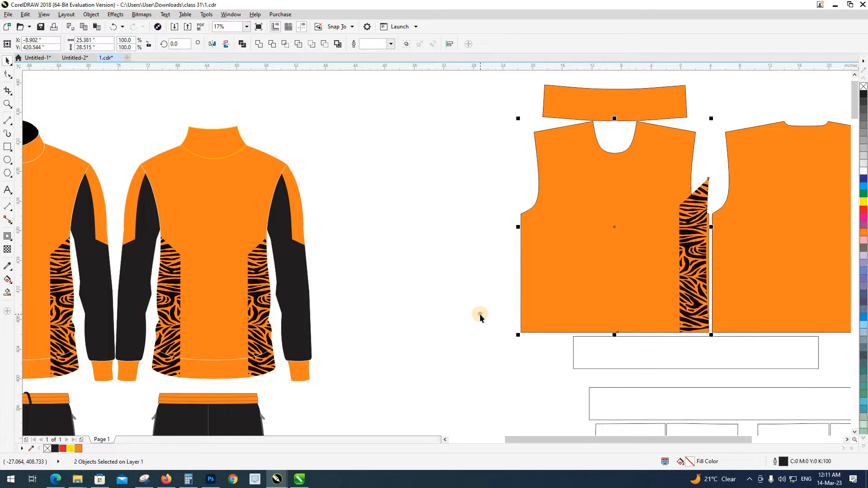
click(505, 298)
Move the front pattern piece together with its tiger-stripe panel to the left of the front-view shirt mockup.
scroll(504, 299, down, 2)
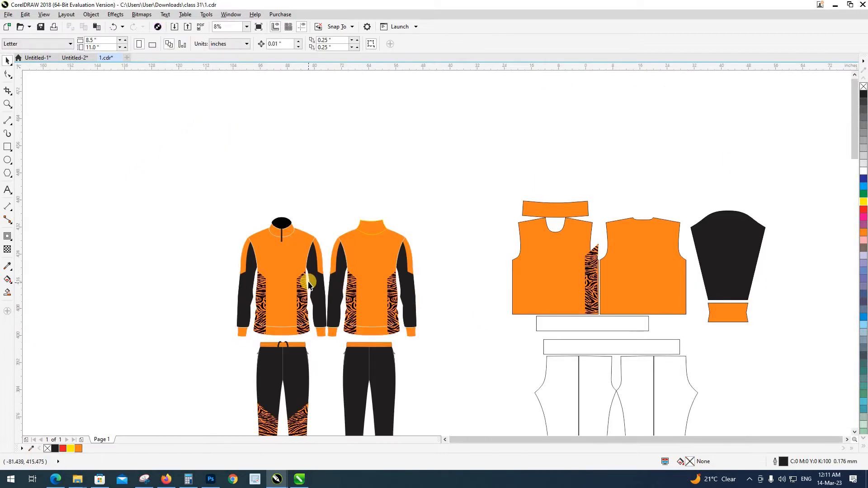
scroll(304, 278, up, 2)
scroll(305, 280, down, 2)
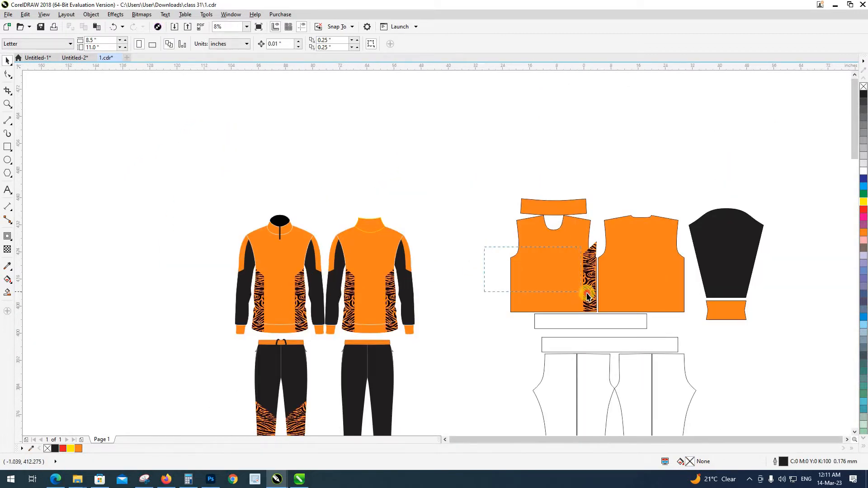
drag(580, 297, 210, 316)
click(396, 387)
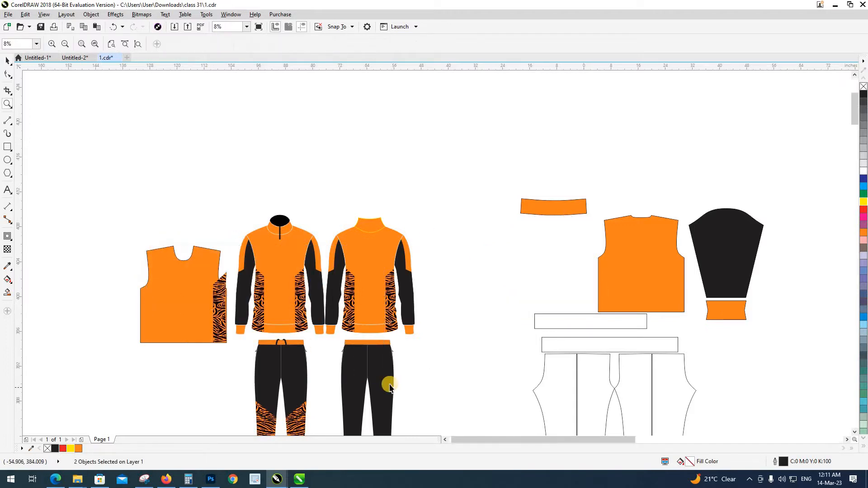
scroll(345, 336, up, 3)
drag(324, 348, 332, 362)
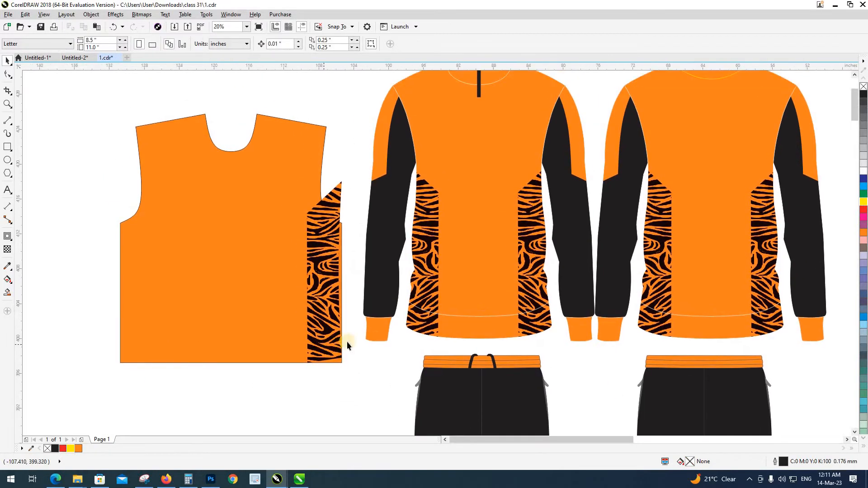
Scale the tiger-stripe panel to about 3.0 × 15.6 in and position it over the front pattern piece's right side edge.
key(shift+F9)
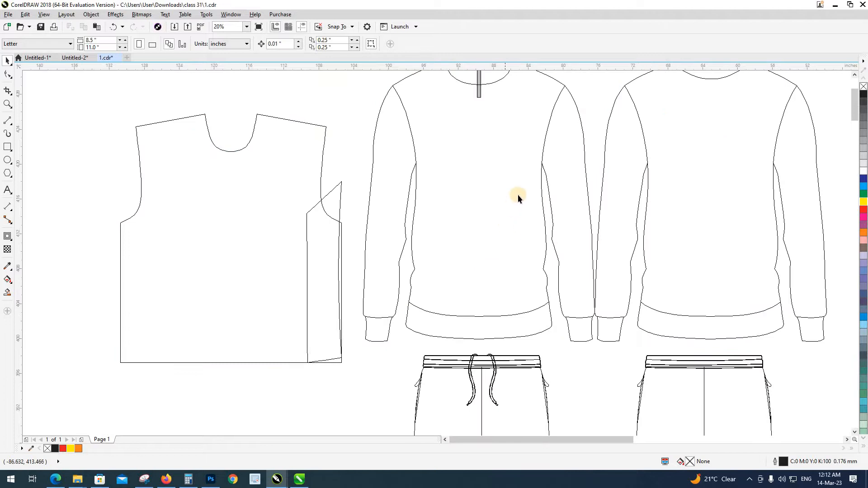
key(shift+F9)
click(319, 209)
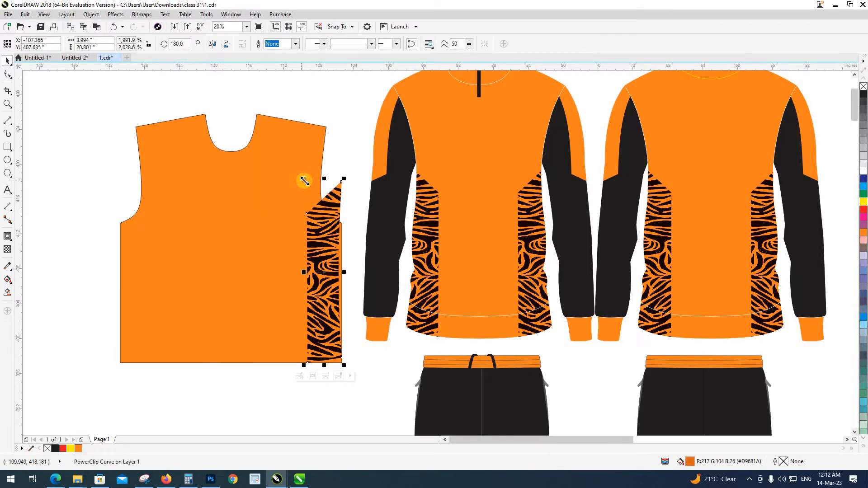
drag(304, 181, 294, 223)
scroll(337, 239, up, 3)
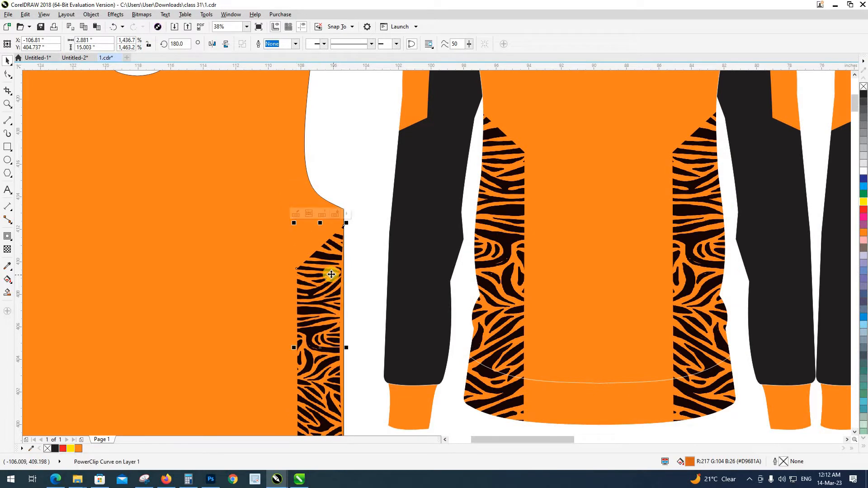
scroll(331, 274, up, 3)
drag(336, 274, 276, 219)
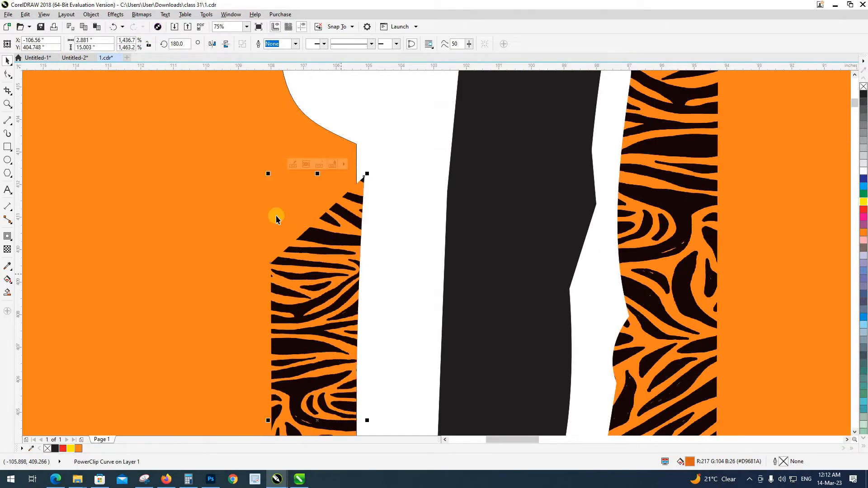
drag(268, 174, 264, 151)
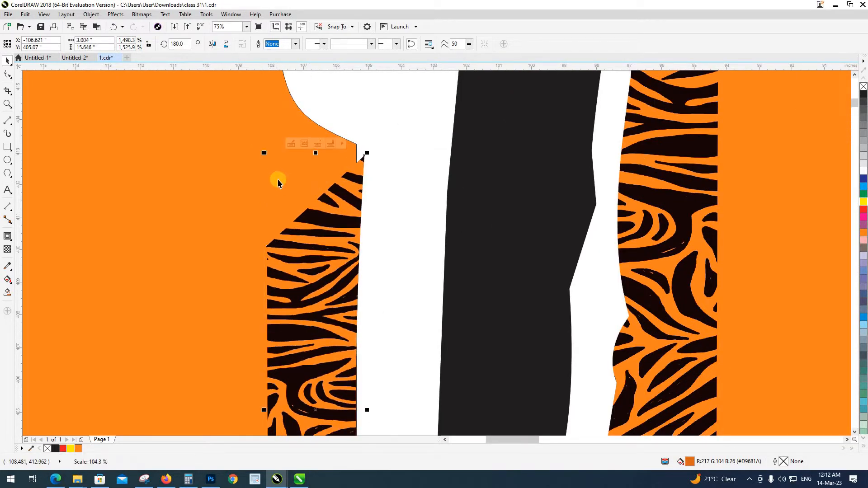
Enlarge the tiger-stripe panel to about 3.1 × 16.1 in so it covers the bottom-right corner of the front pattern piece.
scroll(289, 204, down, 6)
scroll(302, 308, up, 2)
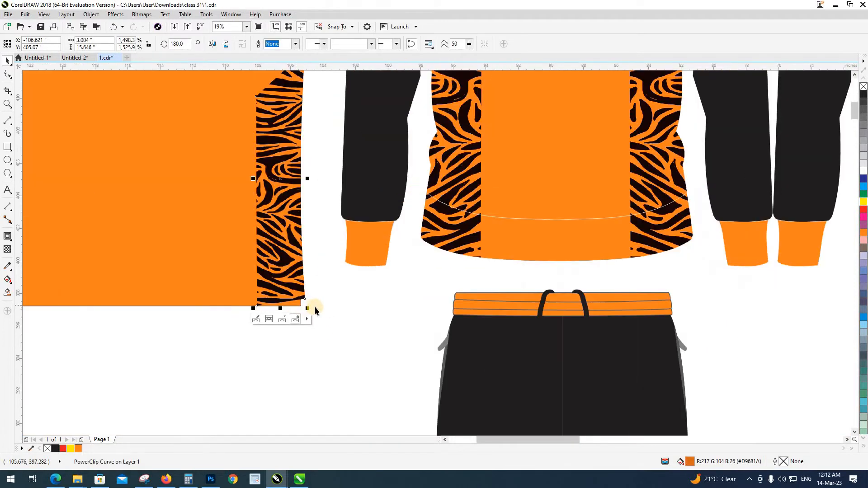
drag(309, 309, 314, 316)
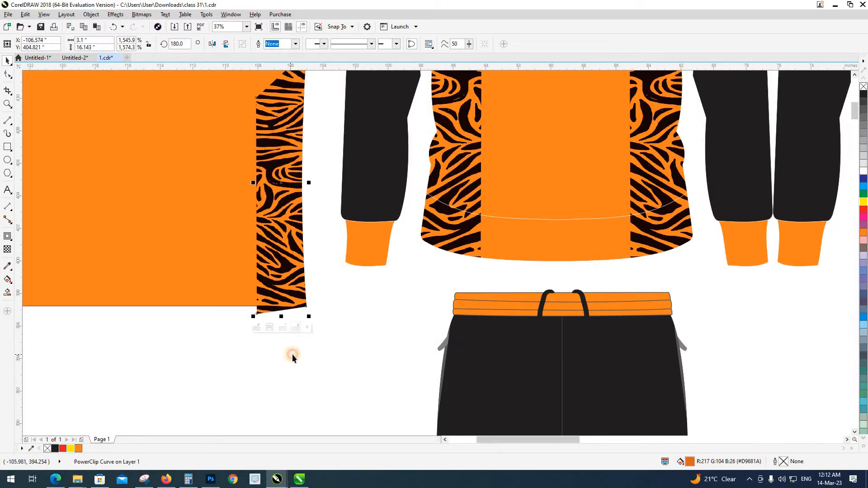
click(292, 354)
scroll(295, 354, down, 2)
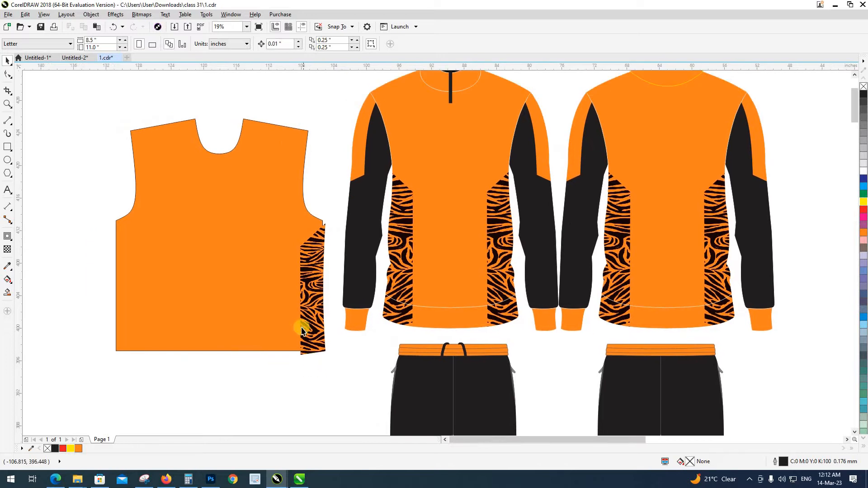
Enlarge the tiger-stripe panel to about 3.4 × 17.75 in and move it down so it overhangs the front piece's hem.
click(311, 314)
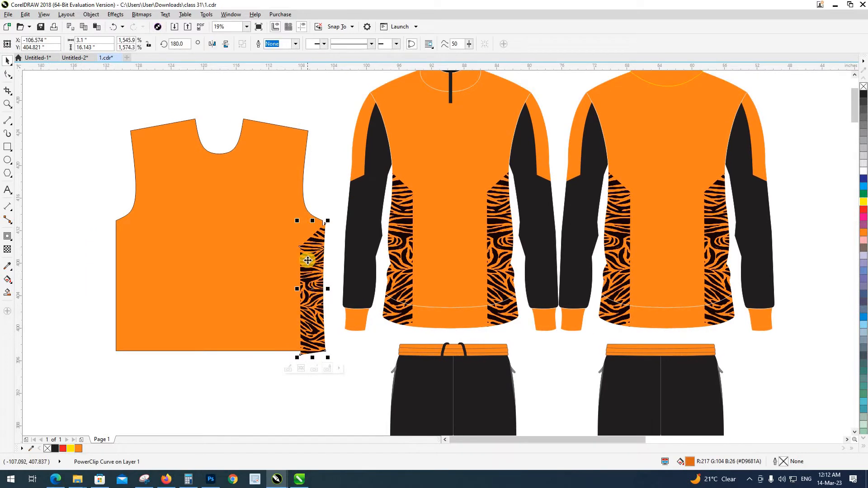
scroll(304, 253, up, 2)
scroll(308, 246, down, 2)
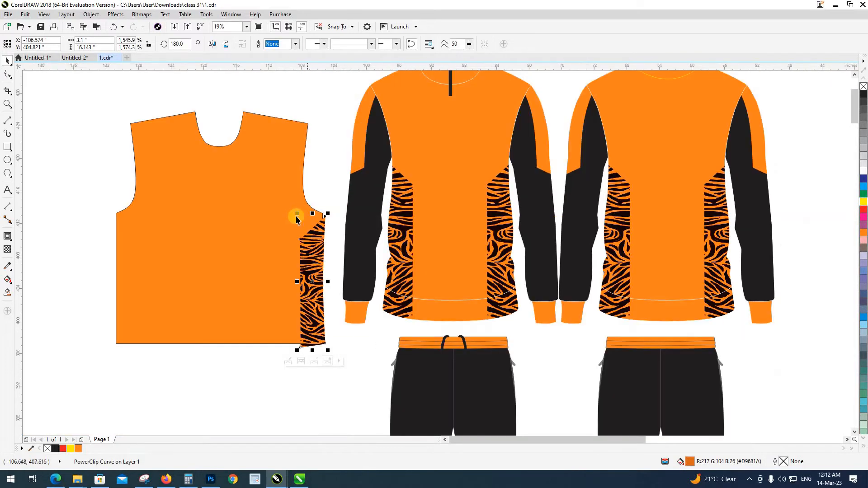
click(288, 208)
key(ctrl+z)
click(334, 282)
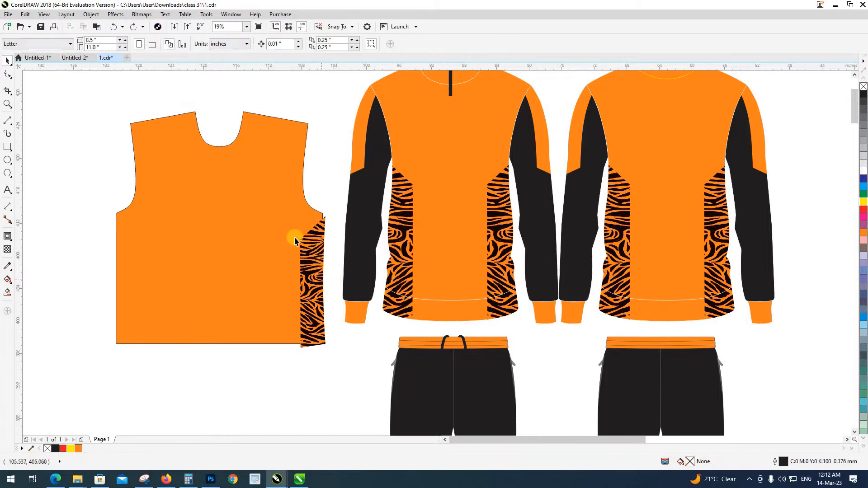
click(302, 241)
mouse_move(296, 213)
mouse_down()
mouse_move(281, 201)
mouse_move(294, 200)
mouse_up()
mouse_move(312, 251)
mouse_down()
mouse_move(312, 264)
mouse_move(316, 249)
mouse_up()
Try to right-align the tiger-stripe panel with the front pattern piece.
scroll(315, 234, up, 2)
drag(318, 175, 276, 248)
key(r)
key(ctrl+z)
key(Escape)
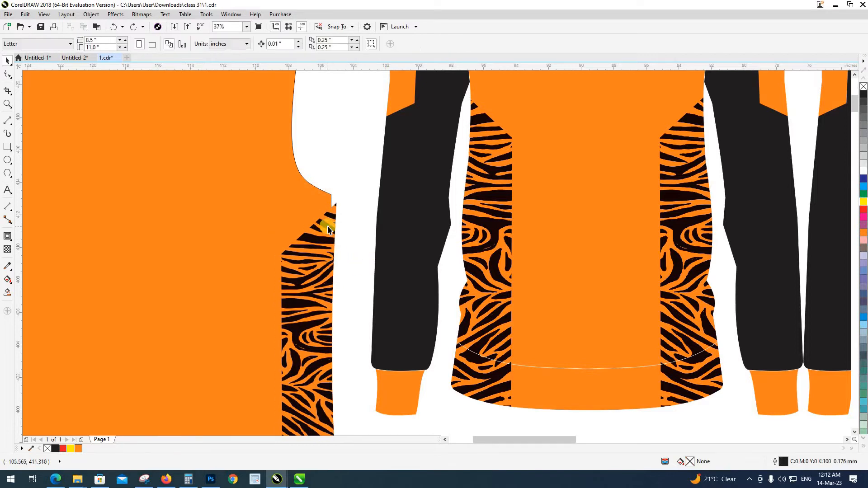
Examine in wireframe view how the tiger-stripe panel's outline overlaps the front pattern piece's side and bottom edges.
scroll(328, 226, down, 1)
key(shift+F9)
scroll(330, 339, up, 2)
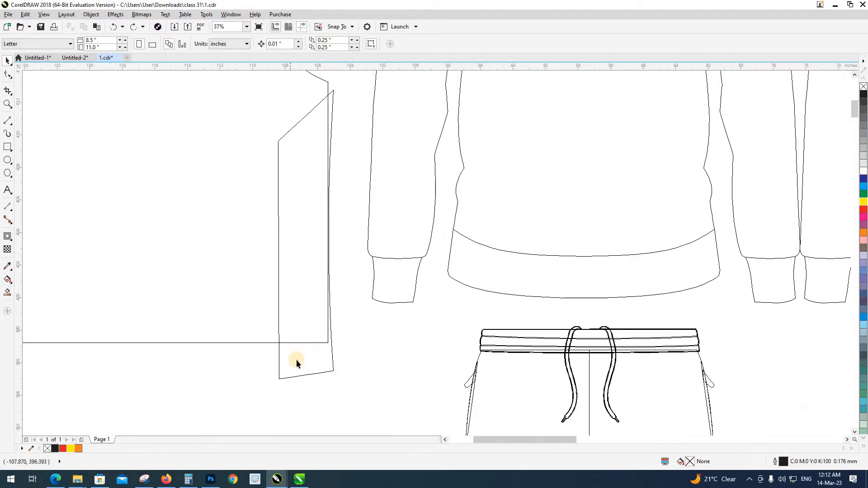
drag(344, 222, 461, 295)
key(shift+F9)
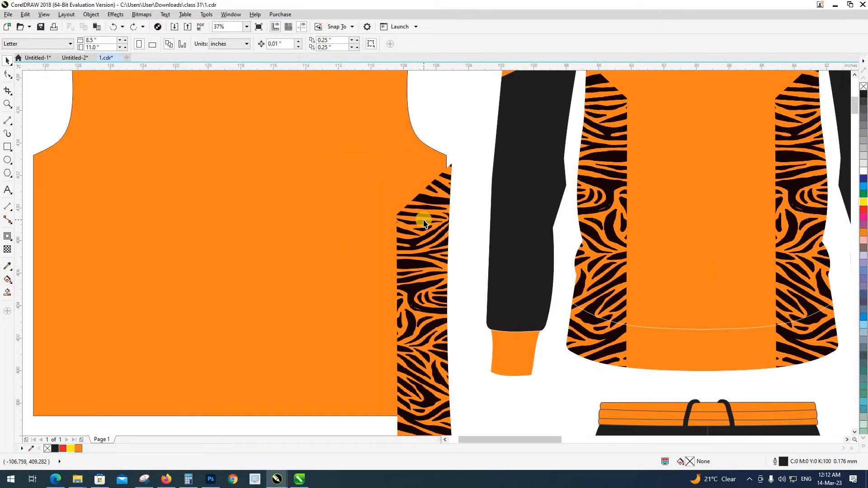
key(shift+F9)
scroll(424, 228, down, 2)
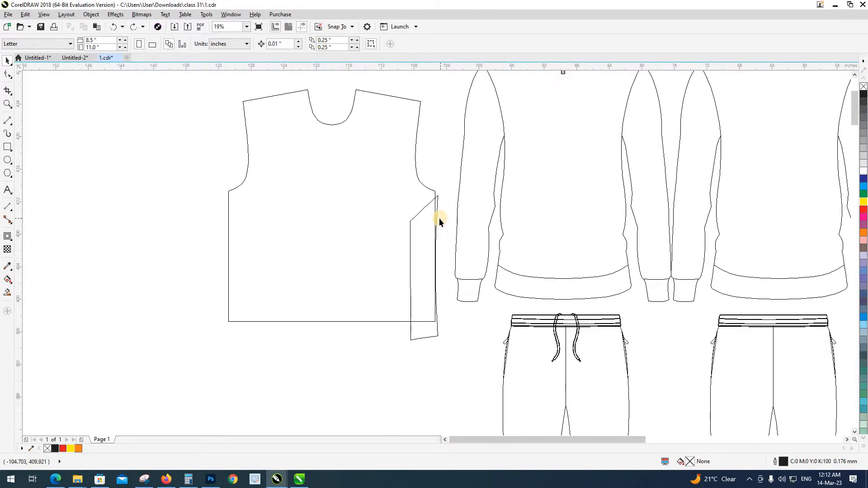
drag(441, 217, 444, 224)
click(446, 239)
key(shift+F9)
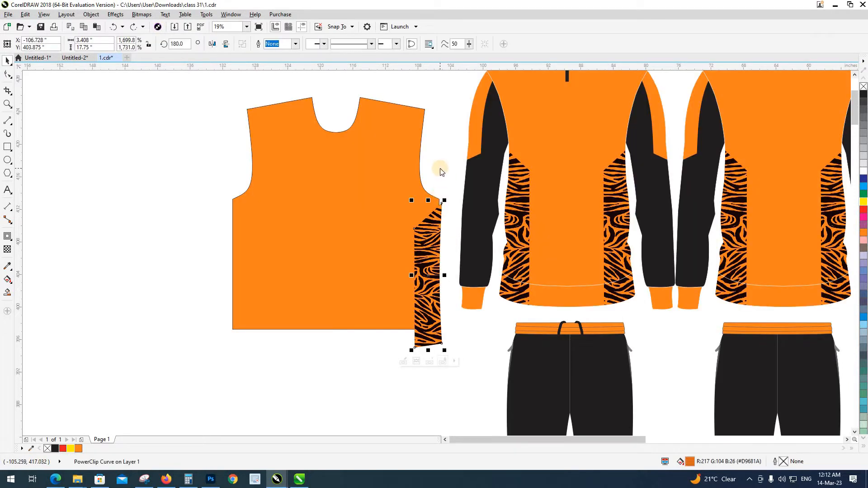
Set the nudge distance to 15 in and try moving the tiger-stripe panel left by that amount.
key(shift+n)
text(15)
key(Return)
key(Left)
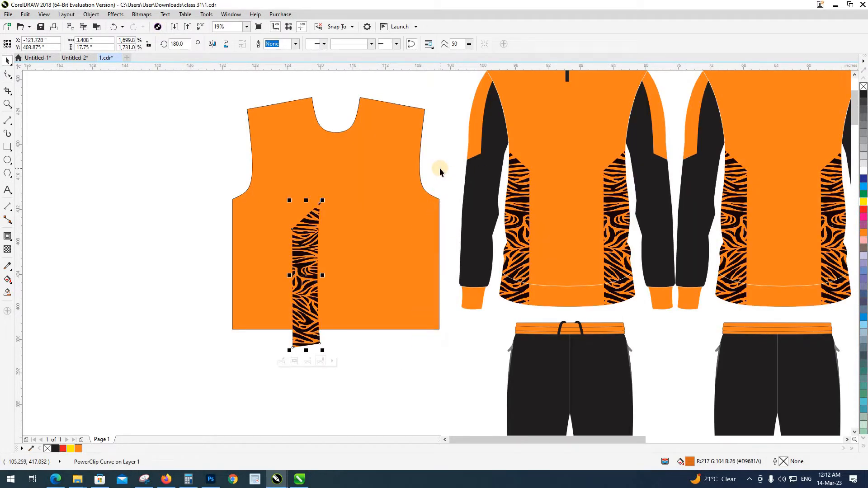
key(Right)
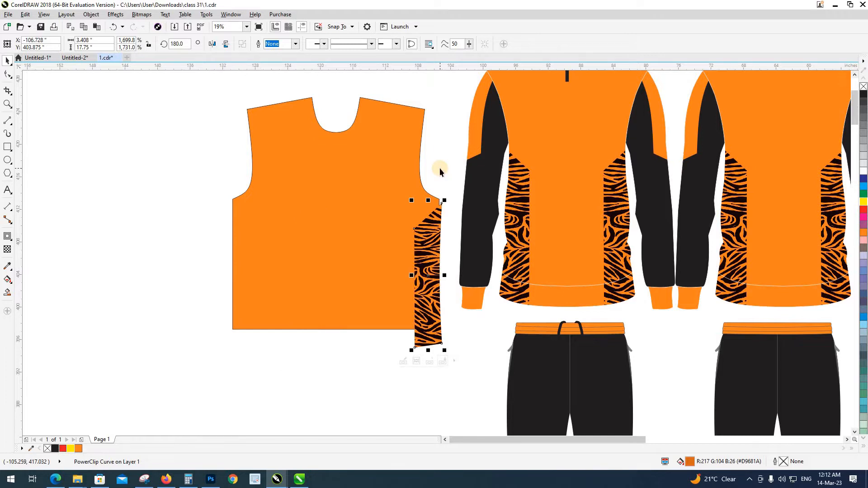
key(ctrl+z)
Extract the tiger-stripe bitmap from the panel, leaving it 44 in left, with the empty panel shape on the front piece's right edge.
key(ctrl+2)
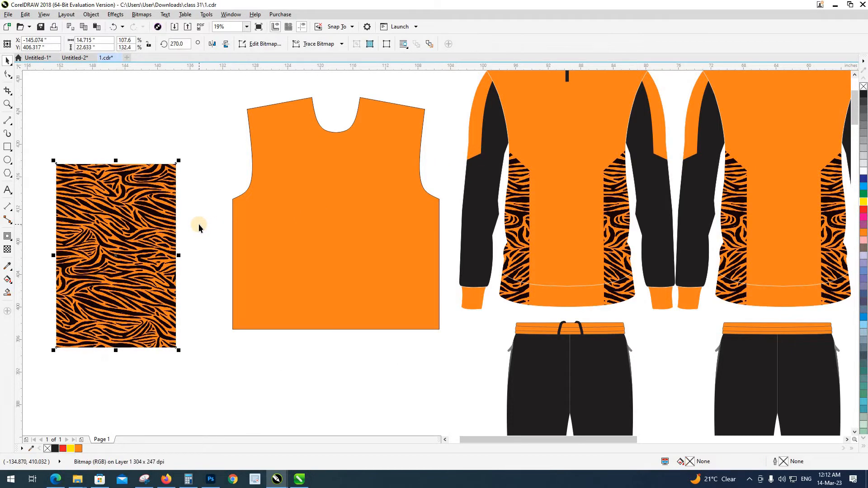
click(200, 223)
drag(33, 192, 117, 373)
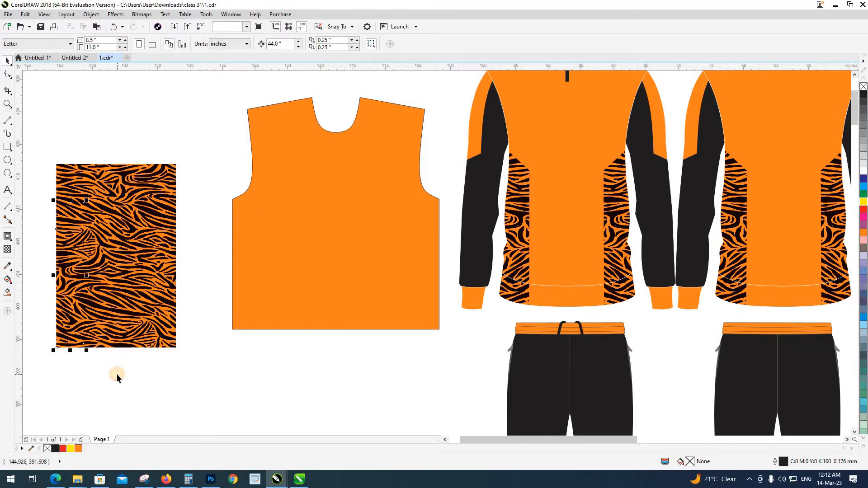
key(Right)
click(233, 375)
click(427, 310)
click(364, 368)
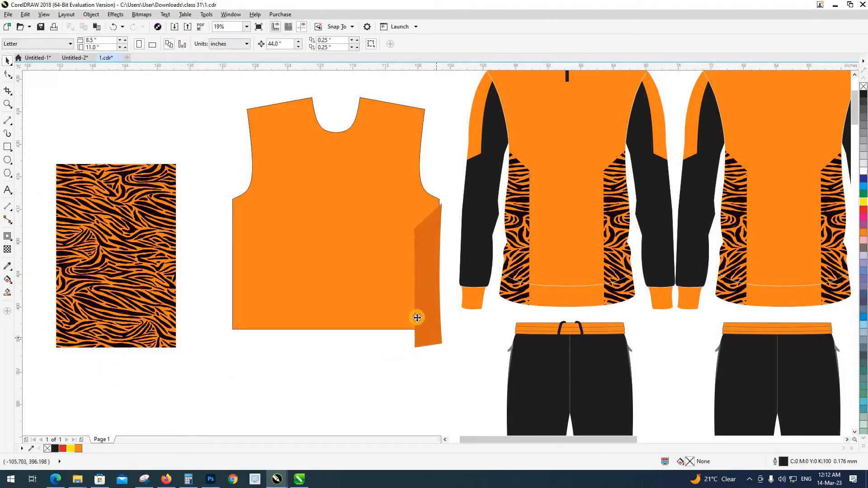
Intersect the empty panel shape with the front pattern piece and delete the original overhanging panel shape.
click(415, 318)
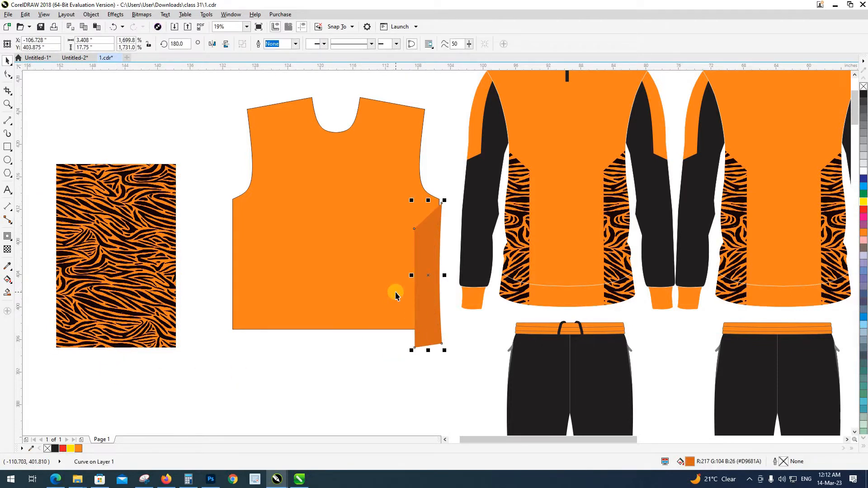
shift+click(396, 292)
click(286, 44)
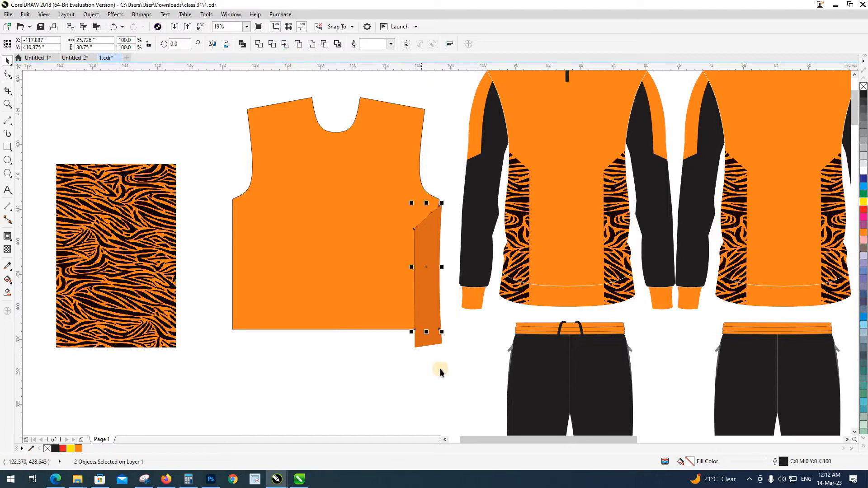
click(433, 346)
key(Delete)
Move the trimmed side panel 44 in left onto the tiger-stripe bitmap and place the bitmap behind it.
click(433, 313)
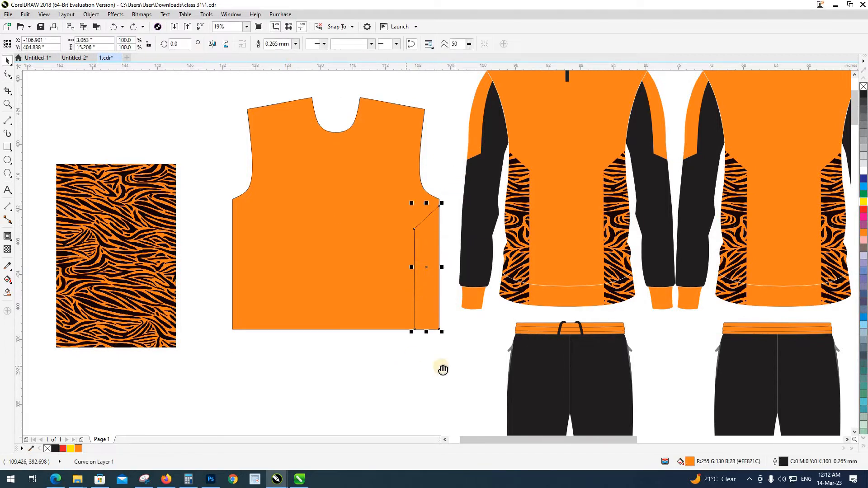
scroll(460, 362, left, 2)
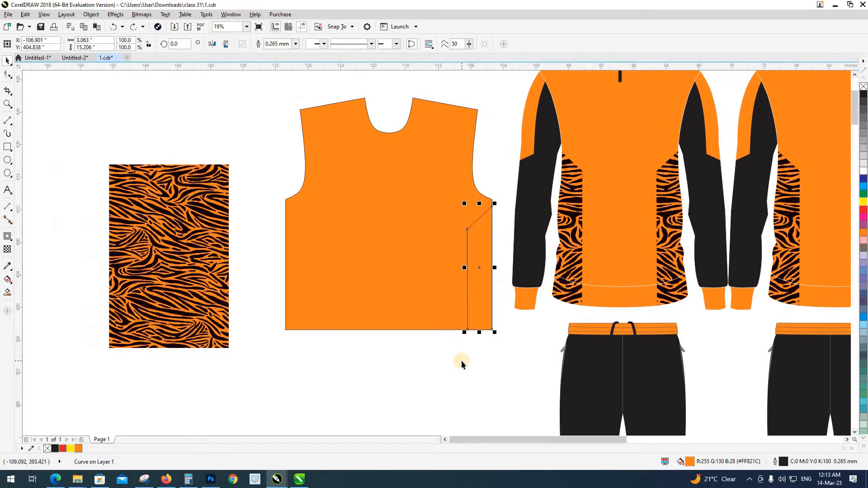
key(Left)
key(shift+F9)
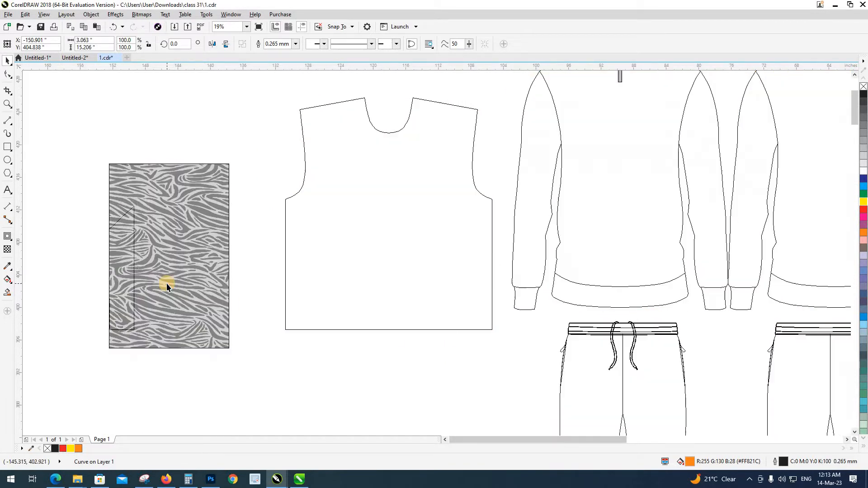
key(shift+F9)
click(161, 264)
key(shift+Page_Down)
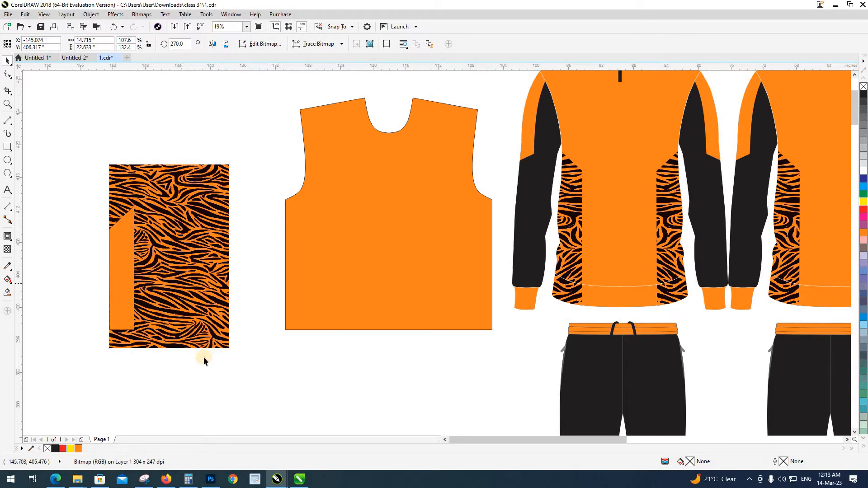
PowerClip the tiger-stripe bitmap inside the trimmed side panel.
click(204, 359)
click(173, 322)
key(alt+c)
key(w)
key(p)
click(124, 295)
click(172, 336)
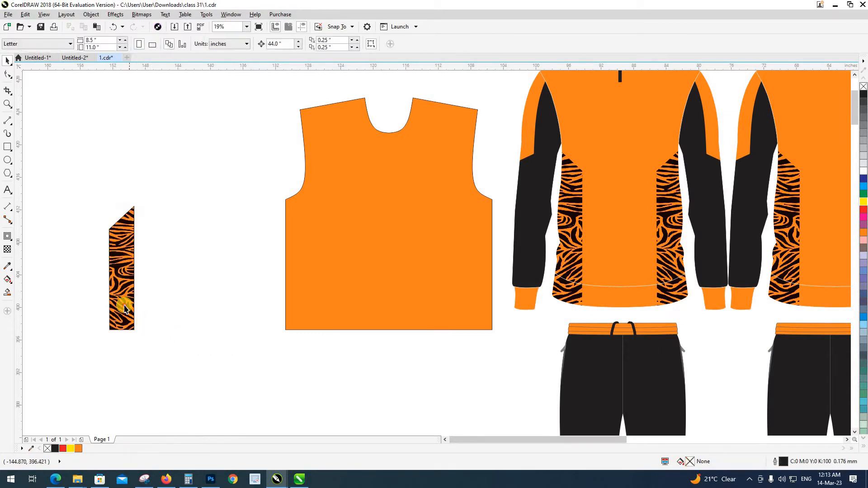
Move the tiger-stripe side panel 44 in right onto the front pattern piece and check its fit in wireframe view.
click(125, 309)
key(Right)
key(Escape)
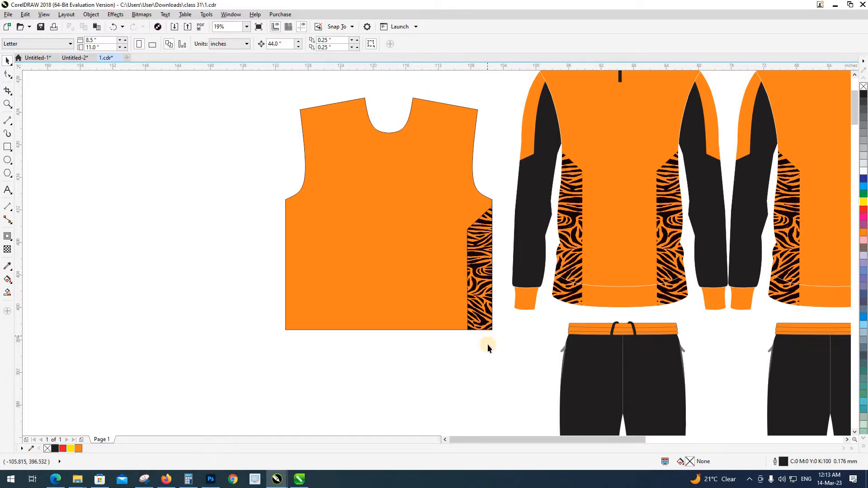
key(shift+F9)
click(480, 303)
key(shift+F9)
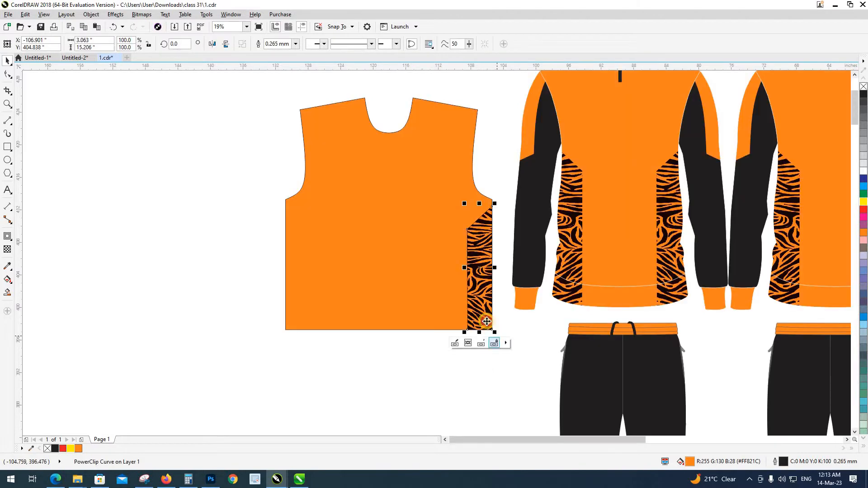
key(Escape)
Create a horizontally mirrored copy of the tiger-stripe side panel and align it to the front pattern piece's left edge.
click(481, 306)
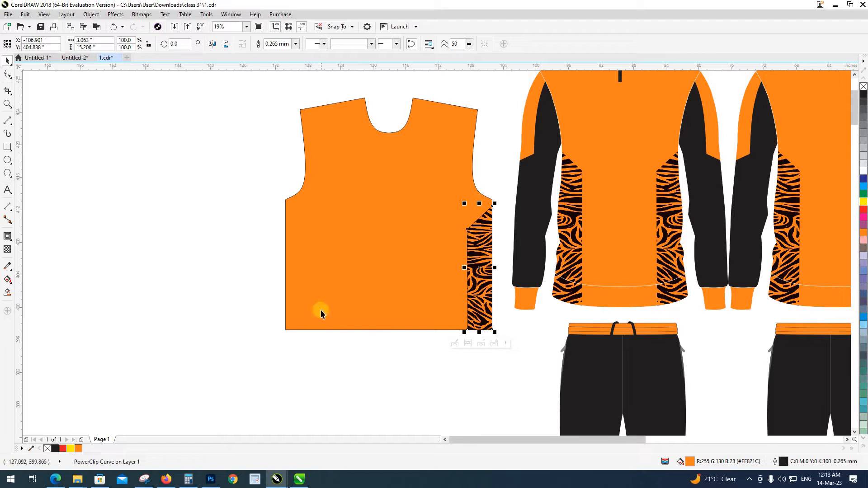
drag(302, 337, 311, 353)
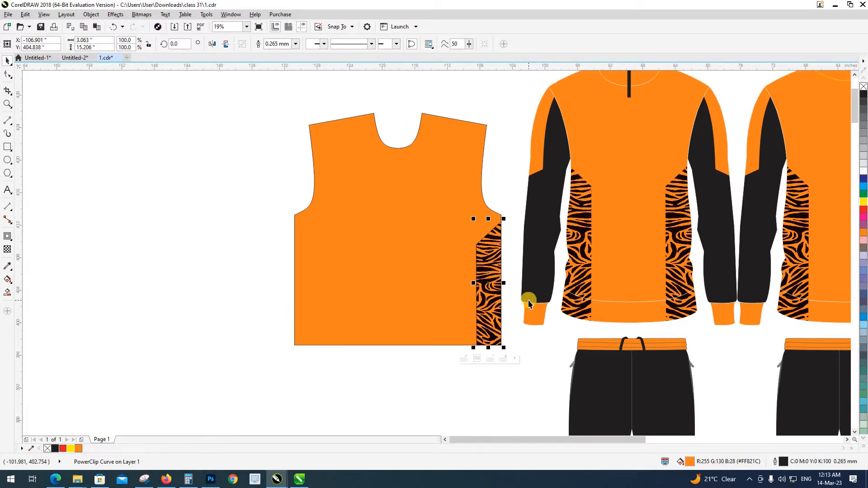
click(214, 45)
shift+click(345, 236)
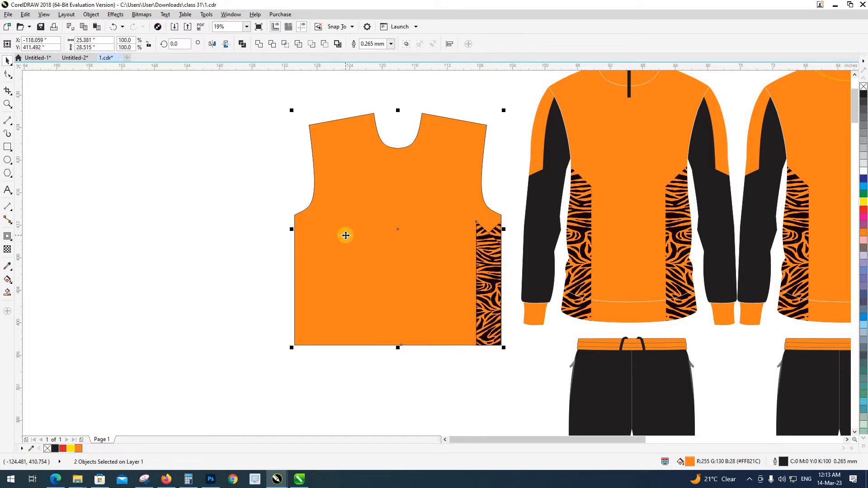
key(l)
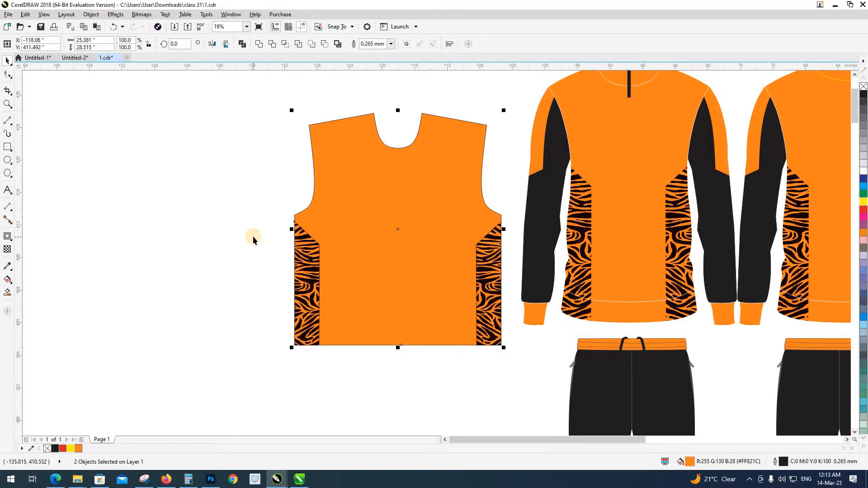
click(254, 234)
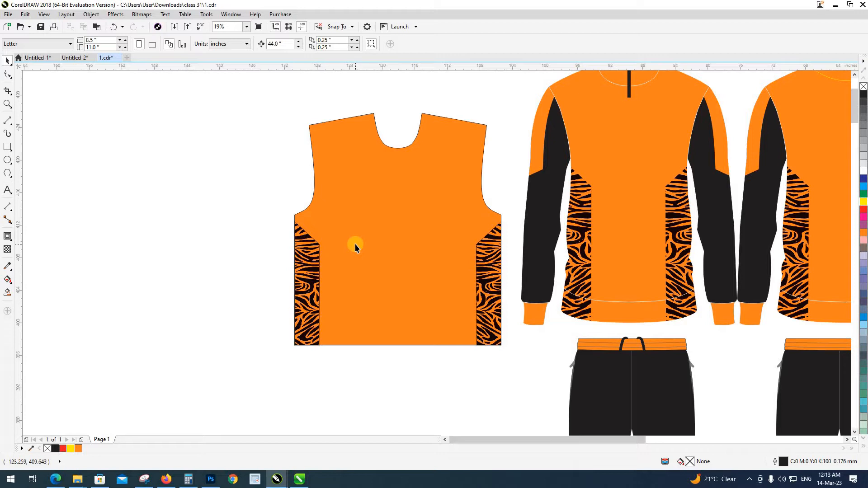
Undo the mirrored copy and the trimming, stepping back to the untrimmed tiger-stripe side panel on the front piece.
key(ctrl+z)
key(ctrl+z)
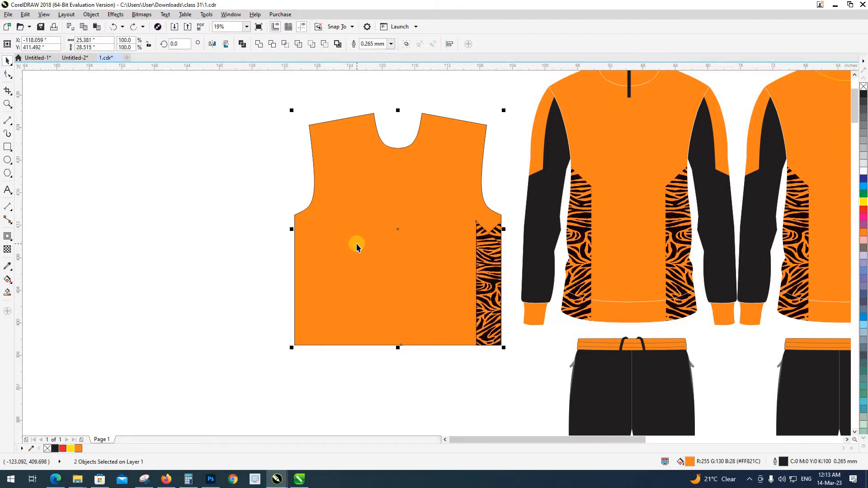
key(ctrl+z)
key(ctrl+z)
key(ctrl+z)
key(ctrl+z)
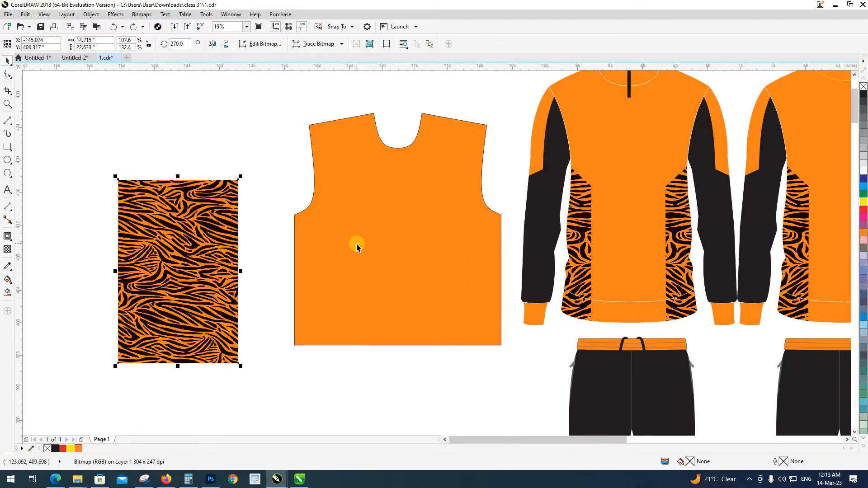
key(ctrl+shift+z)
key(ctrl+shift+z)
key(ctrl+shift+z)
key(ctrl+shift+z)
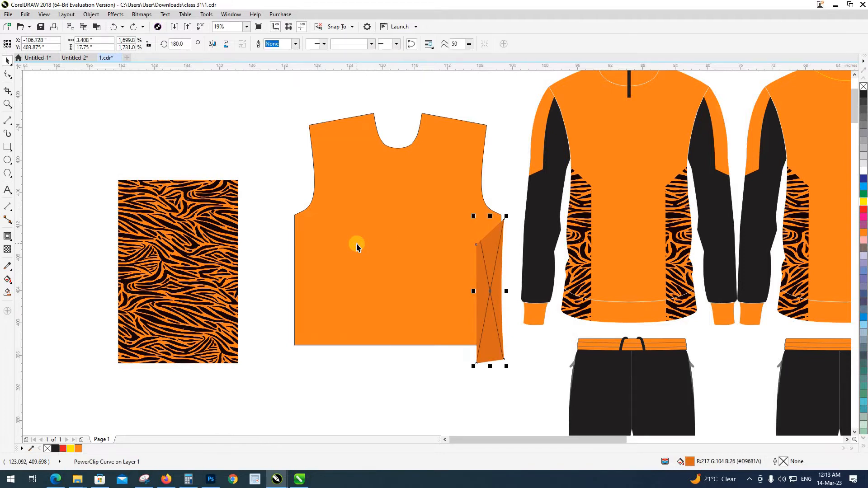
key(ctrl+shift+z)
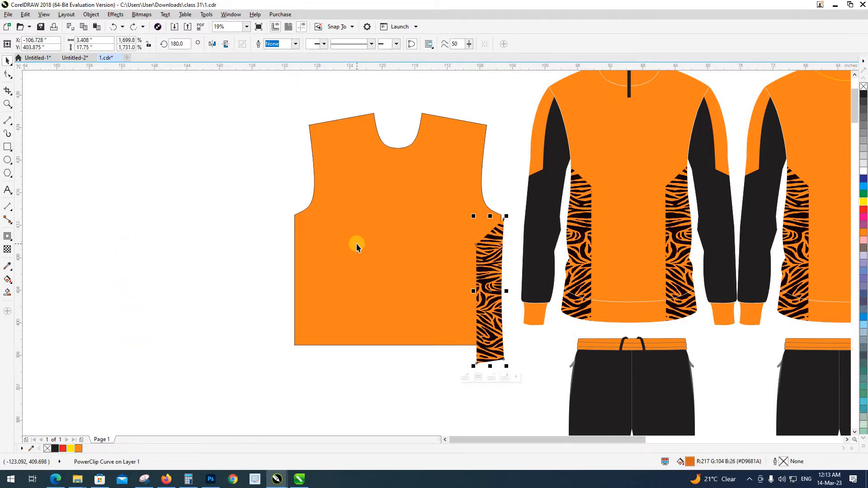
Align the untrimmed tiger-stripe panel to the front pattern piece's right edge and check its fit in wireframe view.
click(435, 360)
click(478, 338)
shift+click(439, 289)
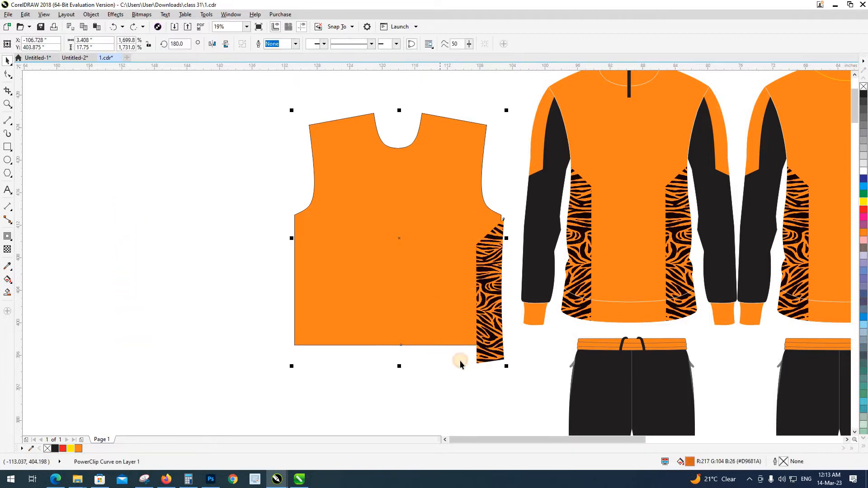
key(r)
click(489, 404)
scroll(517, 253, up, 4)
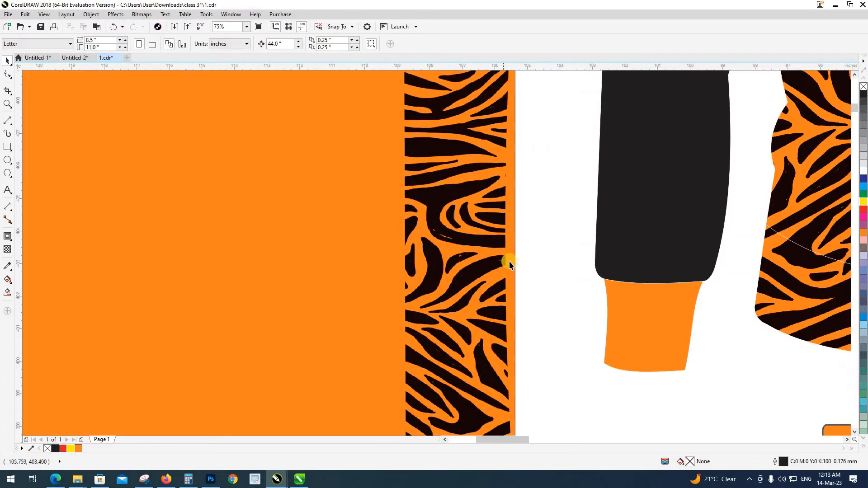
scroll(511, 253, down, 3)
scroll(483, 372, up, 2)
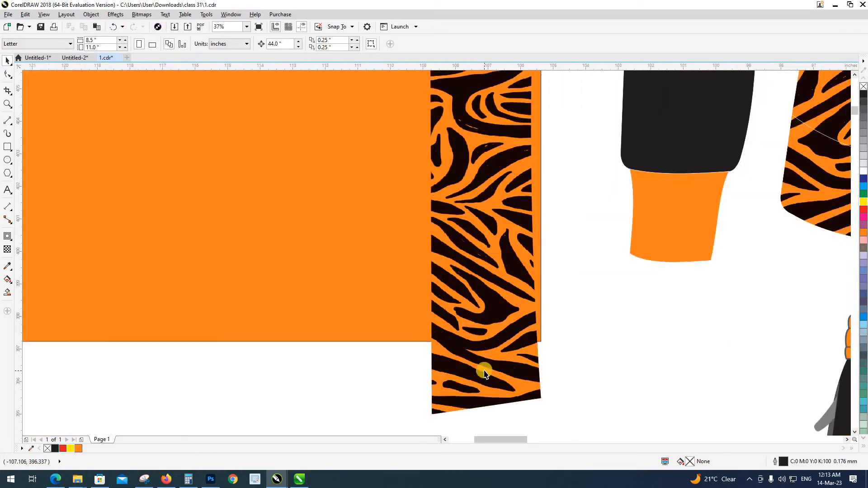
key(shift+F9)
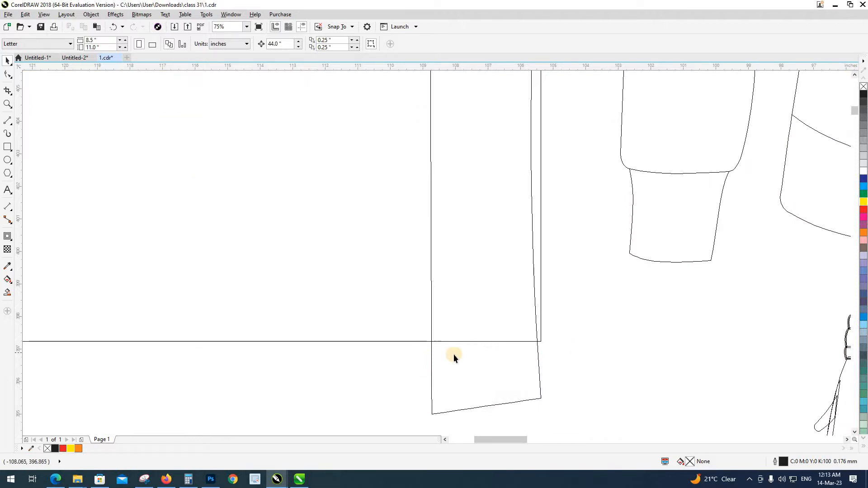
scroll(412, 351, down, 1)
scroll(473, 101, up, 1)
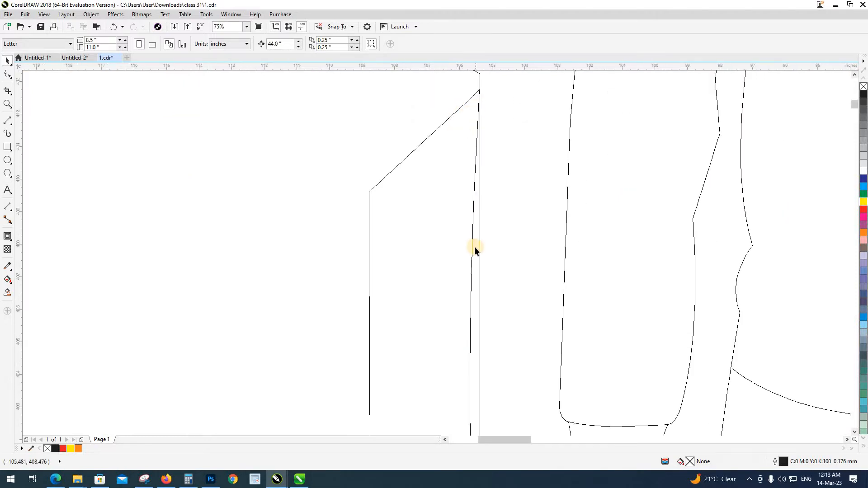
key(shift+F9)
Set the nudge distance to 55 in, extract the tiger-stripe bitmap from the side panel, and move the bitmap one nudge left.
scroll(490, 298, down, 3)
click(473, 298)
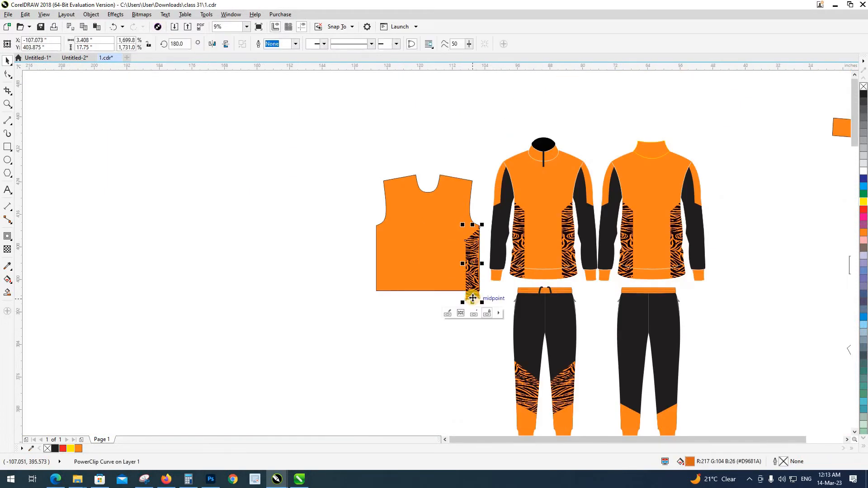
key(shift+n)
text(55)
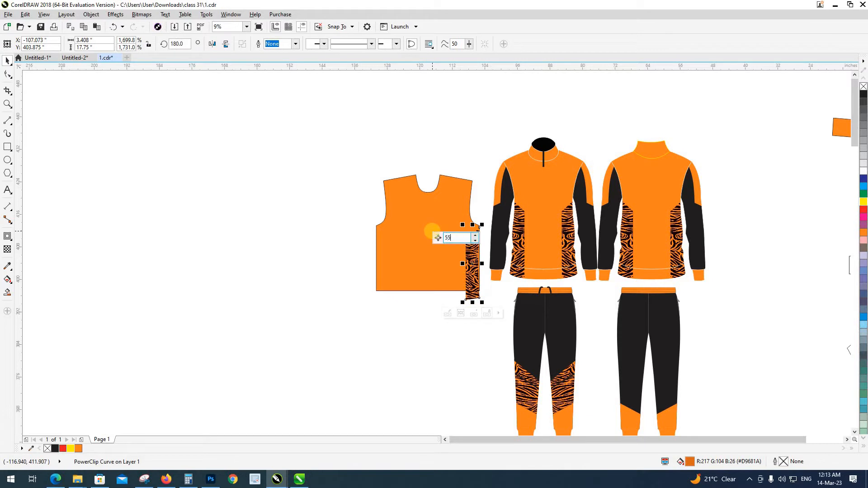
key(Return)
key(Left)
key(shift+e)
click(240, 281)
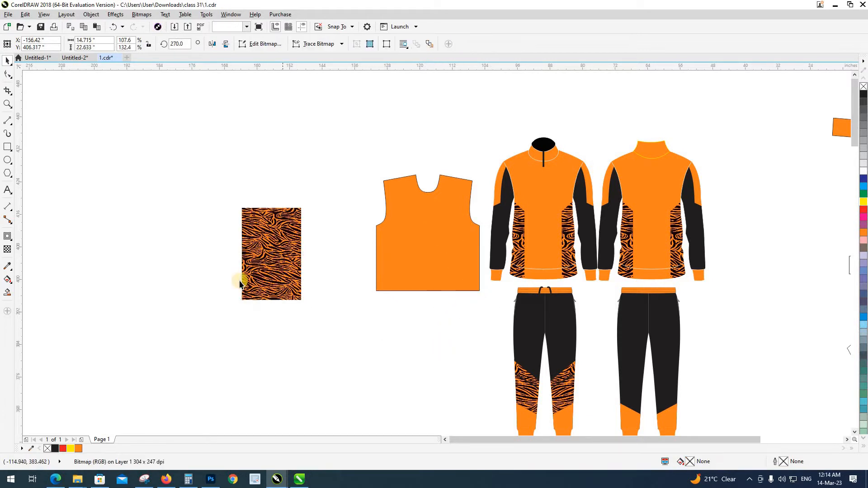
key(ctrl+z)
key(ctrl+z)
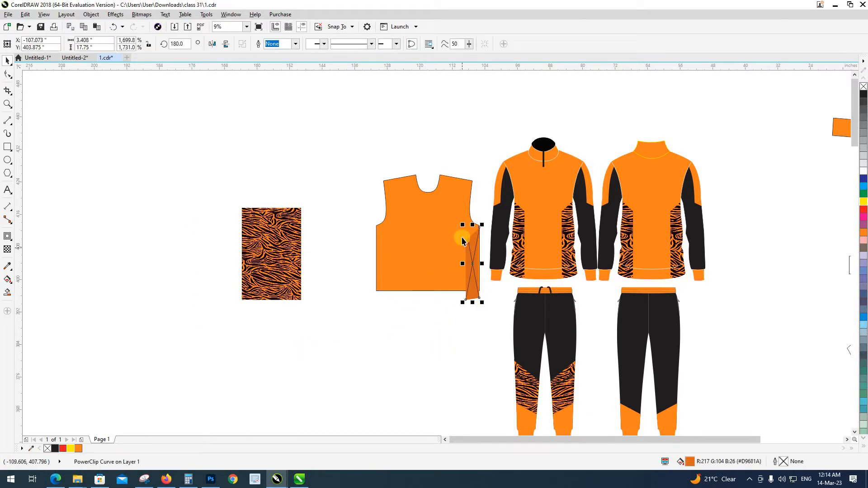
Shift the empty side panel slightly right, intersect it with the front pattern piece, and delete the untrimmed original.
scroll(481, 276, up, 5)
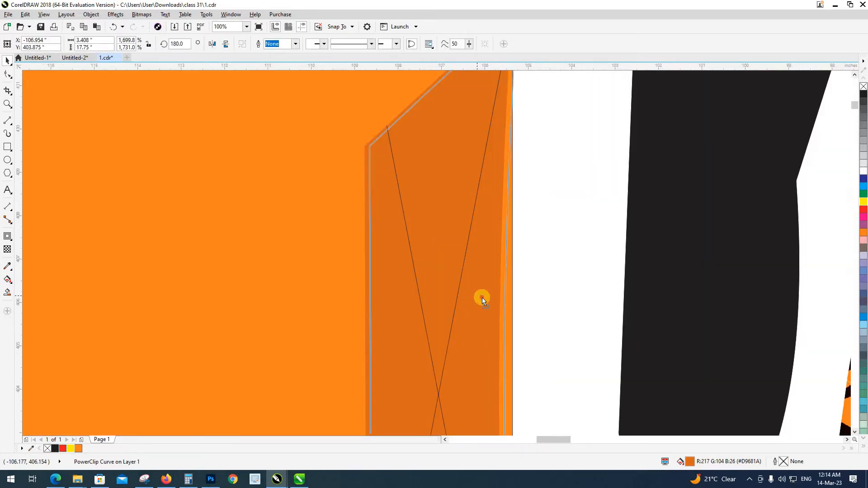
scroll(484, 298, down, 3)
shift+click(314, 138)
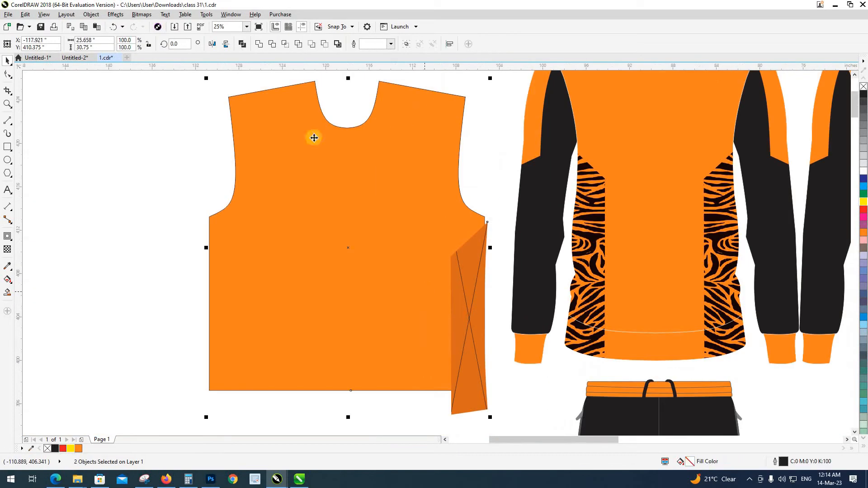
click(469, 400)
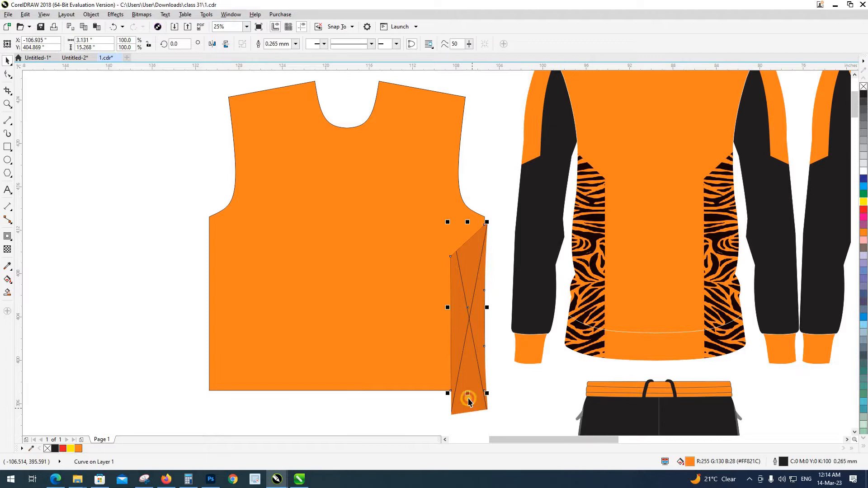
key(Delete)
Move the trimmed side panel 55 in left onto the tiger-stripe bitmap and send the bitmap behind it.
click(479, 292)
scroll(479, 290, down, 1)
scroll(479, 290, down, 2)
click(332, 308)
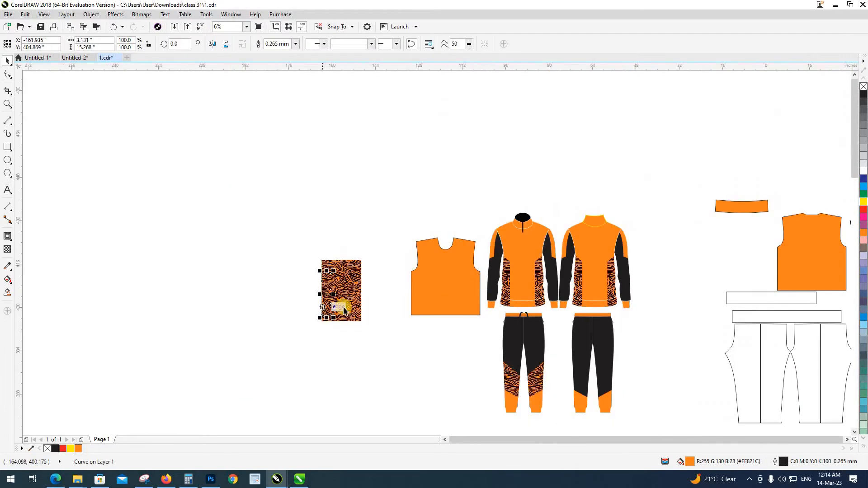
scroll(319, 307, up, 1)
key(shift+Page_Down)
click(448, 329)
PowerClip the tiger-stripe bitmap inside the trimmed panel and move the panel 55 in right onto the front piece.
click(365, 312)
key(ctrl+1)
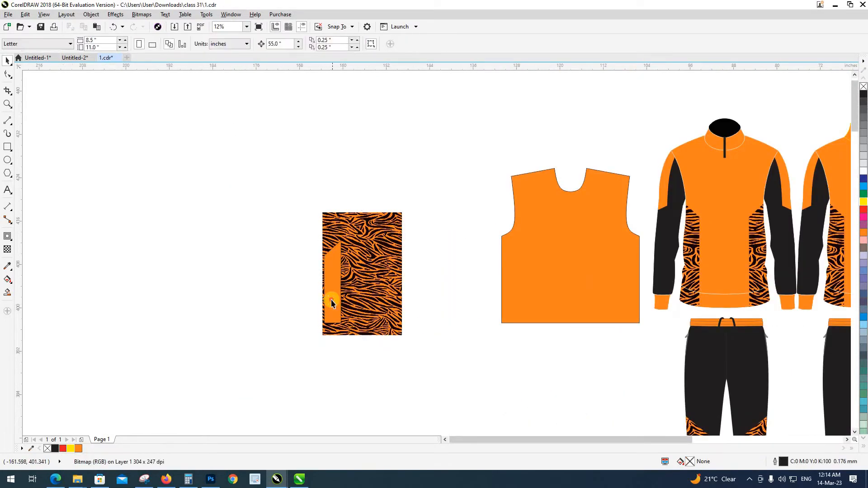
click(331, 300)
key(Right)
click(339, 317)
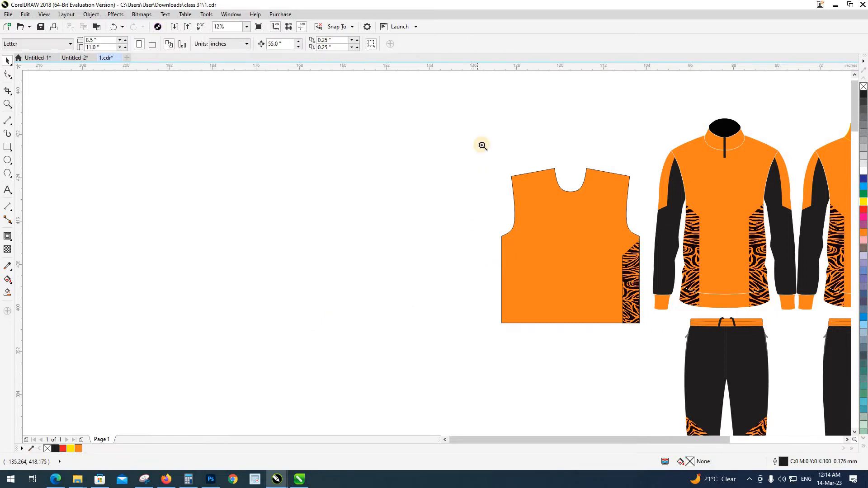
Create a horizontally mirrored copy of the new tiger-stripe panel and align it to the front piece's left edge.
scroll(674, 356, up, 2)
click(509, 360)
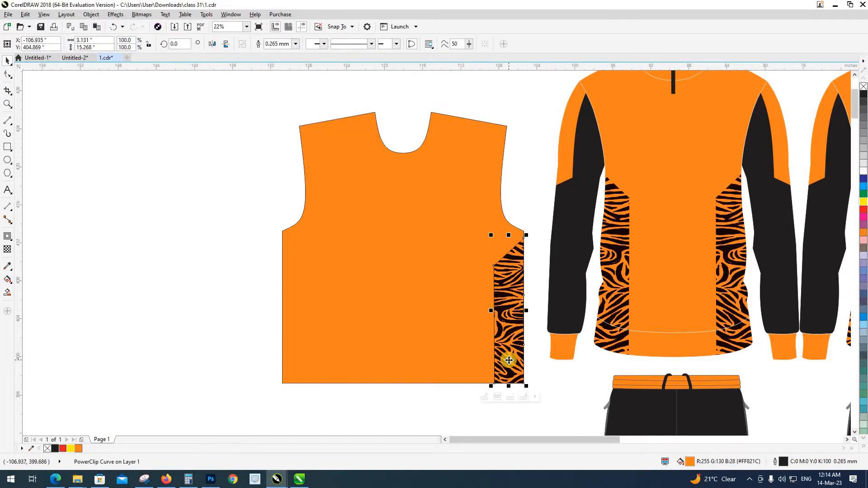
click(210, 47)
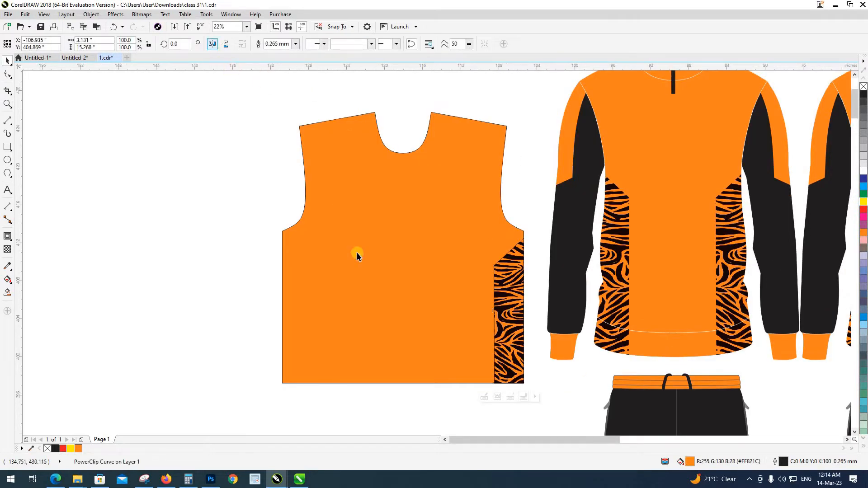
shift+click(356, 253)
key(l)
click(171, 309)
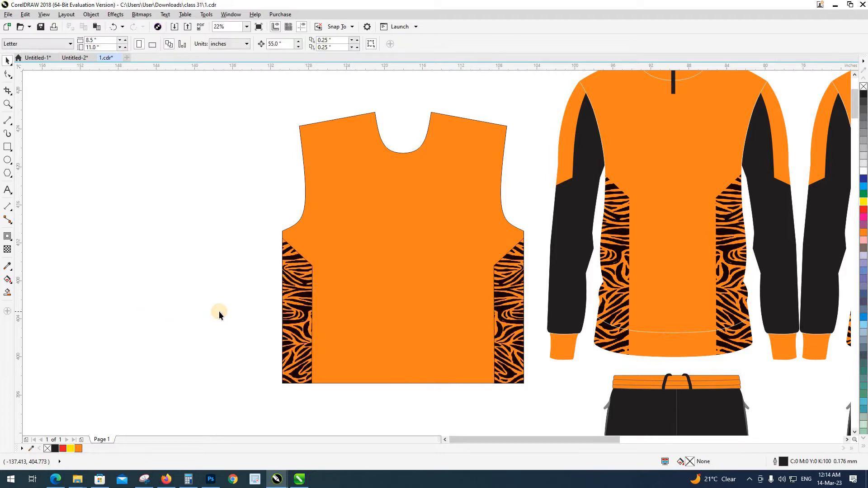
Move the orange back pattern piece to the left of the front piece and align their bottom edges.
scroll(219, 311, down, 2)
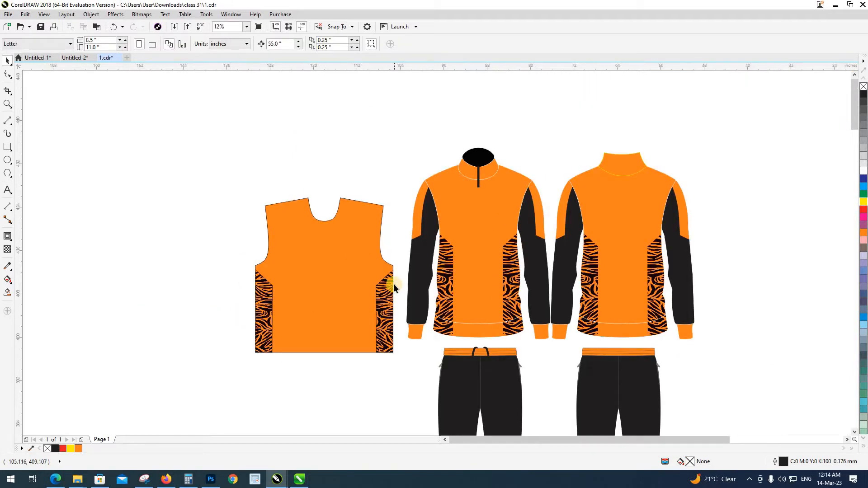
scroll(394, 285, down, 2)
drag(729, 285, 284, 305)
shift+click(344, 301)
click(359, 336)
key(F2)
drag(247, 230, 427, 345)
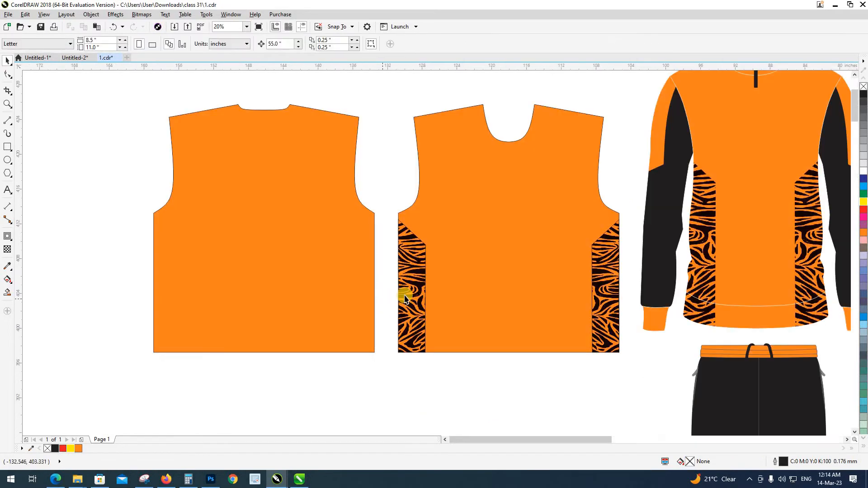
Group the two tiger-stripe side panels, duplicate the group, and center the copy horizontally on the back pattern piece.
click(415, 293)
shift+click(595, 271)
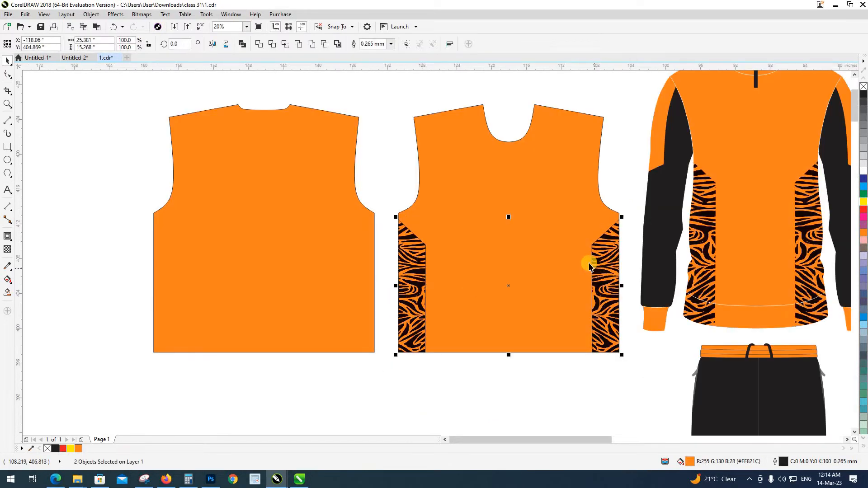
key(ctrl+g)
key(KP_Add)
shift+click(279, 267)
key(c)
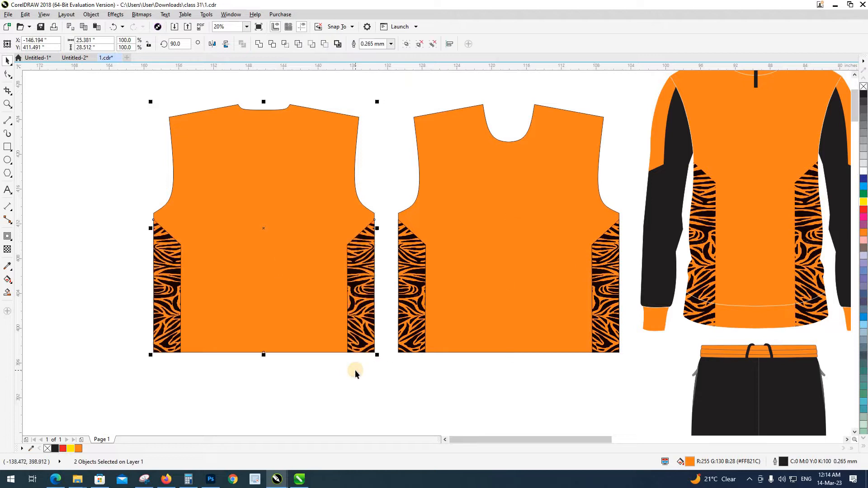
click(355, 371)
PowerClip each pair of tiger-stripe side panels inside its own pattern piece, the back and the front.
click(358, 339)
shift+click(325, 303)
click(395, 401)
click(364, 340)
click(308, 265)
click(425, 311)
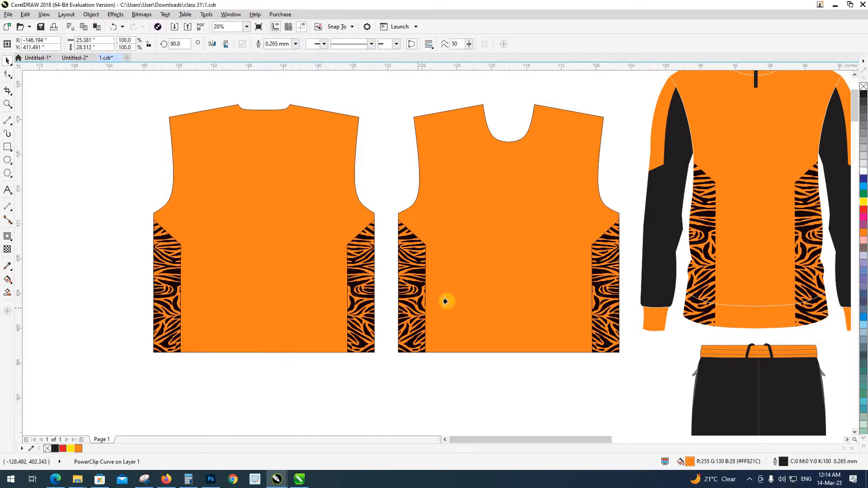
click(471, 374)
Place the back piece on the right side of the front piece and move both left, clear of the mockup.
scroll(394, 335, down, 4)
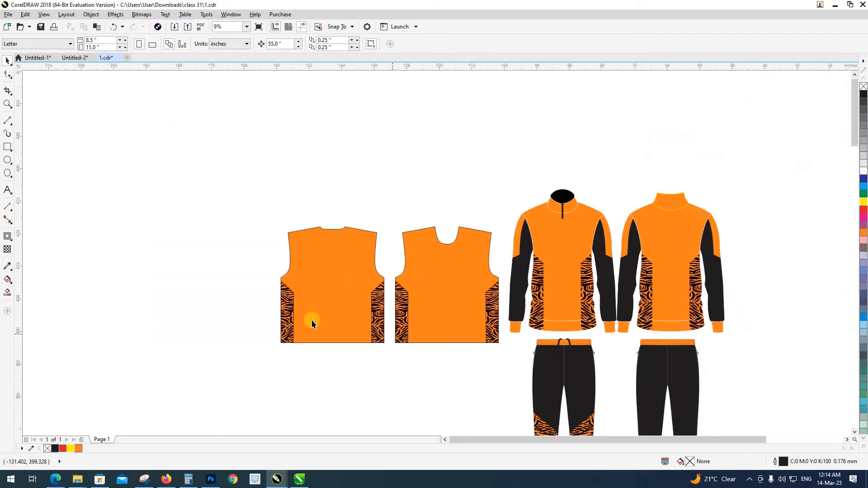
drag(311, 319, 528, 320)
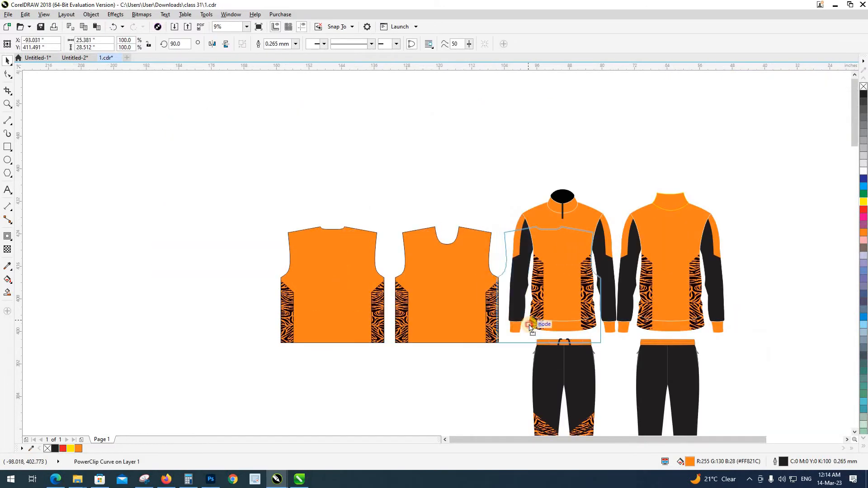
shift+click(473, 310)
drag(471, 311, 356, 311)
click(380, 267)
Fine-position the back piece so its side edge meets the front piece's edge and the tiger-stripe panels join.
scroll(370, 280, up, 4)
drag(485, 325, 490, 324)
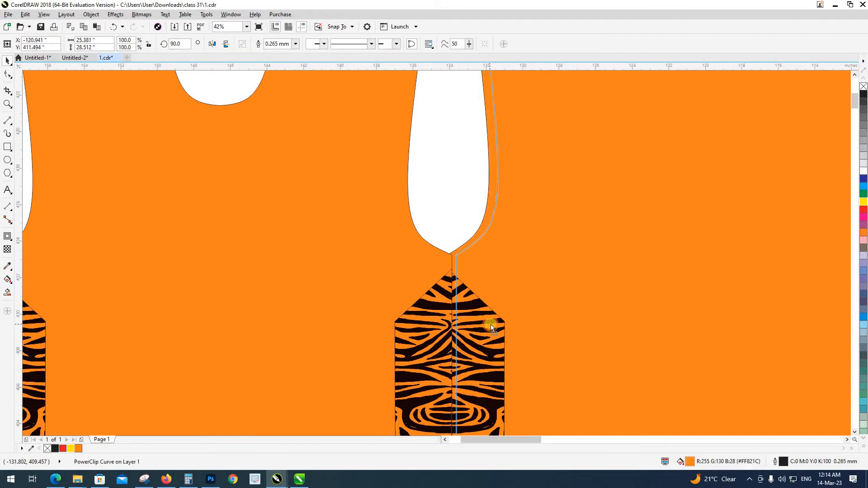
scroll(451, 276, up, 7)
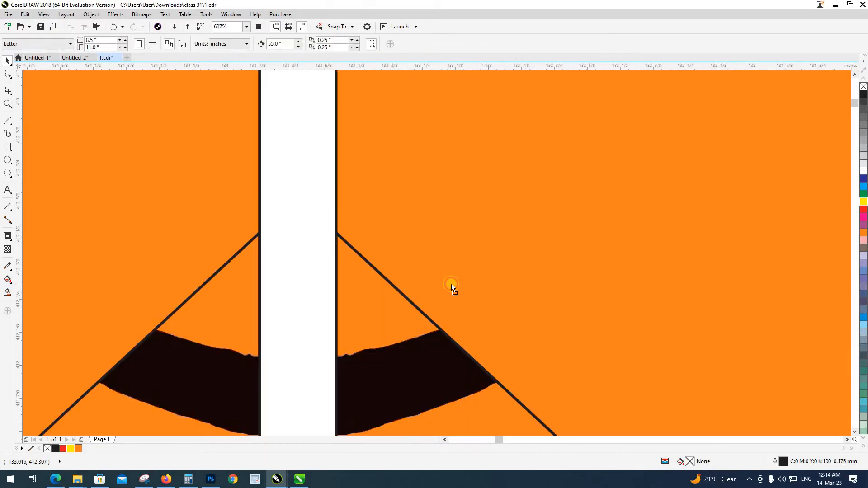
drag(414, 286, 414, 287)
scroll(477, 283, down, 7)
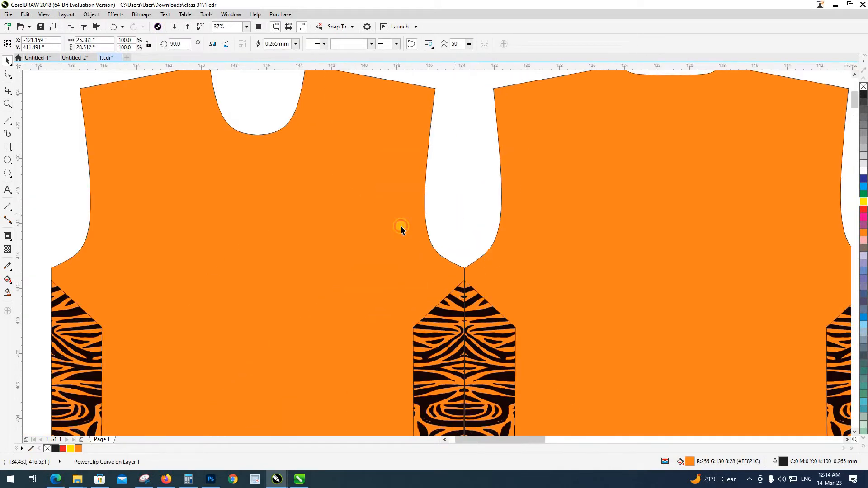
key(Escape)
Move the black sleeve piece with its orange cuff to the left of the joined body pieces.
scroll(401, 226, down, 4)
drag(515, 309, 490, 309)
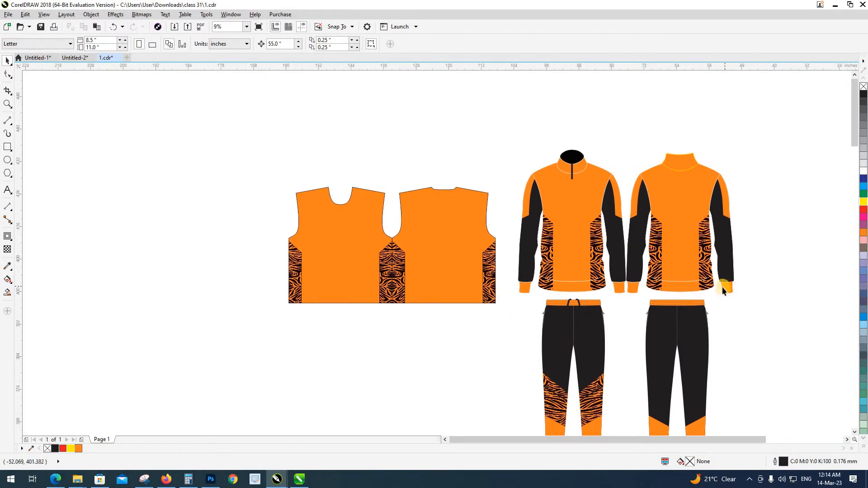
scroll(490, 317, down, 1)
scroll(487, 316, down, 1)
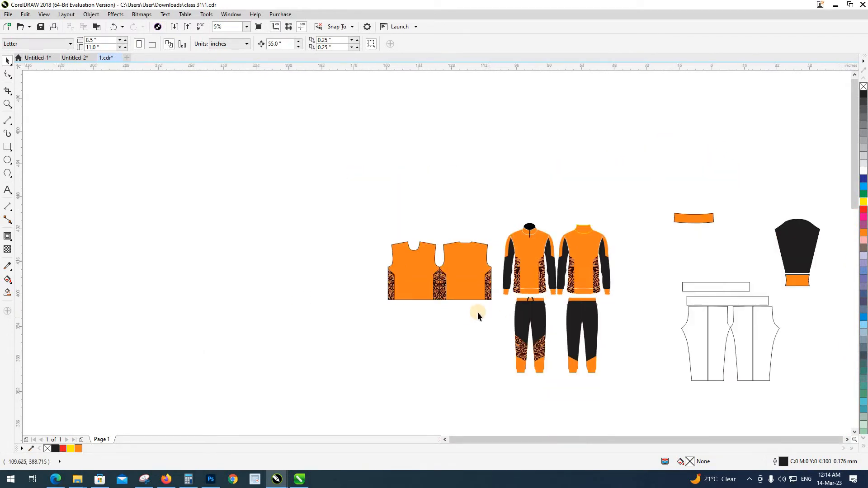
click(759, 240)
drag(598, 303, 346, 278)
click(346, 274)
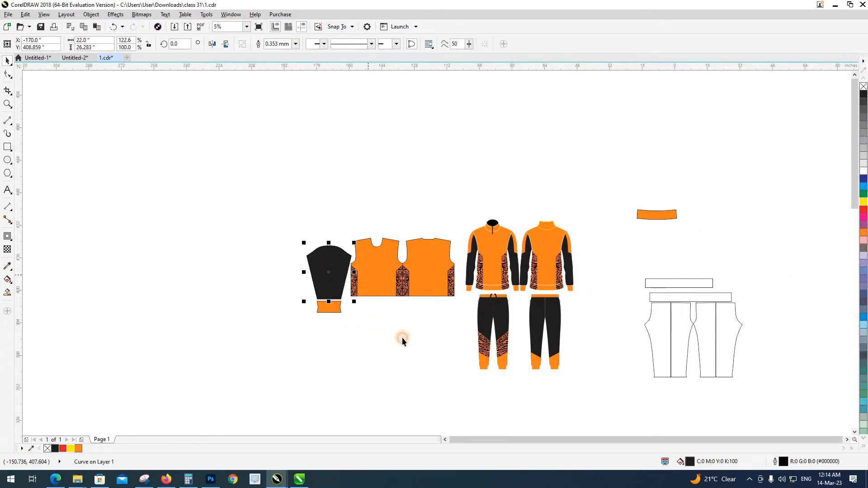
Align the top of the black sleeve piece with the top of the front body piece.
shift+click(365, 285)
key(t)
key(F2)
drag(314, 227, 286, 283)
scroll(286, 283, down, 3)
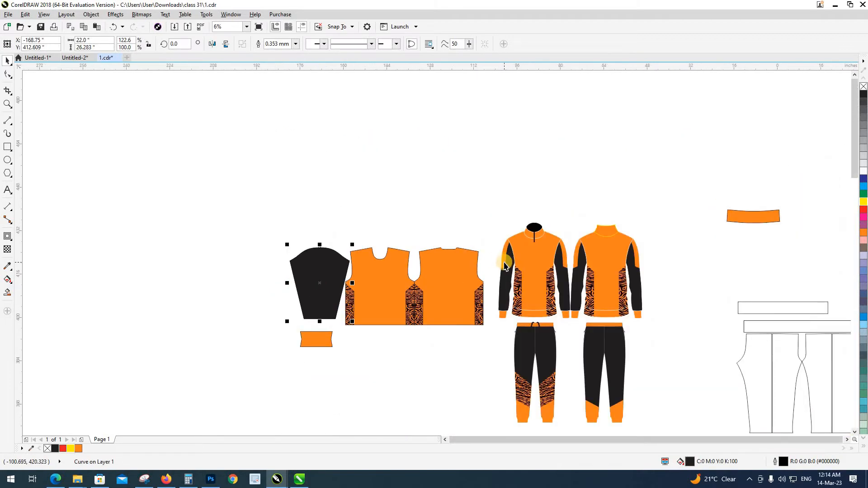
Draw a vertical guide line about 32.25 inches long through the black sleeve and centre it on the piece.
scroll(504, 265, up, 3)
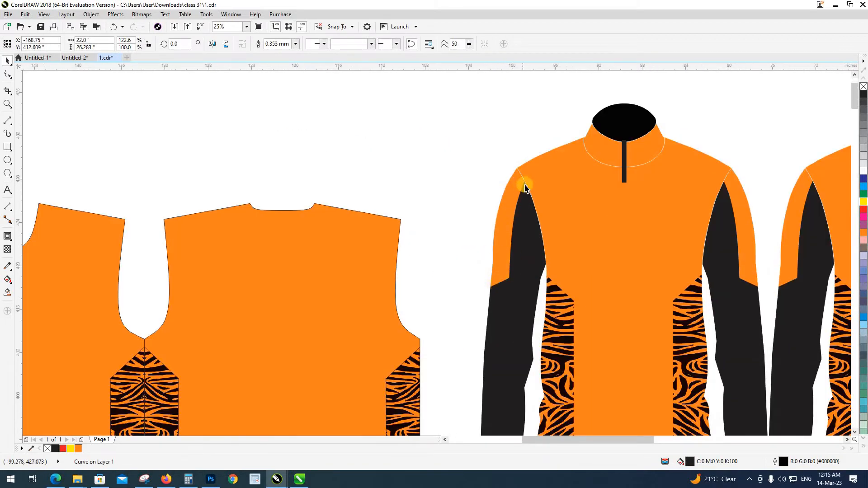
scroll(466, 296, down, 1)
drag(323, 320, 446, 316)
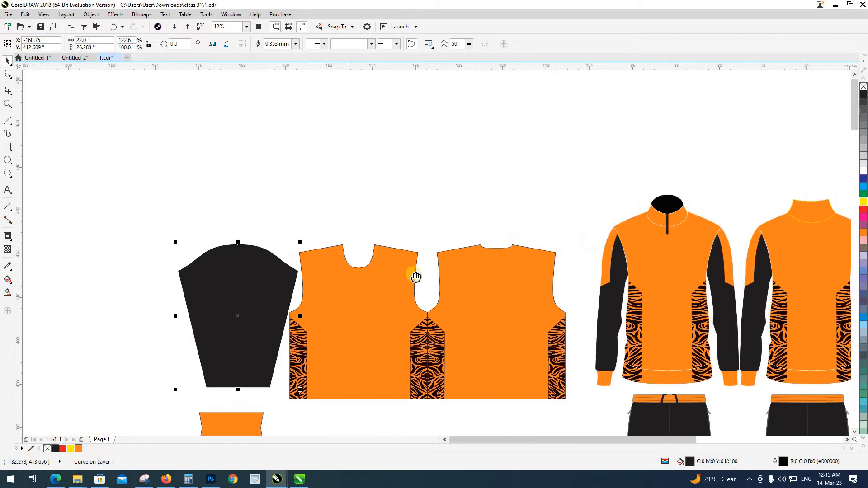
drag(415, 277, 484, 263)
click(110, 186)
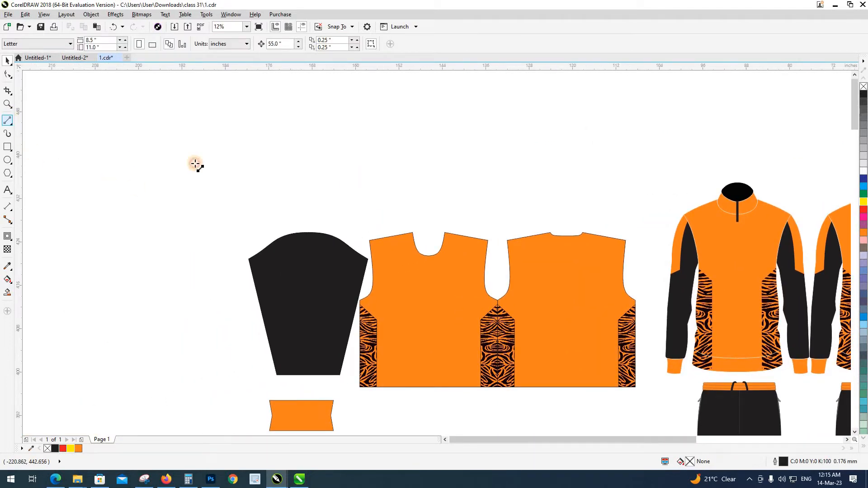
drag(308, 197, 297, 375)
key(space)
shift+click(321, 301)
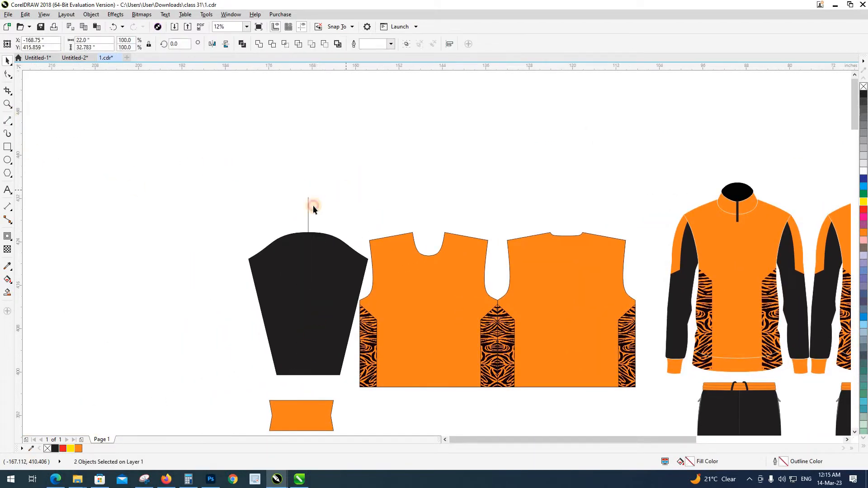
Set the sleeve guide line's outline to yellow with a width of 1.0 mm.
click(313, 208)
right_click(78, 449)
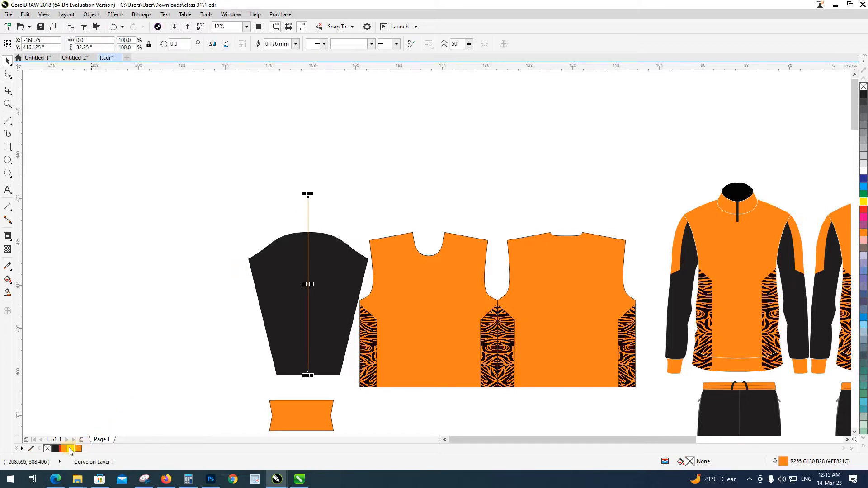
right_click(70, 448)
click(217, 316)
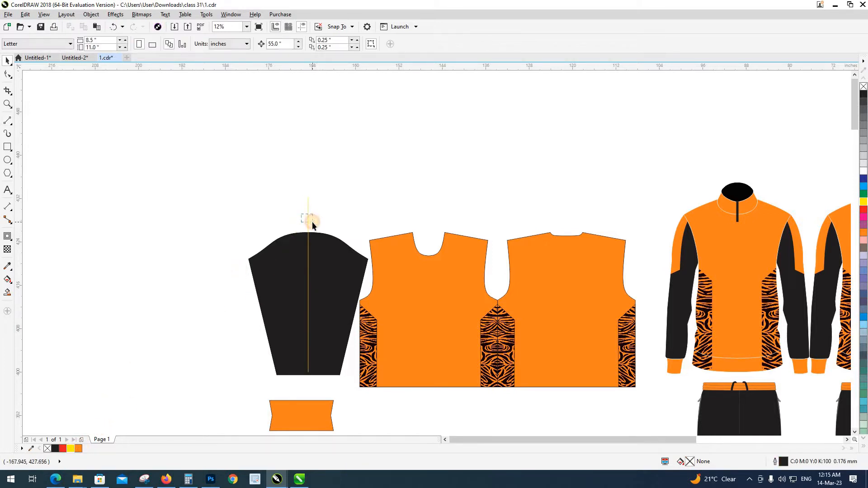
click(311, 220)
click(294, 48)
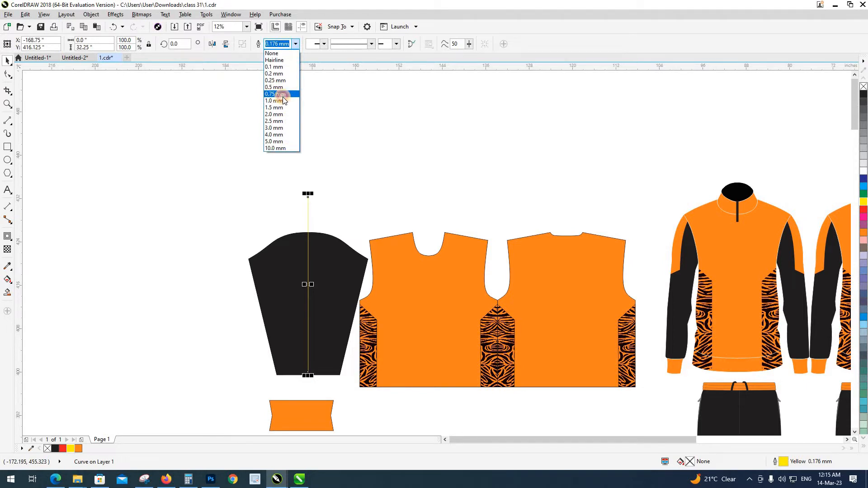
click(330, 141)
click(338, 212)
drag(405, 248, 419, 241)
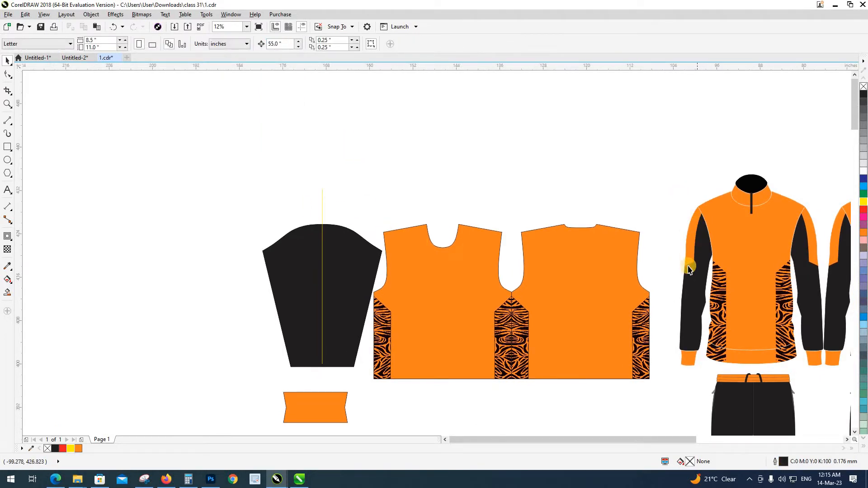
Draw a rectangle 4 inches wide and about 14.75 inches tall over the upper sleeve and centre it horizontally on the guide line.
click(271, 247)
drag(314, 215, 337, 297)
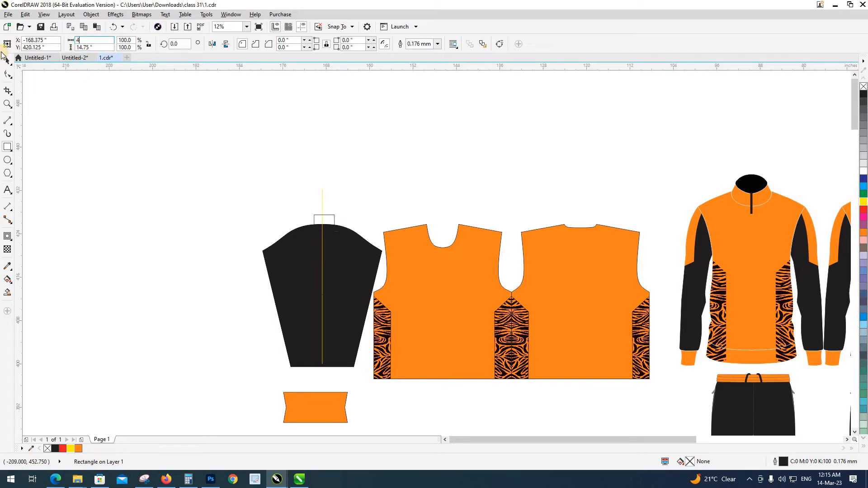
key(space)
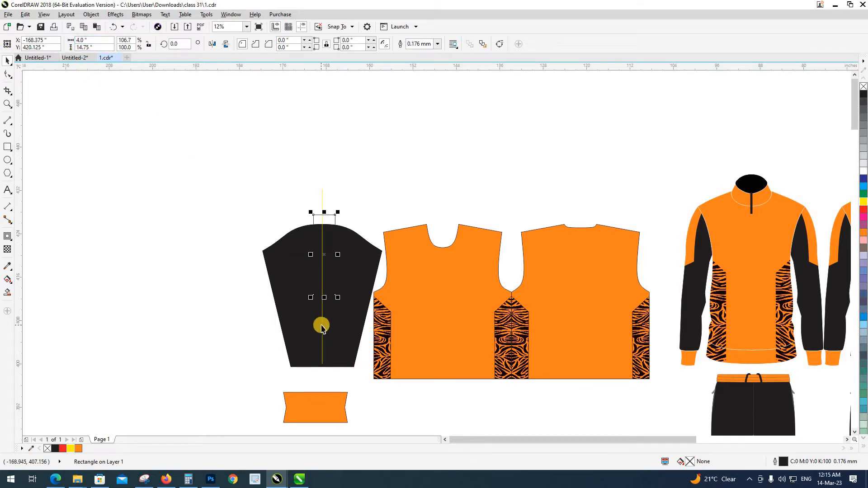
click(325, 220)
key(Tab)
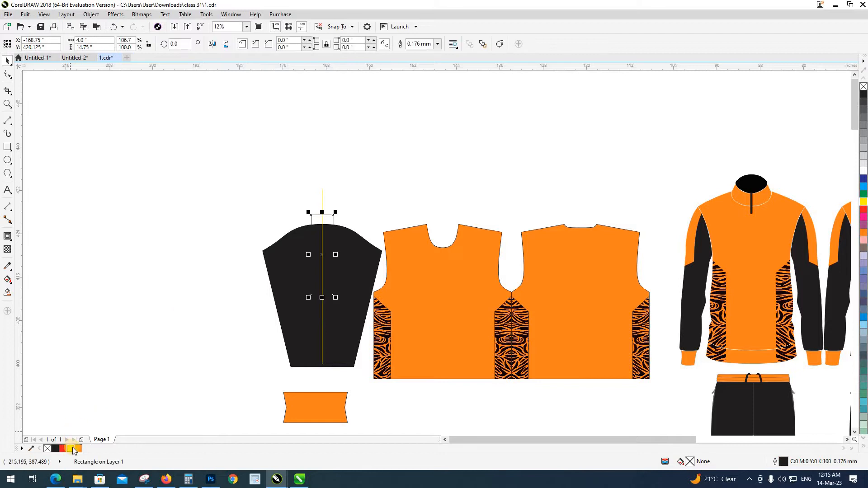
Fill the rectangle on the sleeve with the design's orange and remove its outline.
click(66, 449)
click(78, 363)
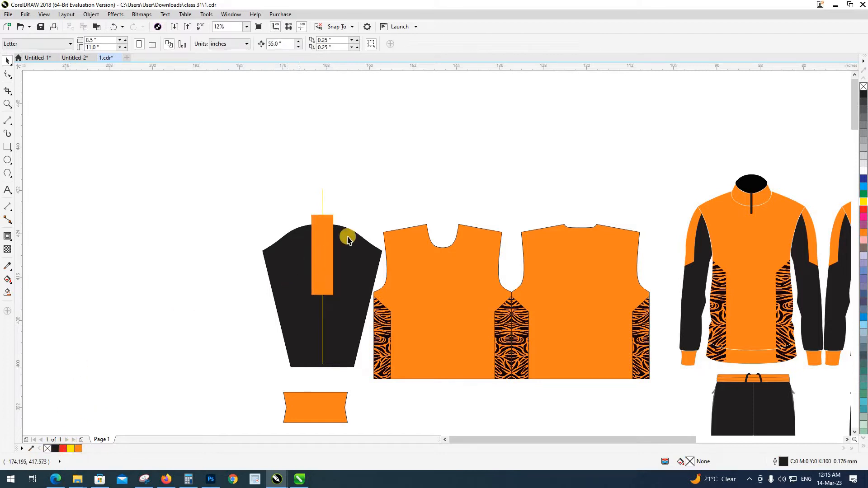
click(346, 236)
click(331, 217)
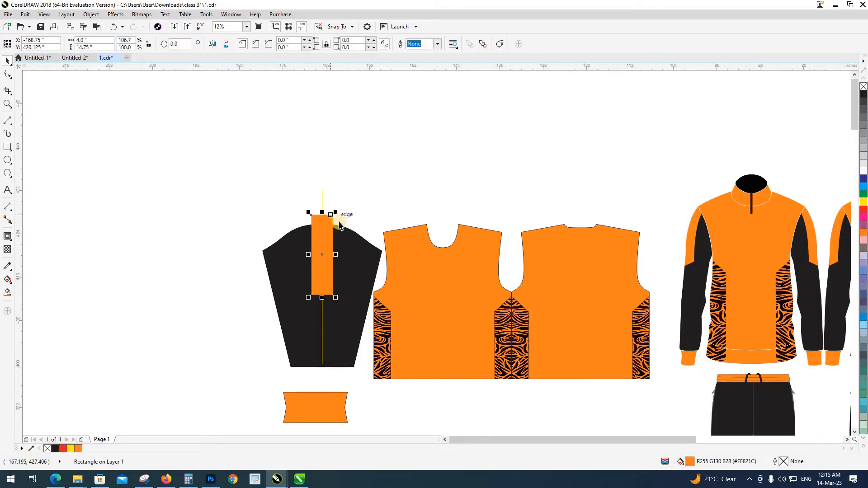
shift+click(357, 239)
click(365, 202)
click(331, 232)
scroll(330, 231, up, 4)
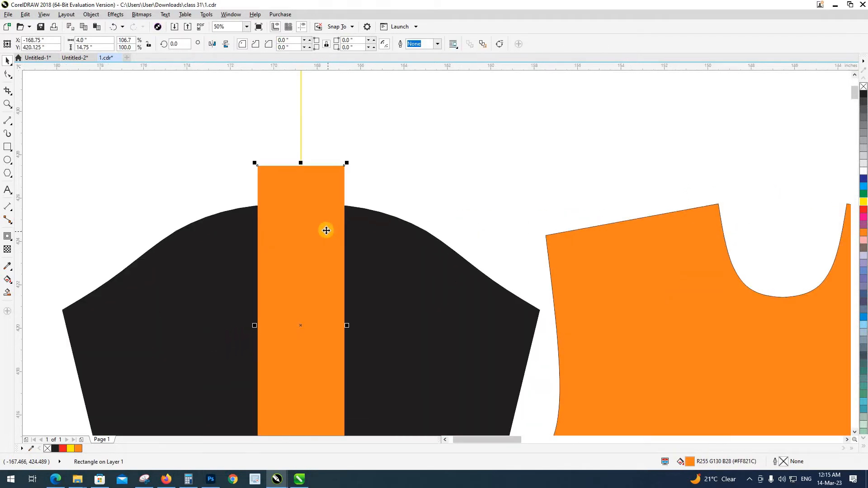
scroll(430, 183, down, 2)
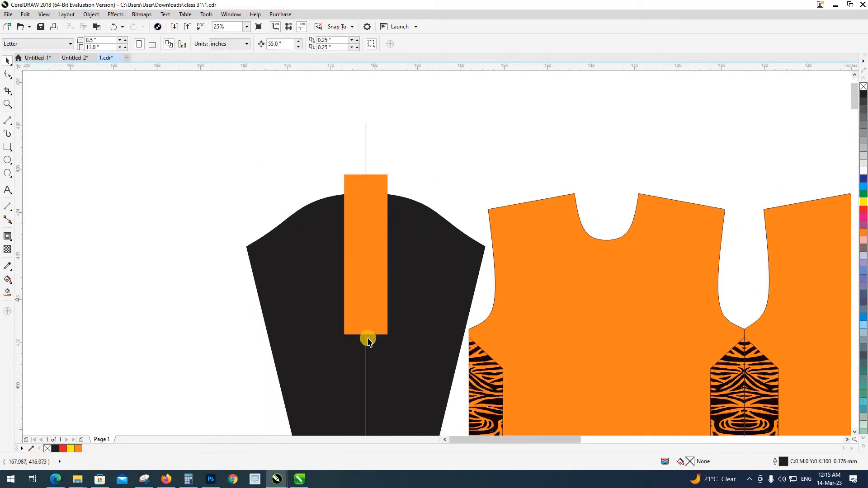
scroll(366, 340, up, 2)
scroll(351, 319, down, 2)
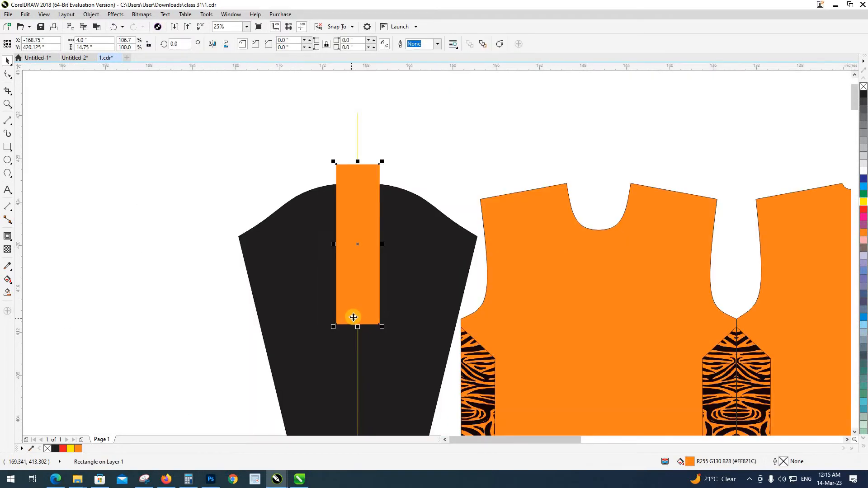
drag(370, 285, 390, 260)
key(ctrl+z)
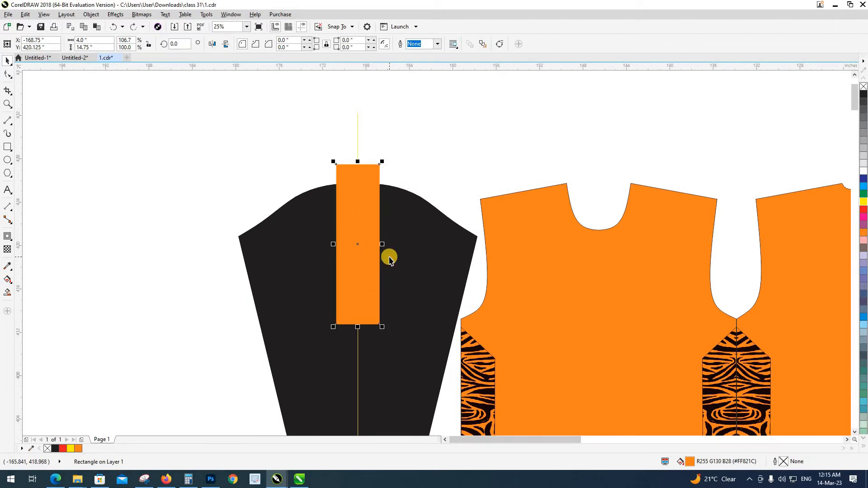
Convert the orange rectangle to curves and bring the yellow guide line to the front of it.
key(ctrl+q)
drag(367, 330, 362, 285)
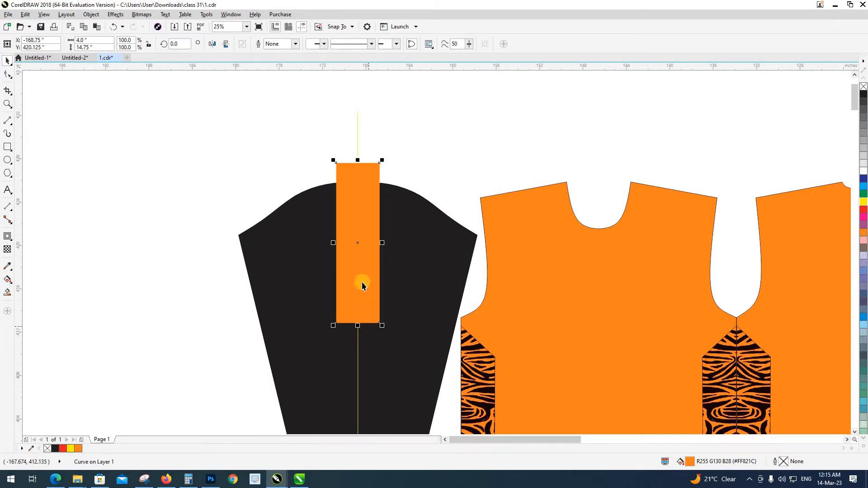
scroll(351, 291, up, 3)
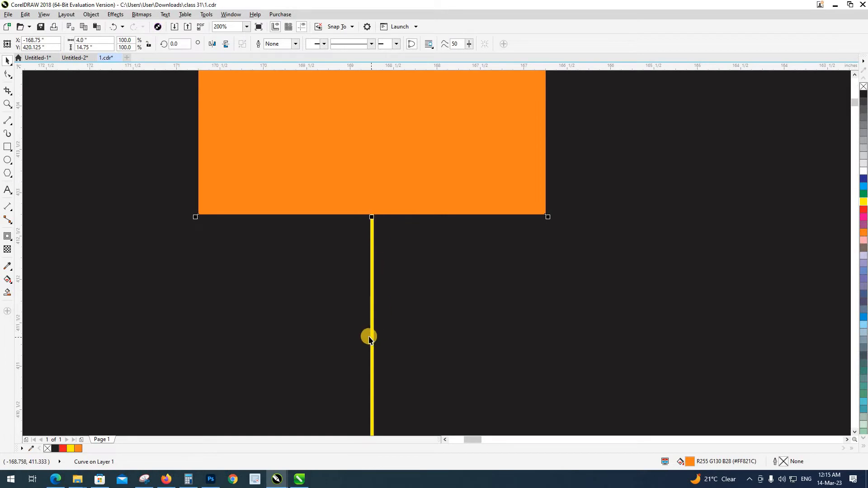
scroll(369, 338, down, 2)
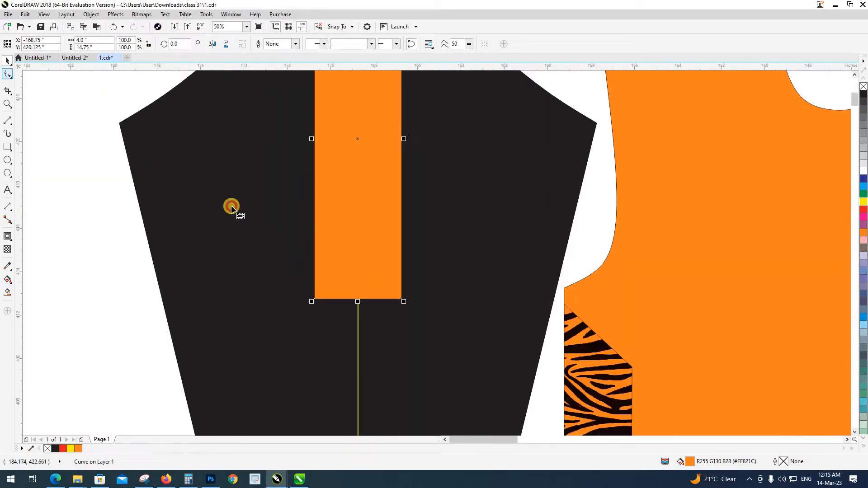
scroll(355, 302, up, 3)
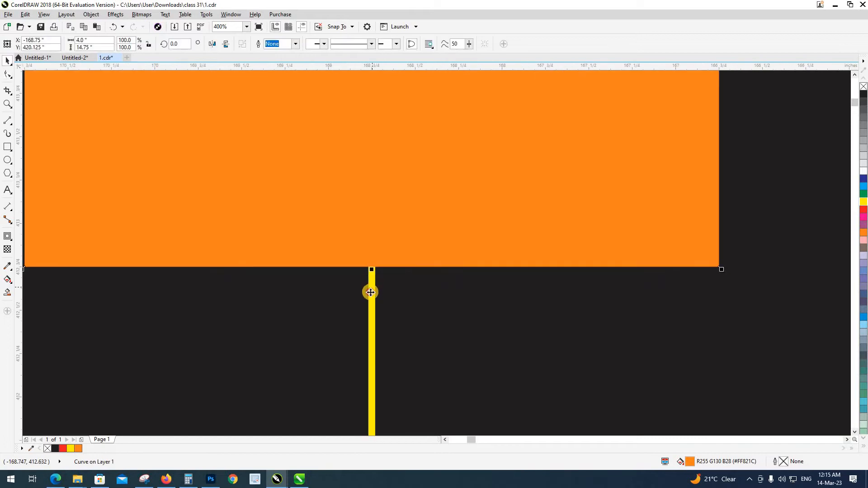
key(shift+Page_Up)
scroll(367, 301, down, 4)
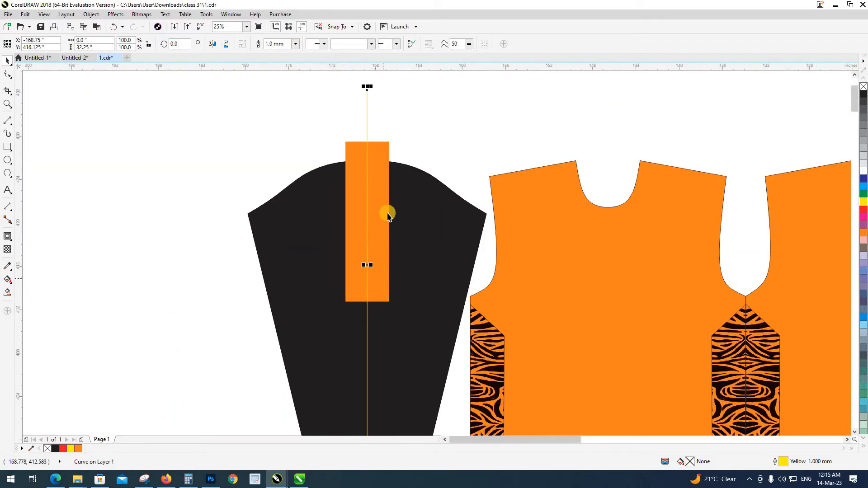
Add a node to the orange strip's bottom edge exactly where the centre guide line crosses it.
click(372, 301)
scroll(362, 302, up, 3)
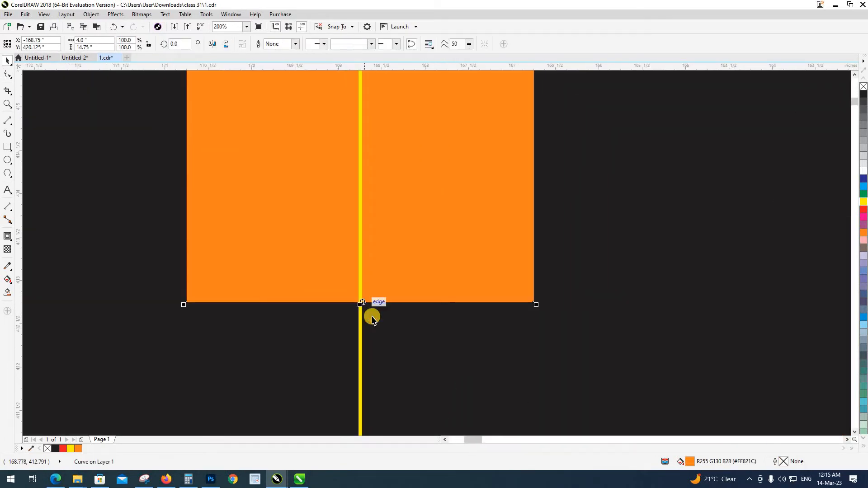
click(8, 76)
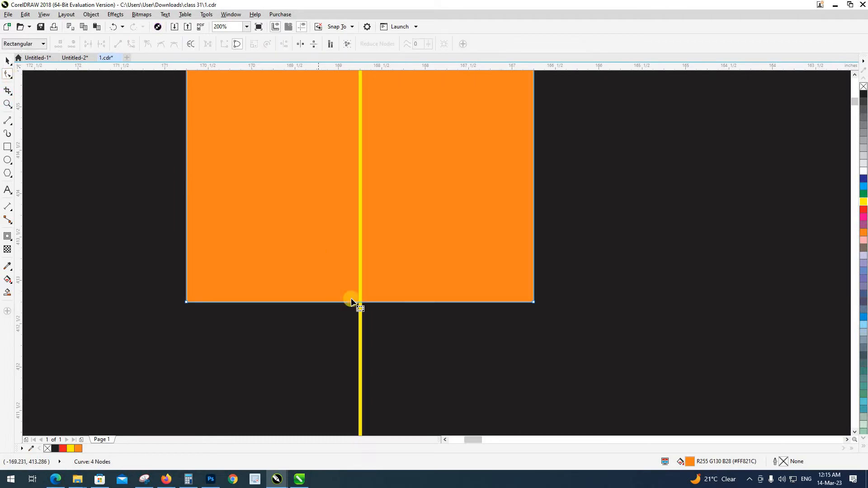
scroll(351, 301, up, 4)
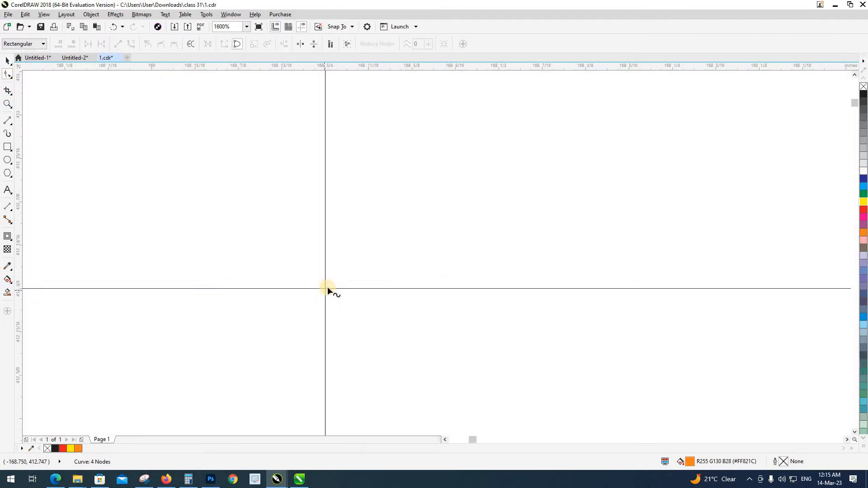
scroll(327, 290, up, 5)
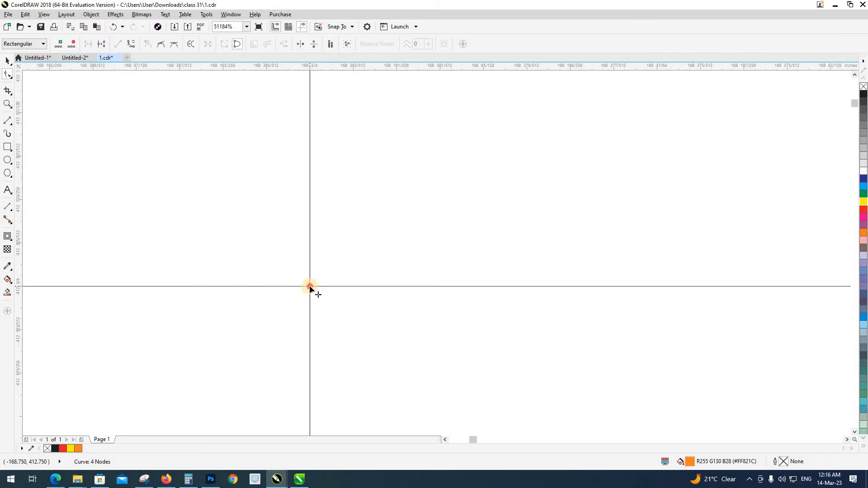
double_click(310, 286)
scroll(343, 295, down, 10)
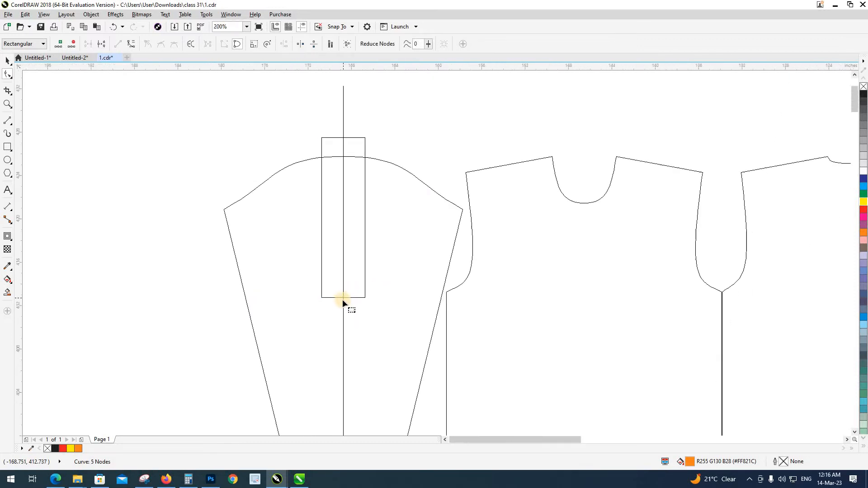
Set the nudge distance to 1 inch and move the bottom middle node down by it, giving the orange strip a pointed end.
scroll(319, 303, down, 3)
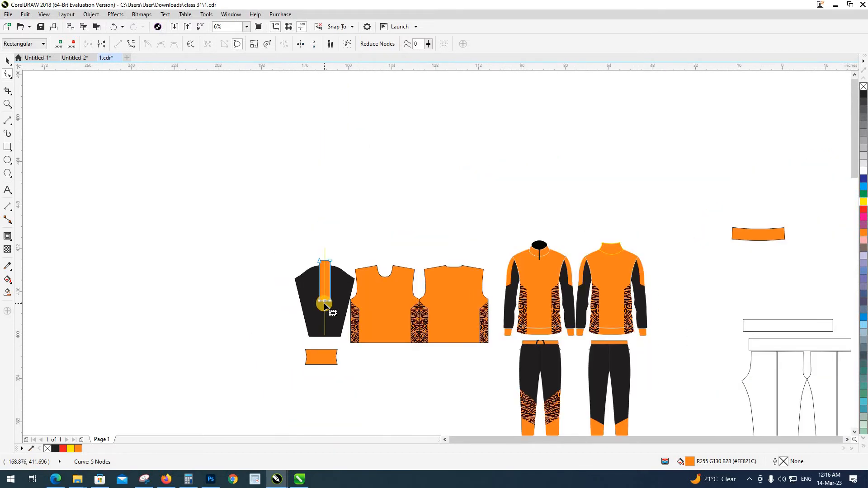
scroll(325, 305, up, 1)
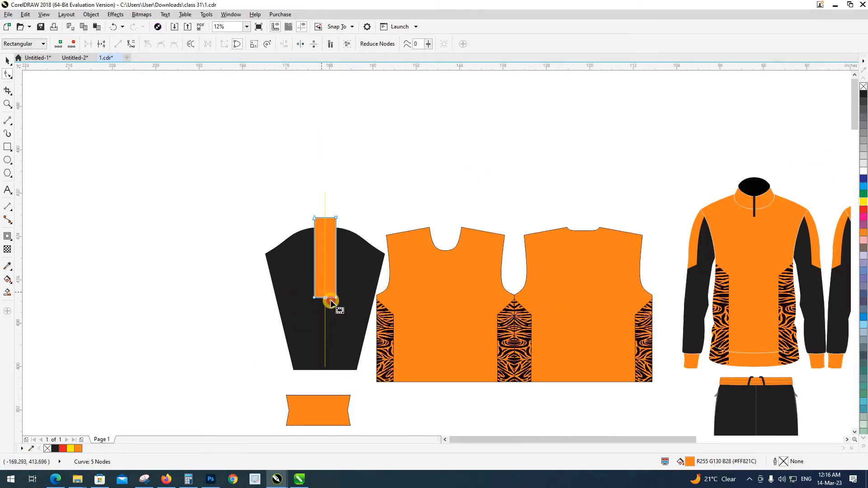
key(shift+n)
text(1)
key(Return)
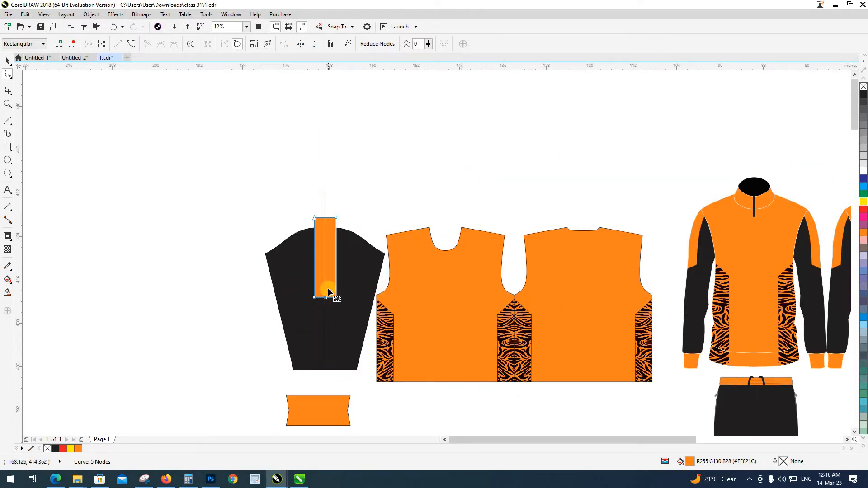
scroll(333, 301, up, 3)
key(space)
scroll(264, 338, down, 3)
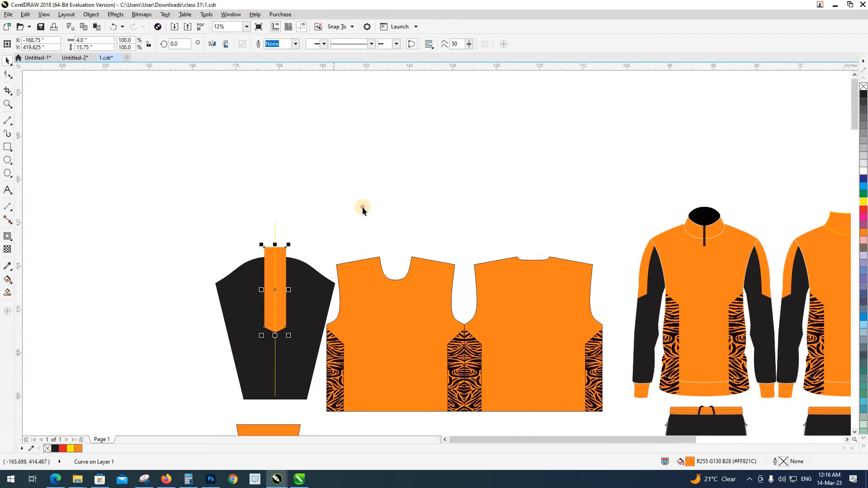
key(Escape)
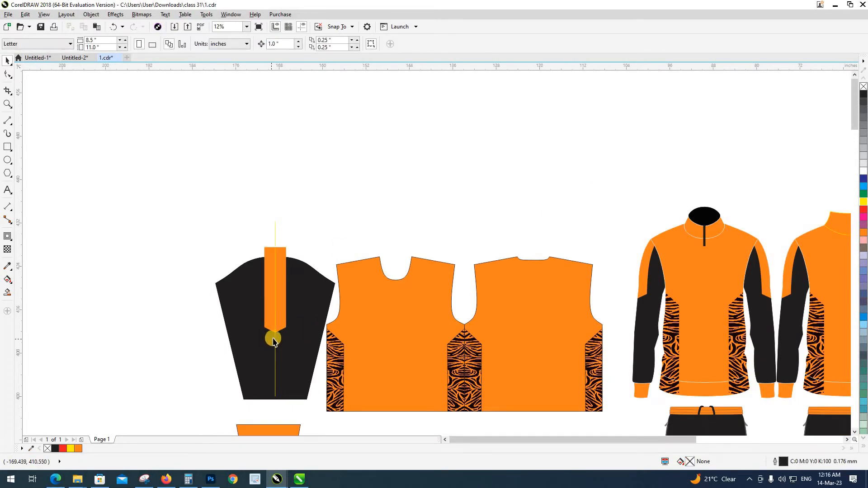
PowerClip the pointed orange strip inside the black sleeve piece so it follows the sleeve's top curve.
scroll(272, 340, up, 1)
scroll(284, 325, down, 1)
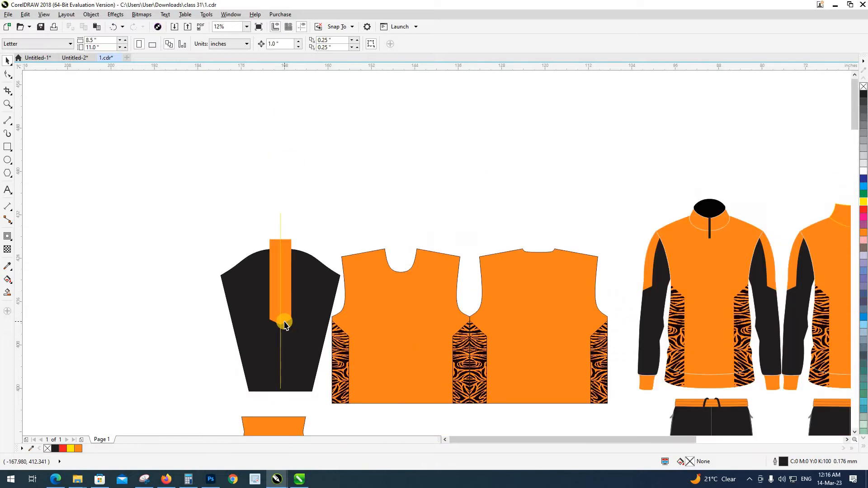
click(288, 314)
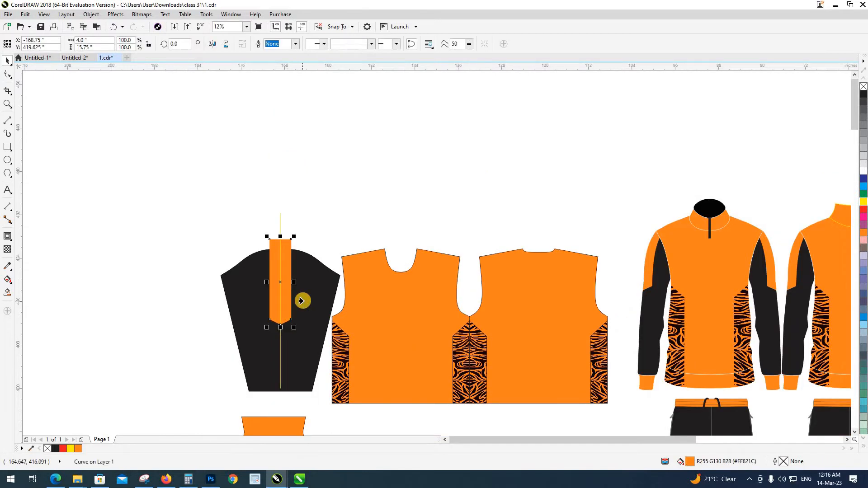
key(ctrl+1)
click(303, 300)
click(318, 213)
Delete the yellow centre guide line from the sleeve.
click(280, 359)
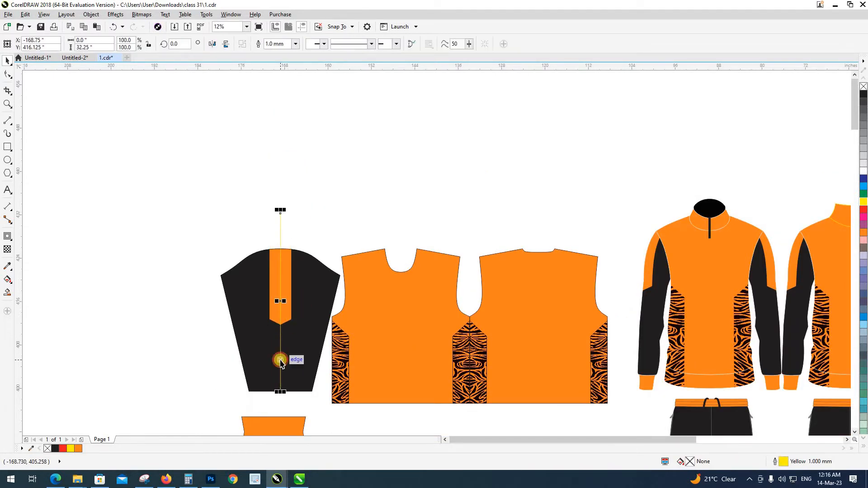
key(Delete)
scroll(281, 344, down, 1)
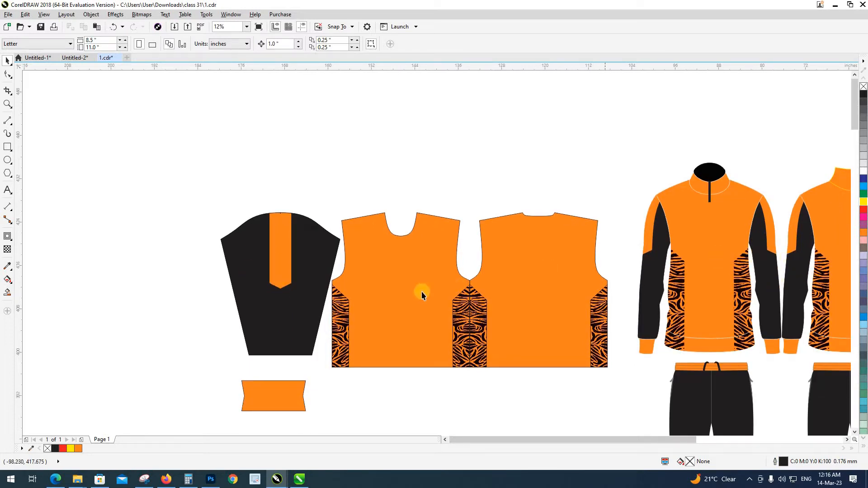
Duplicate the finished sleeve and place the copy edge to edge on the side away from the body pieces.
click(320, 293)
drag(339, 284, 207, 304)
key(Escape)
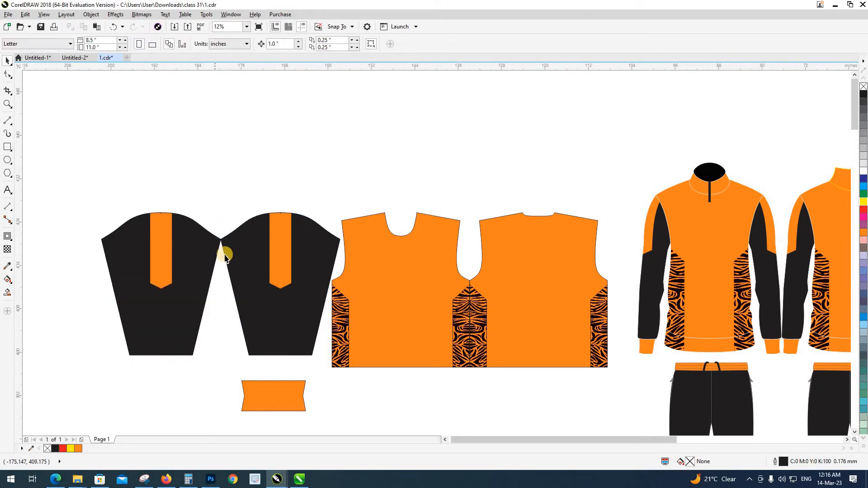
Move the orange cuff directly beneath the sleeve nearest the body and centre it horizontally on that sleeve.
drag(633, 284, 501, 287)
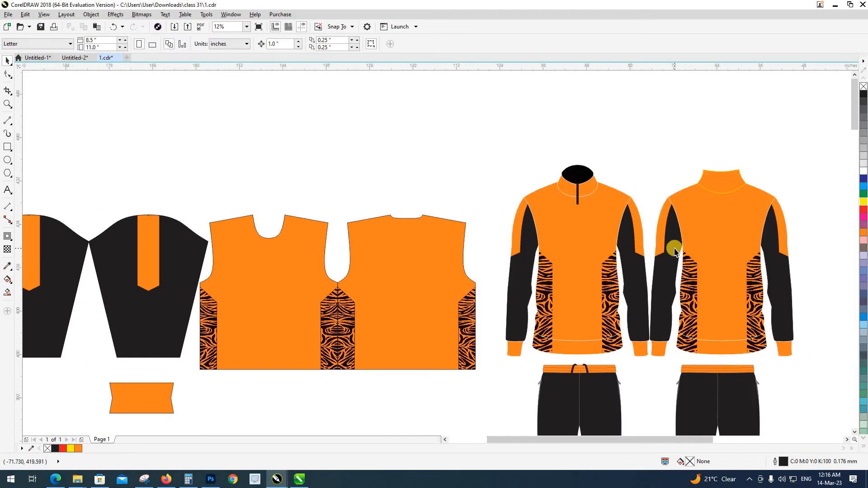
scroll(668, 256, down, 2)
click(395, 324)
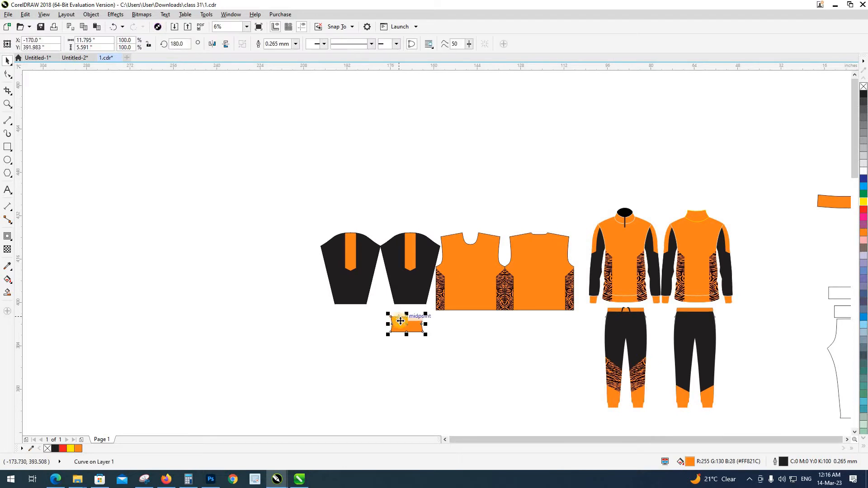
scroll(395, 324, up, 2)
drag(395, 324, 349, 281)
key(c)
click(433, 374)
Copy the orange cuff beneath the other sleeve and centre it horizontally on that sleeve.
right_click(348, 281)
shift+click(336, 265)
key(c)
click(408, 368)
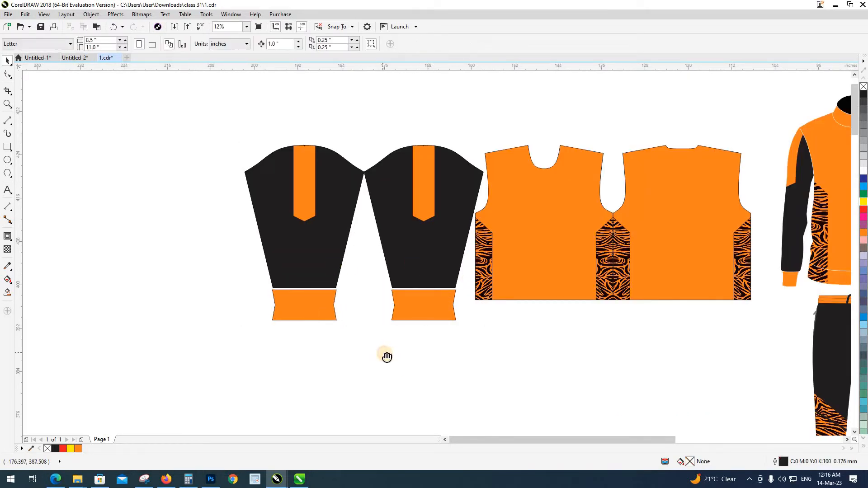
Move both sleeves together with their cuffs slightly upward so they clear the front body piece.
drag(385, 357, 251, 259)
scroll(353, 331, down, 1)
drag(316, 275, 364, 277)
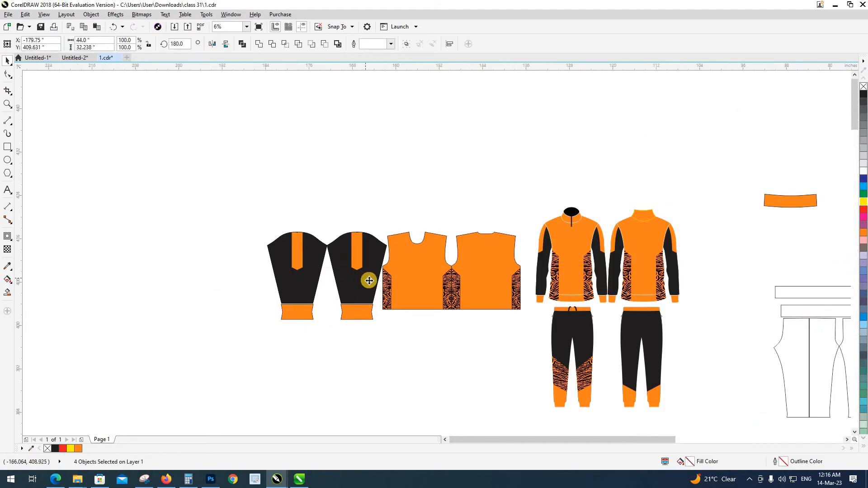
scroll(364, 277, up, 2)
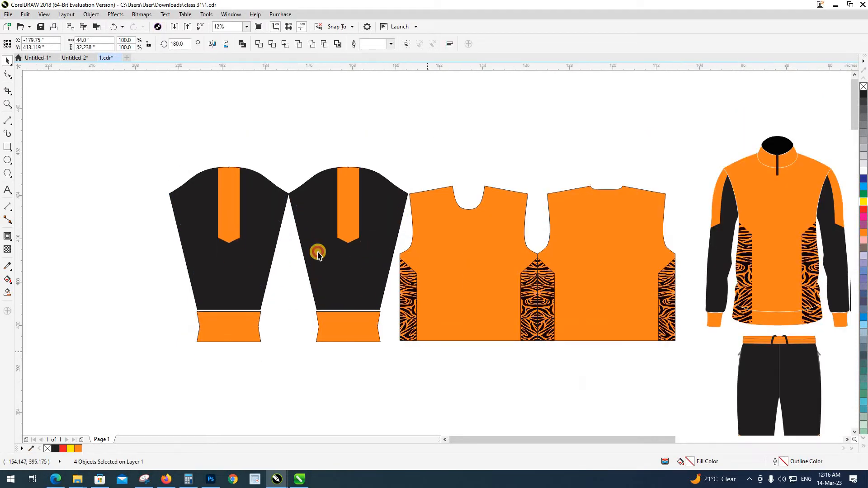
key(Escape)
Move the curved orange collar piece from beyond the mockup to above the front body's neckline and centre it on the body.
scroll(316, 248, down, 1)
drag(371, 310, 360, 307)
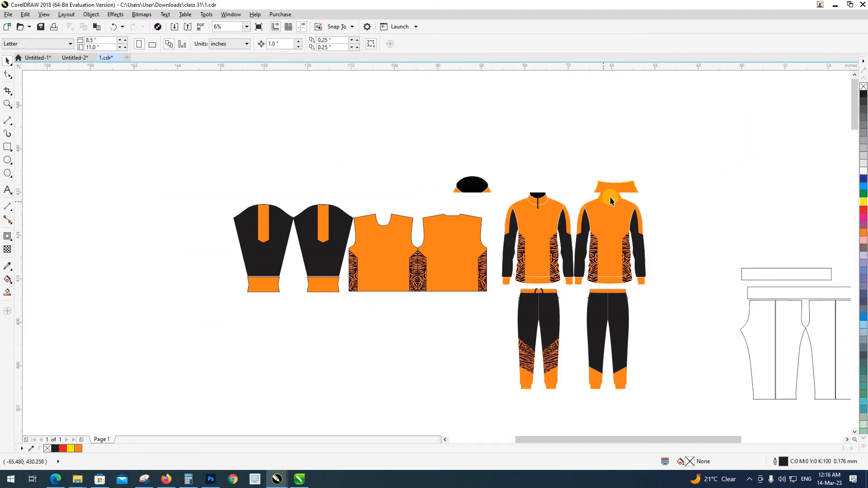
scroll(592, 205, up, 4)
scroll(328, 198, down, 2)
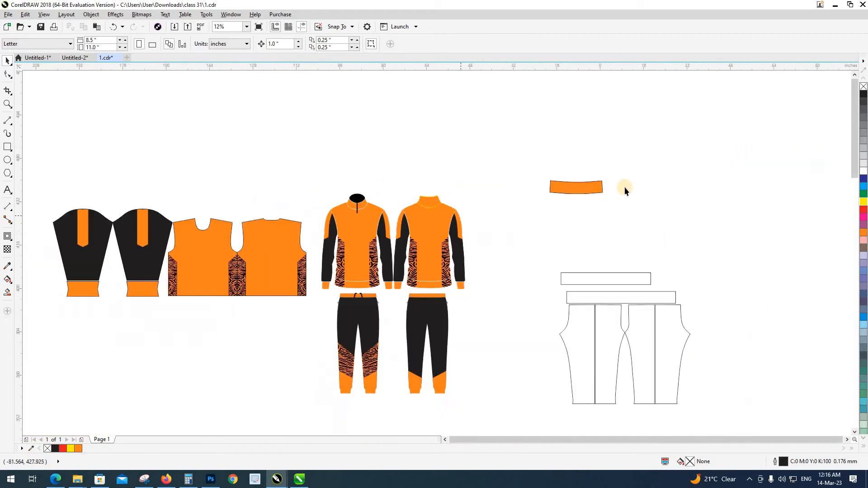
drag(590, 186, 227, 211)
shift+click(218, 268)
key(c)
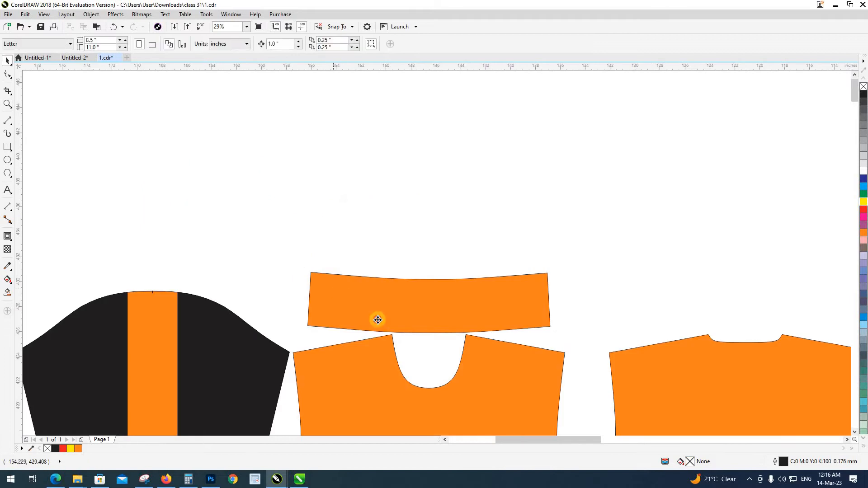
Duplicate the orange collar piece and stack the copy directly above the original.
drag(389, 321, 393, 268)
right_click(392, 266)
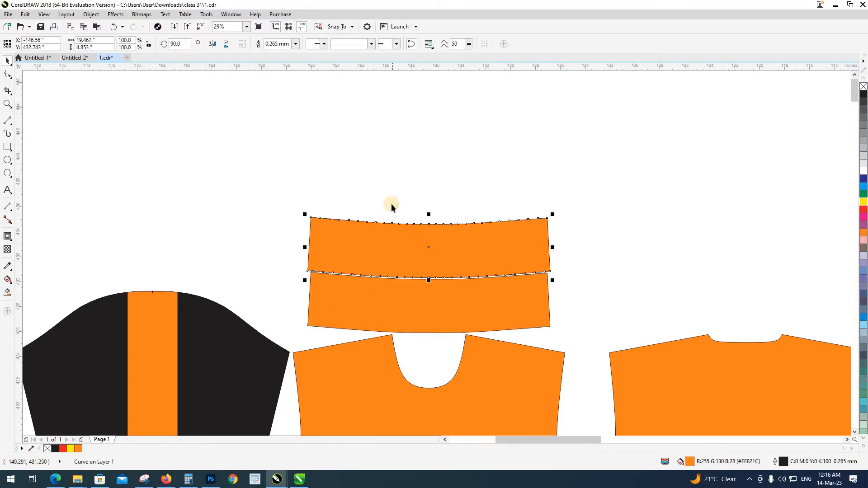
scroll(382, 231, down, 4)
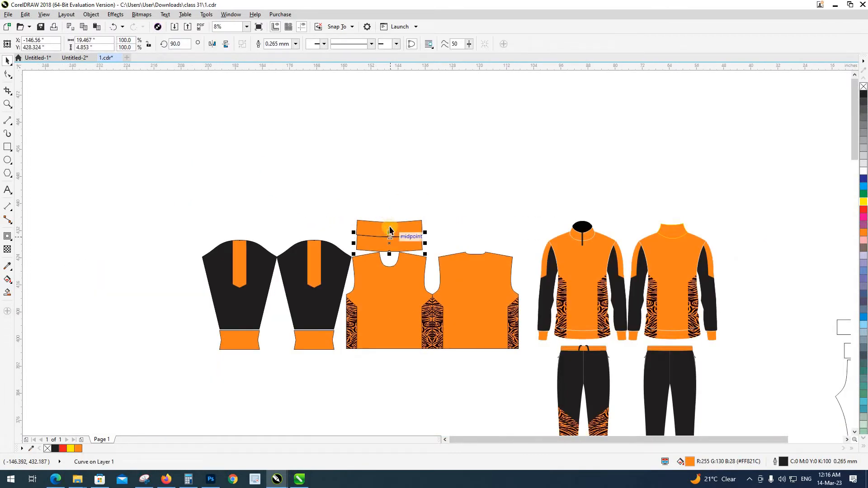
click(401, 240)
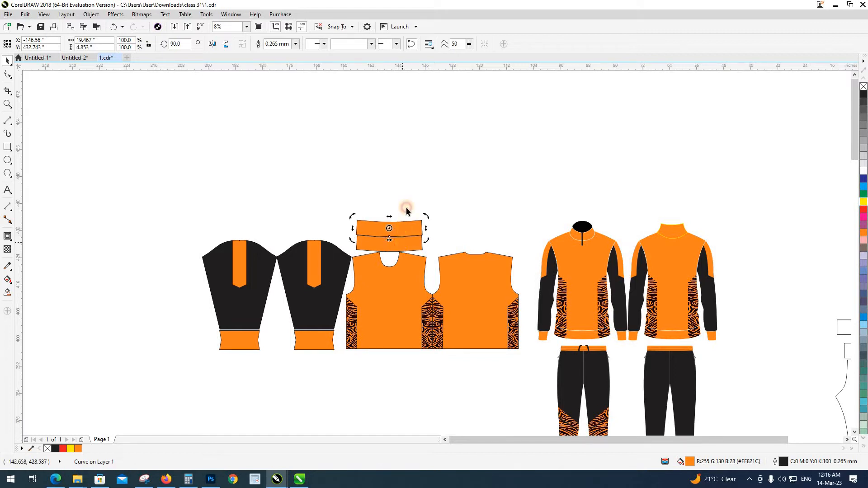
click(402, 241)
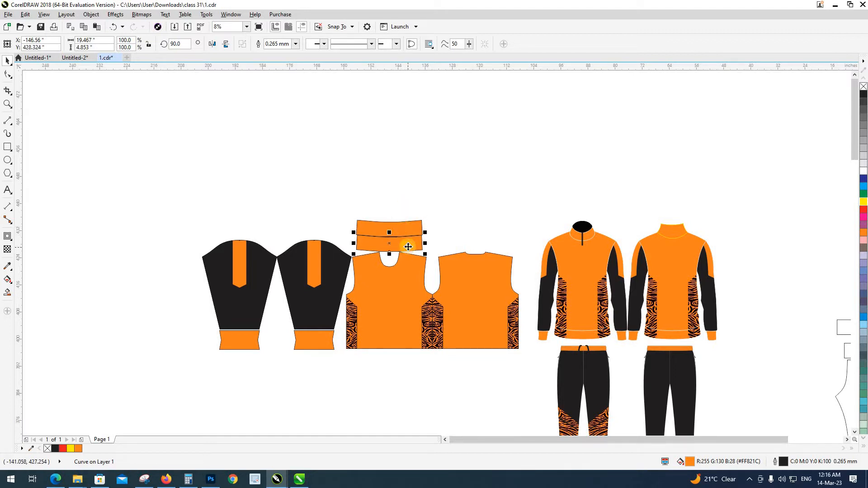
click(430, 212)
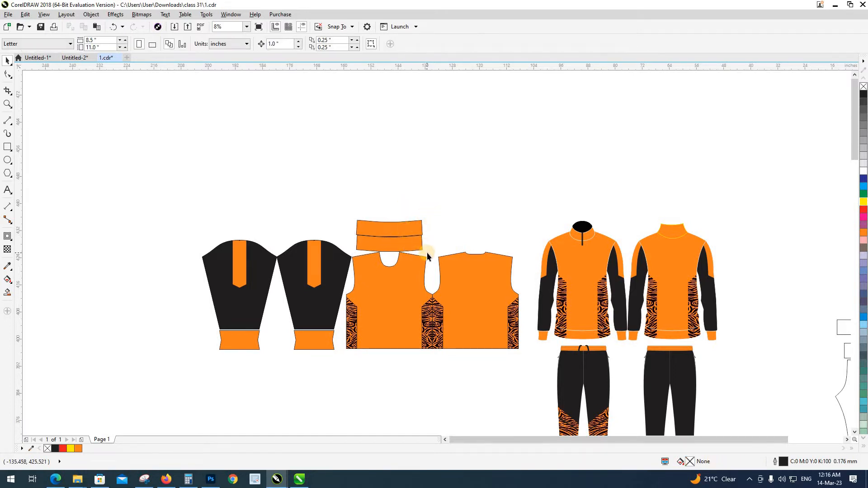
drag(427, 252, 389, 227)
click(439, 239)
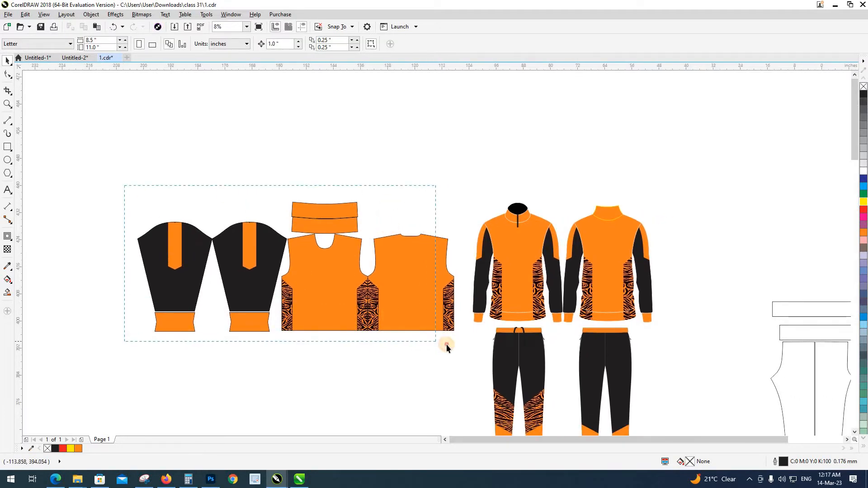
mouse_move(447, 344)
mouse_down()
mouse_move(459, 349)
mouse_move(90, 180)
mouse_move(97, 174)
mouse_move(457, 352)
mouse_up()
click(439, 358)
drag(428, 267, 427, 269)
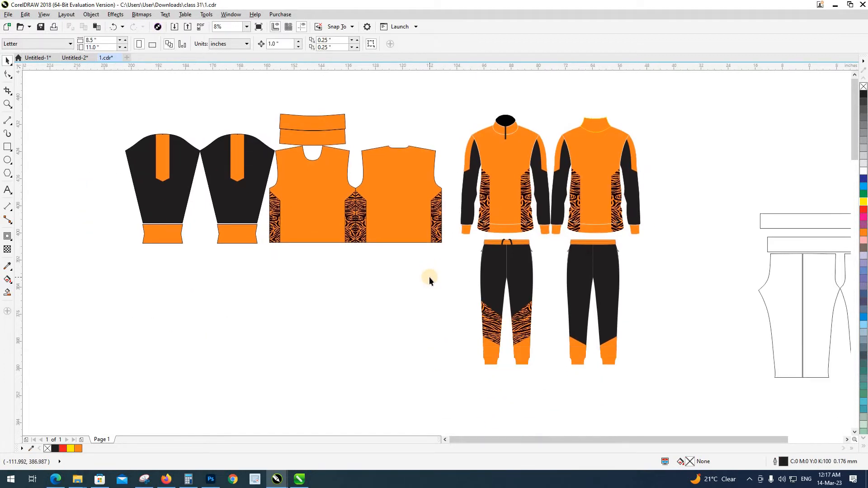
Move the shorter blank band piece beneath the front body and fill it with the design's orange.
drag(482, 292, 412, 293)
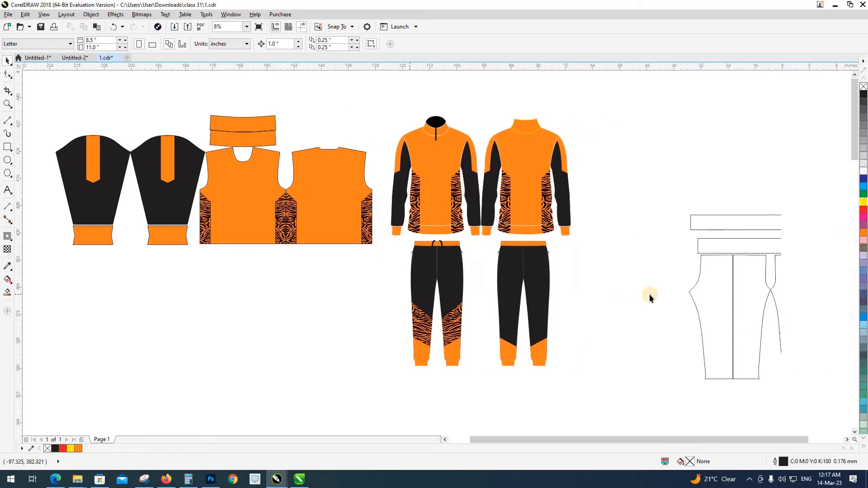
drag(704, 226, 227, 252)
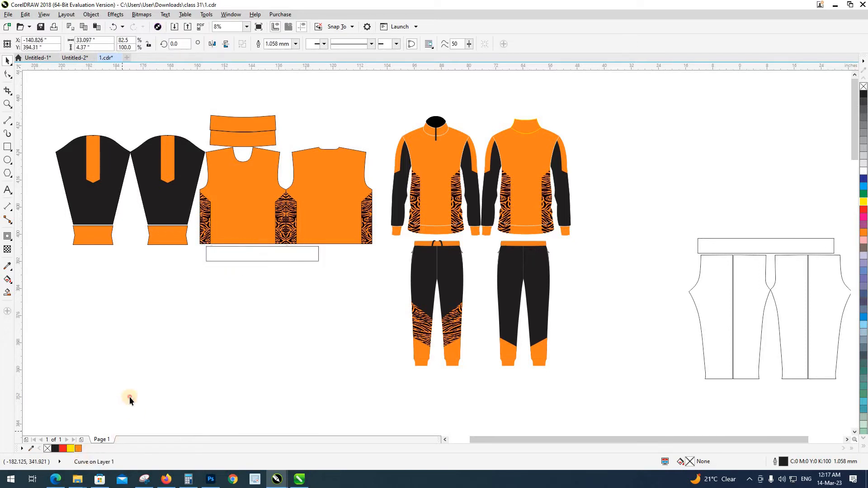
drag(129, 397, 263, 254)
click(262, 353)
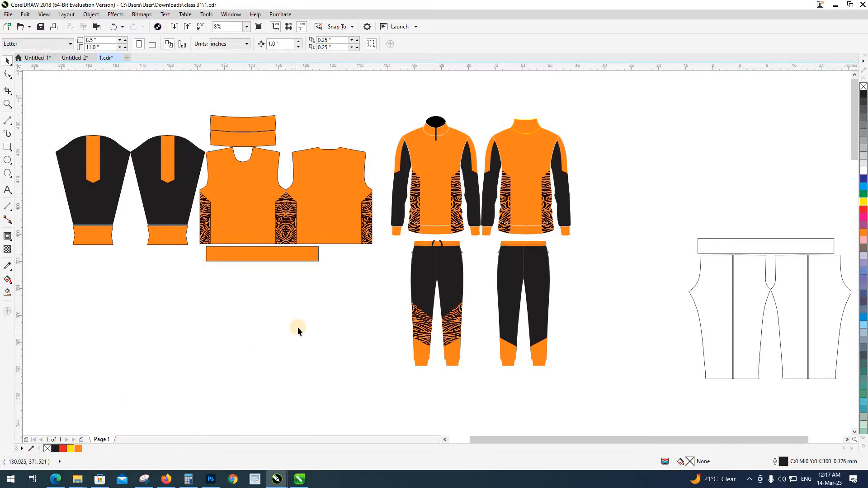
Move the orange hem band farther down, away from the bottom edge of the body pieces.
scroll(408, 229, up, 3)
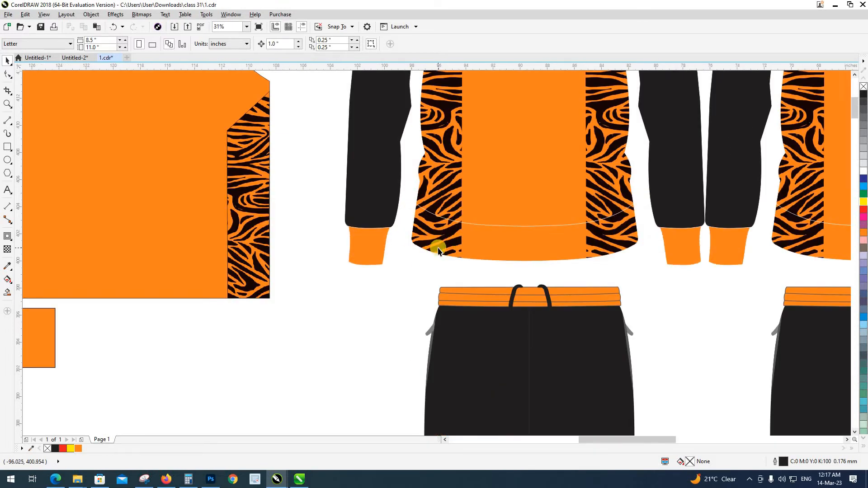
scroll(438, 250, down, 2)
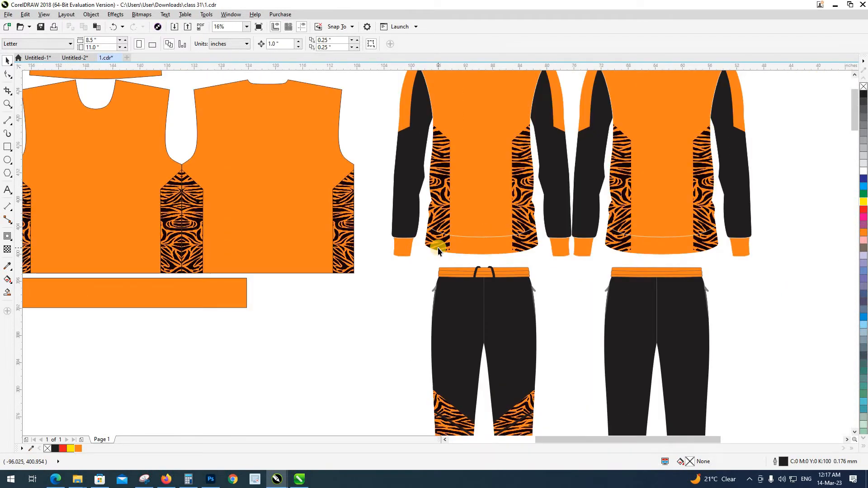
scroll(438, 248, down, 2)
scroll(357, 293, left, 2)
click(351, 295)
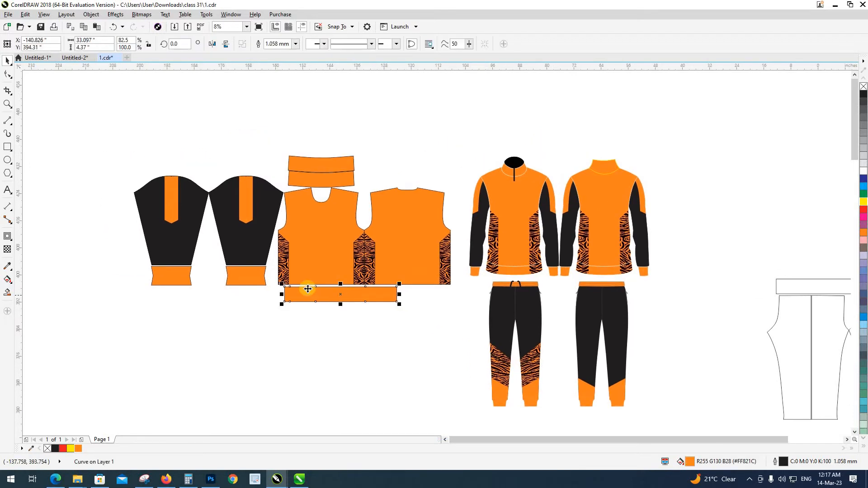
scroll(306, 286, up, 2)
click(292, 306)
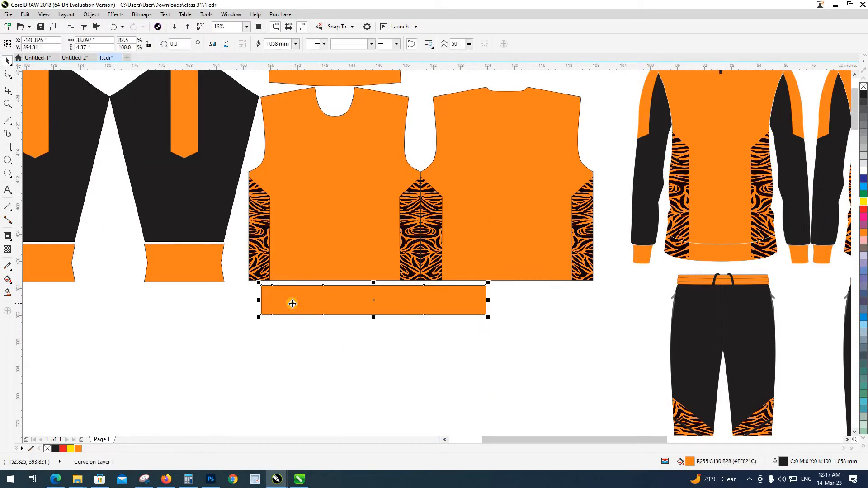
click(305, 255)
drag(337, 300, 338, 384)
Shift the front body piece about 0.38 inches toward the sleeves, leaving a gap between it and the back piece.
click(261, 272)
scroll(261, 271, up, 2)
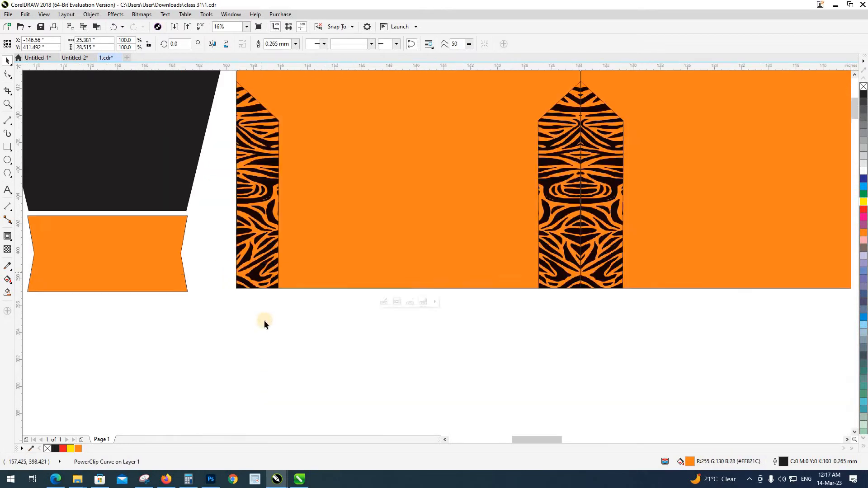
scroll(217, 270, down, 2)
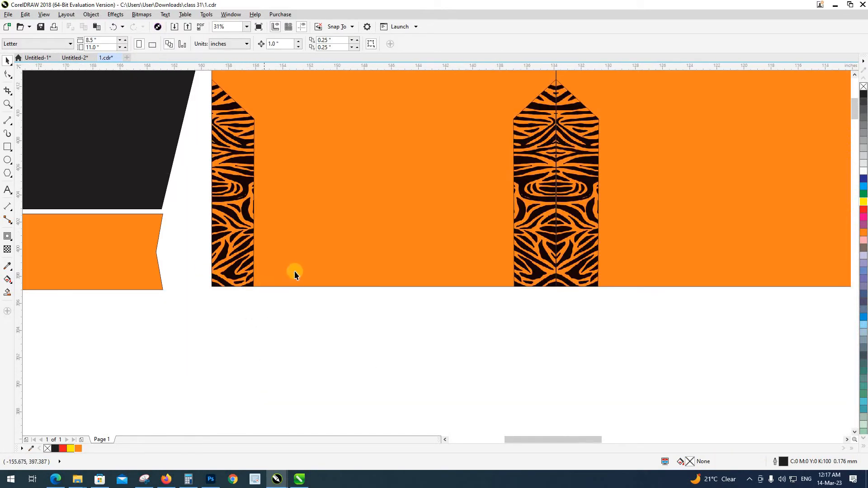
drag(261, 272, 256, 272)
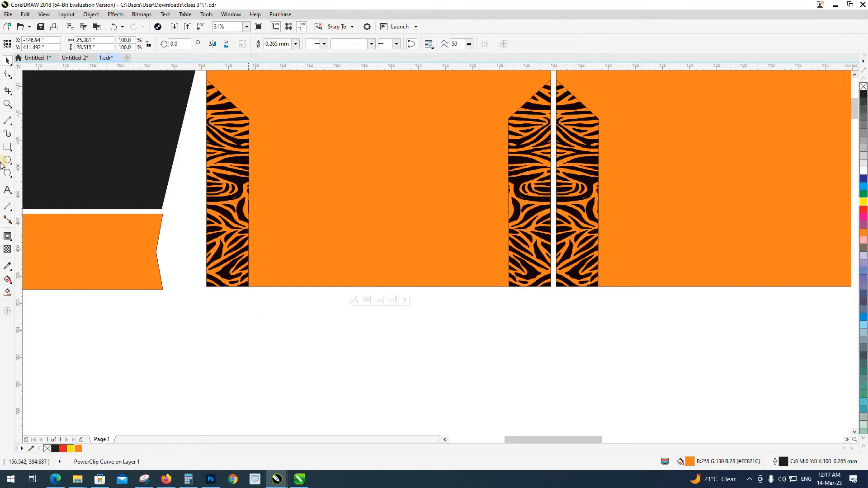
Draw a straight line about 25.38 inches long along the front body's bottom edge, from corner to corner.
key(Escape)
click(11, 124)
click(156, 282)
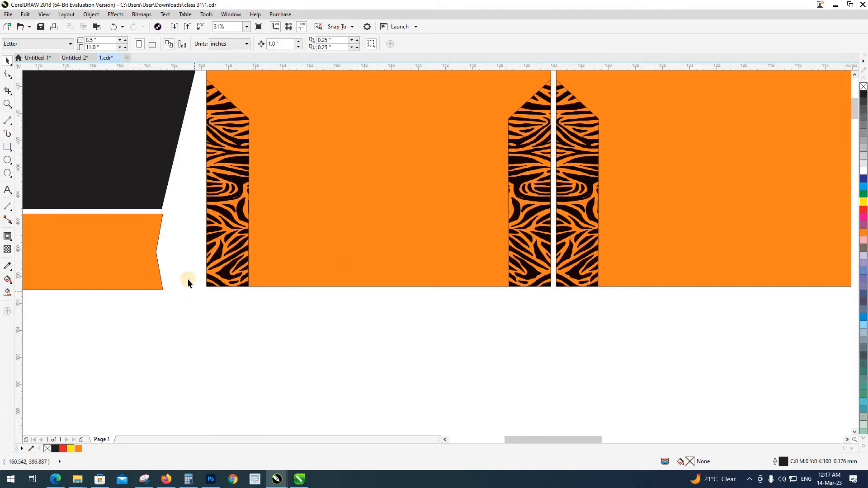
click(8, 121)
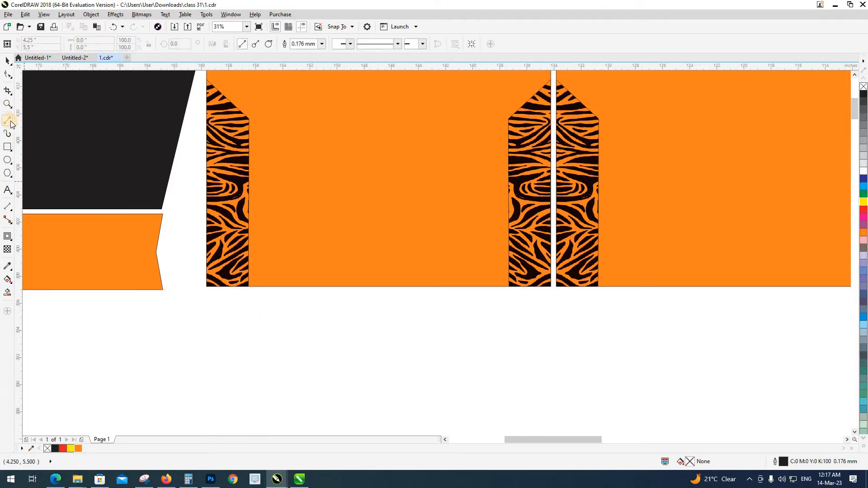
drag(511, 354, 554, 287)
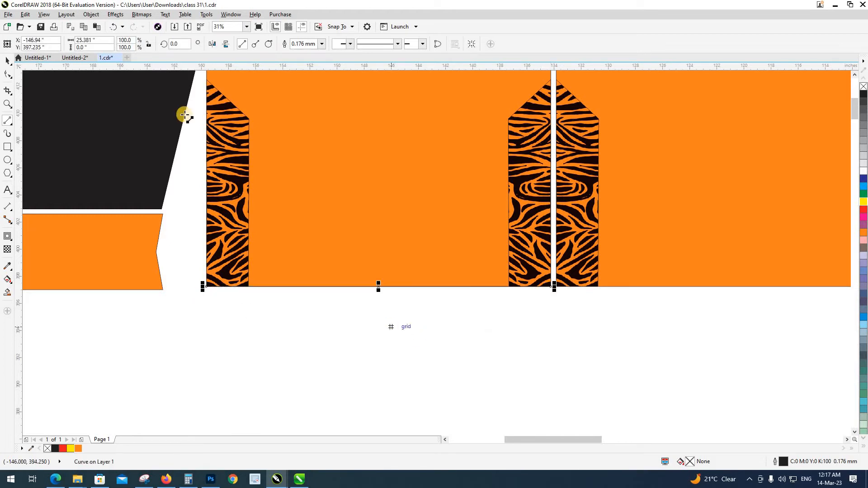
Switch to Calculator and multiply the front body's bottom width, 25.38, by 2.
click(191, 480)
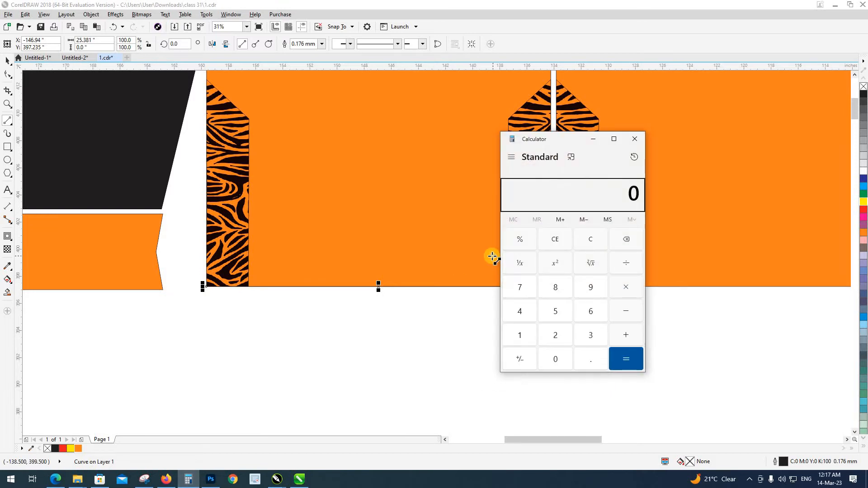
text(25.38*2)
key(Return)
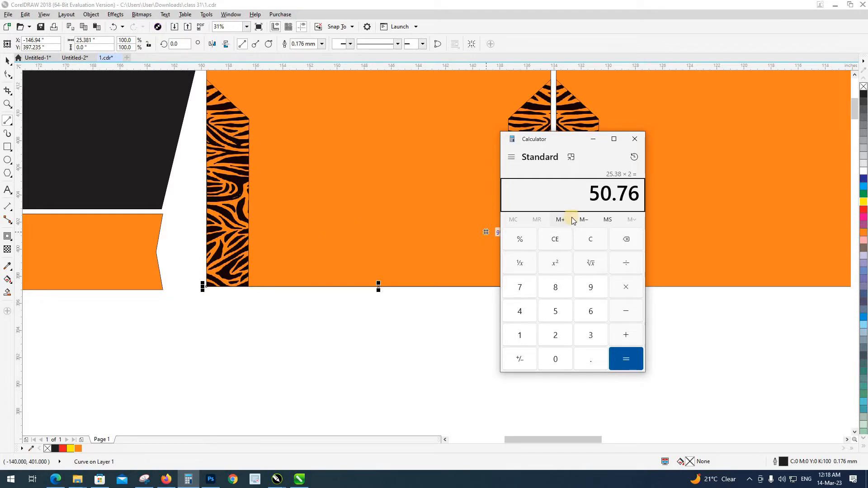
Subtract 2 from the doubled front body width in Calculator and return to the pattern drawing.
text(2)
key(Return)
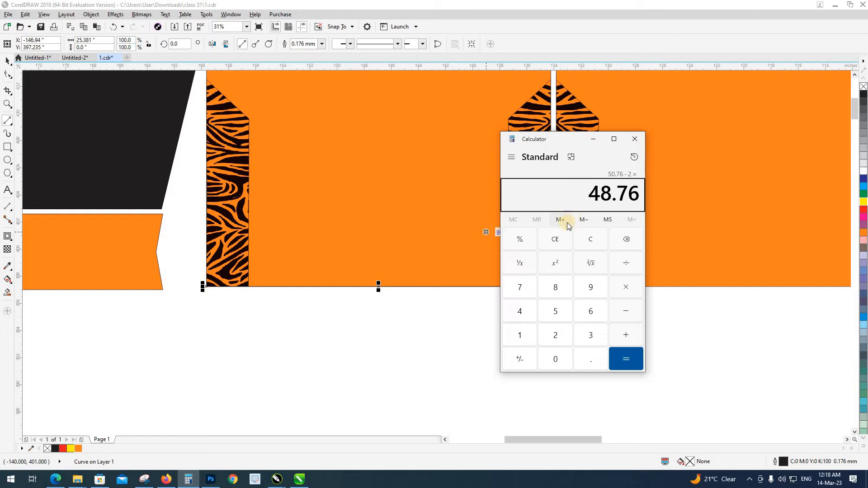
click(561, 4)
scroll(219, 212, down, 1)
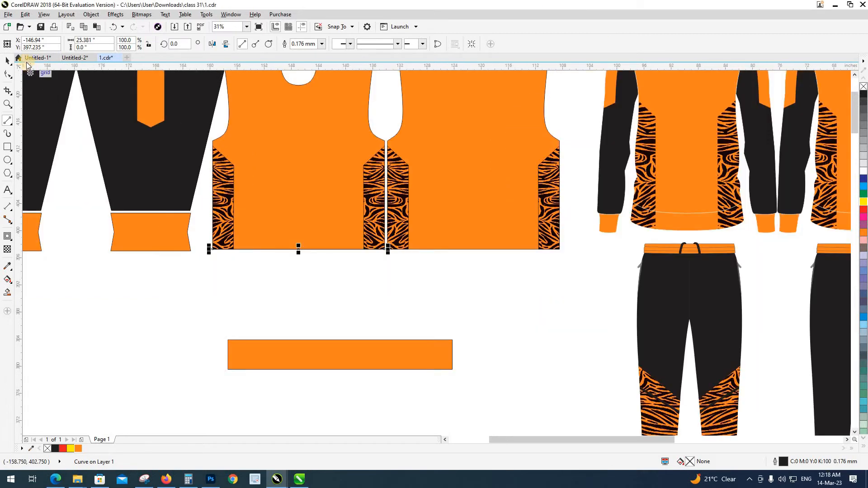
Move the orange hem band up beneath the body pieces and set its width to 48 inches.
click(8, 61)
drag(254, 351, 257, 284)
click(101, 41)
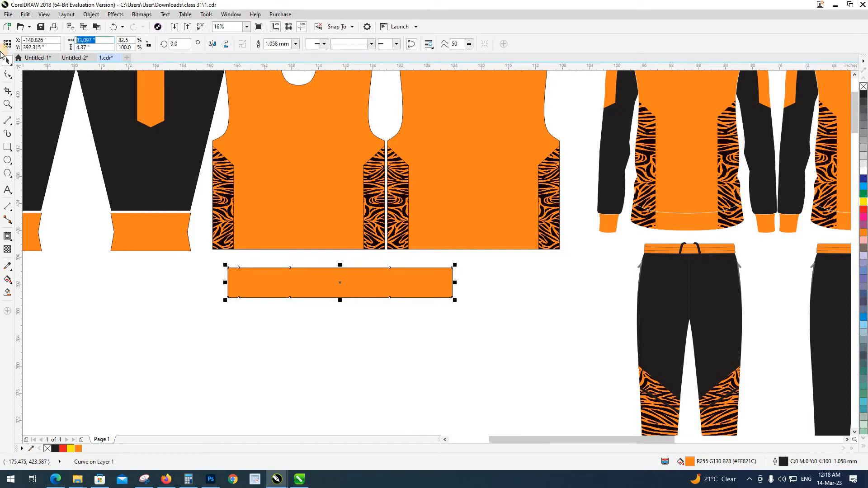
text(48)
key(Return)
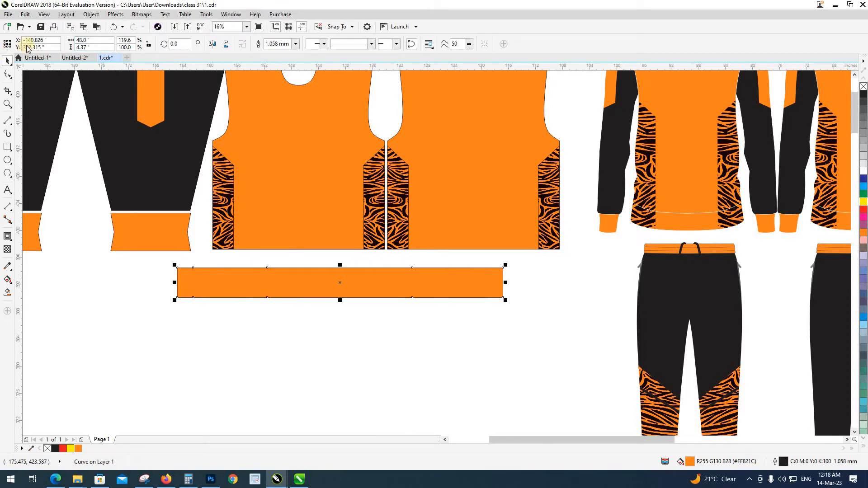
Snap the hem band's upper outer corner to the front body's bottom corner beside the sleeves.
drag(277, 285, 314, 272)
key(Escape)
scroll(326, 285, down, 3)
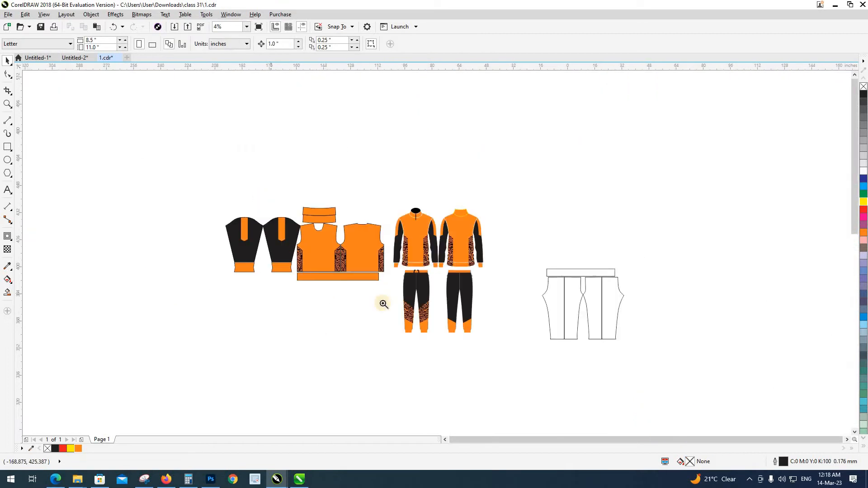
scroll(379, 294, up, 2)
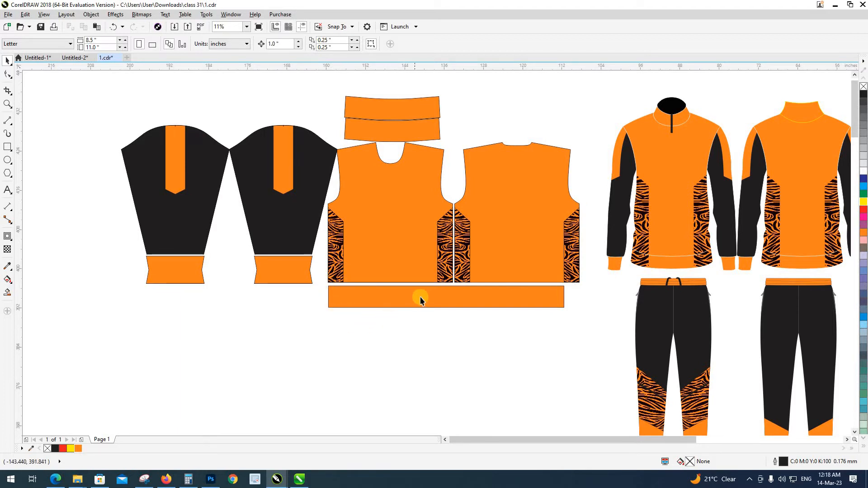
click(348, 298)
scroll(330, 288, up, 3)
drag(319, 281, 316, 256)
scroll(330, 283, up, 3)
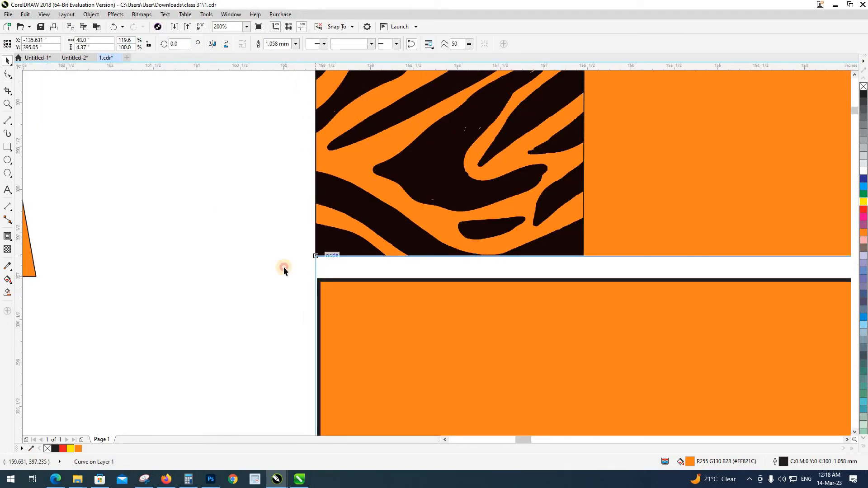
scroll(281, 267, down, 3)
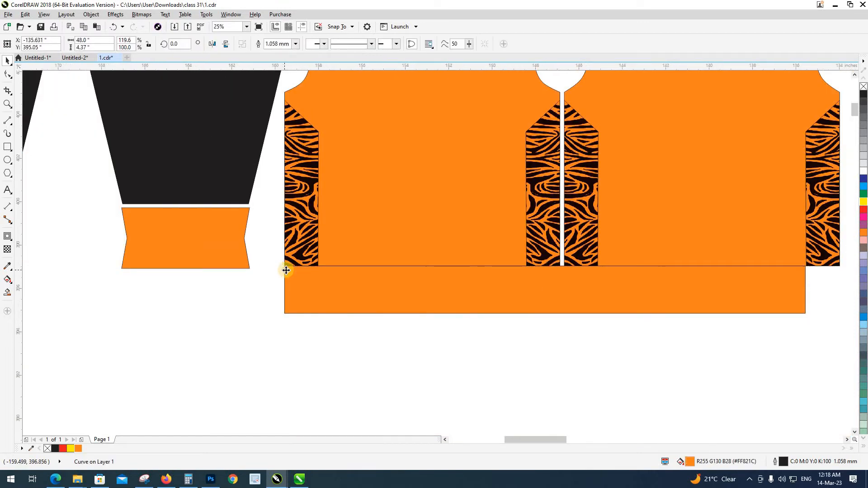
Set the nudge distance to 1 cm and shift the hem band that far past the front body's outer edge.
scroll(285, 269, up, 3)
text(1cm)
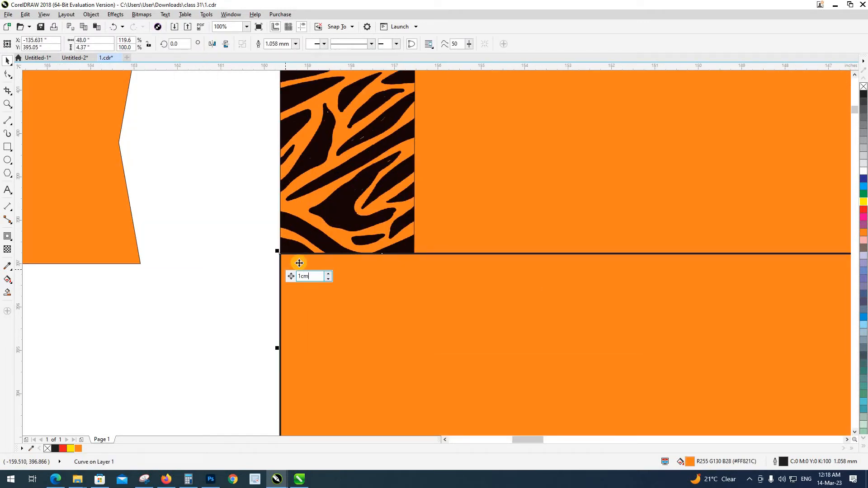
key(Return)
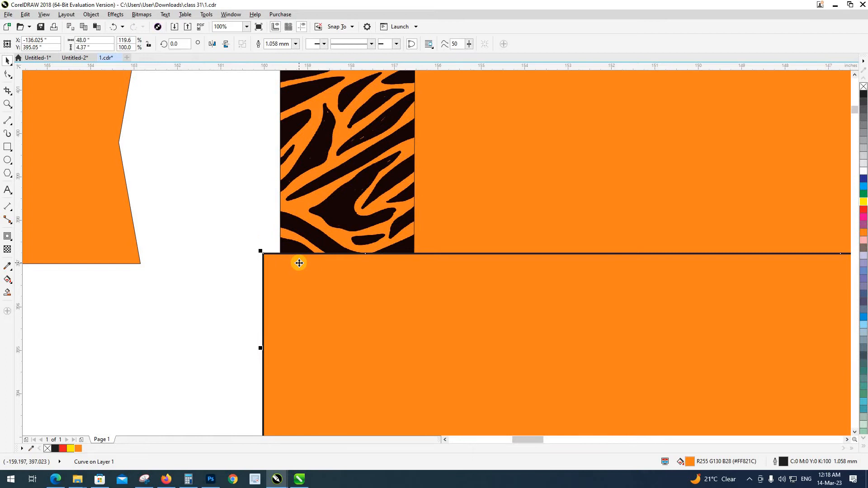
scroll(302, 291, down, 3)
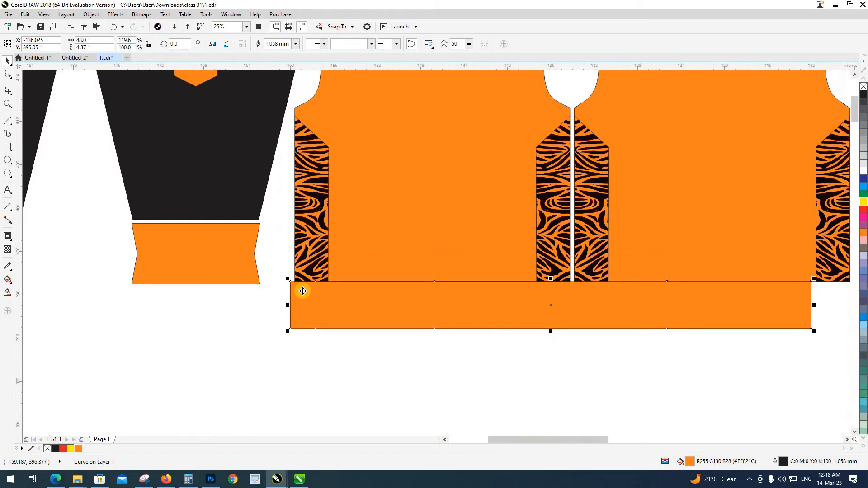
Paste a copy of the front body's tiger-stripe side panels and align its bottom with the hem band's lower edge.
click(285, 305)
ctrl+click(307, 273)
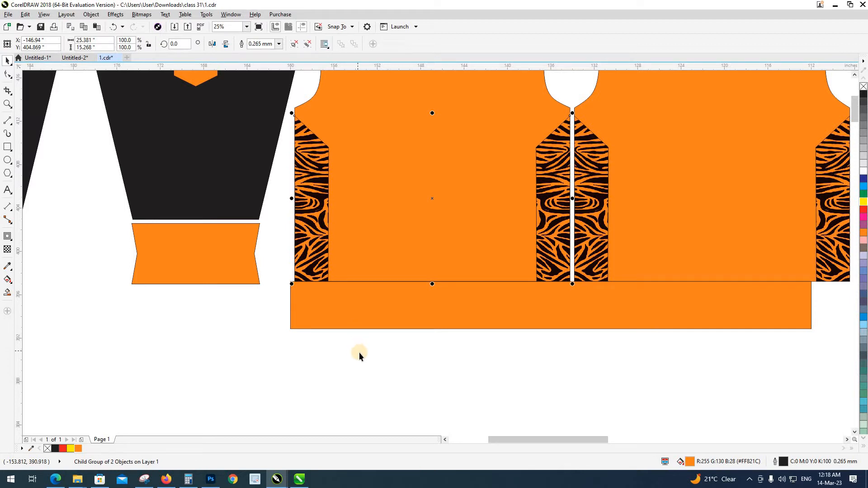
key(ctrl+v)
click(360, 354)
click(314, 275)
shift+click(345, 327)
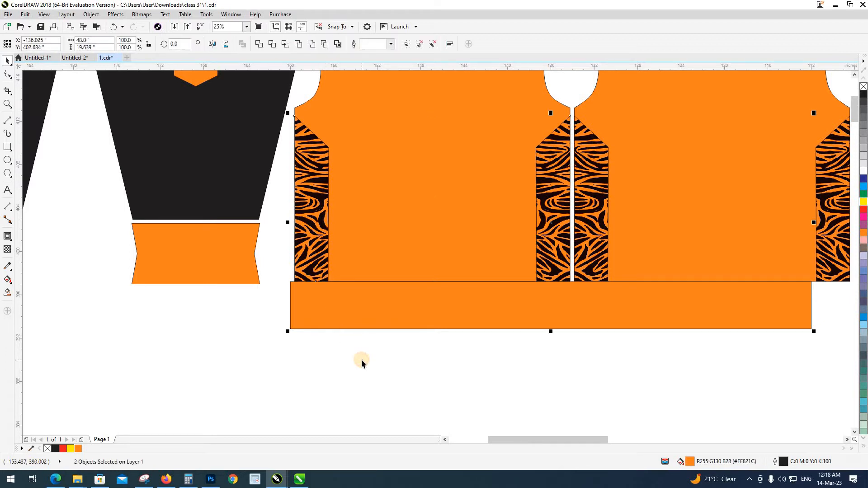
key(b)
click(362, 360)
click(319, 311)
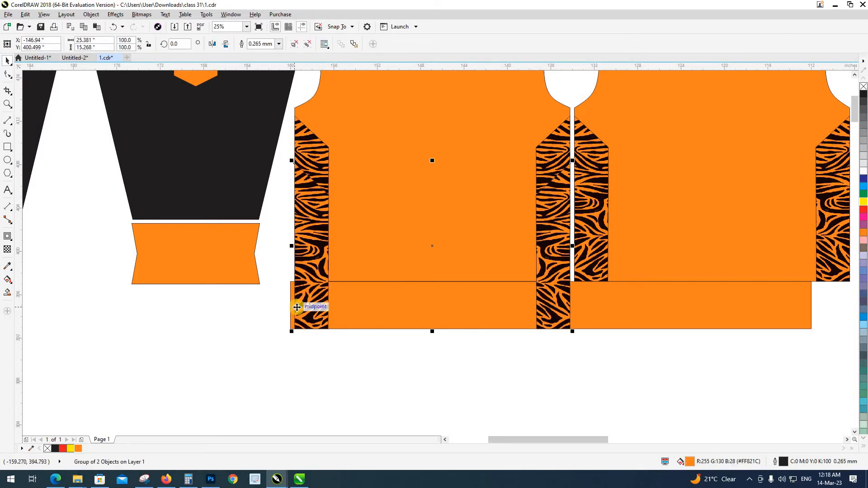
scroll(297, 308, up, 2)
scroll(284, 302, down, 2)
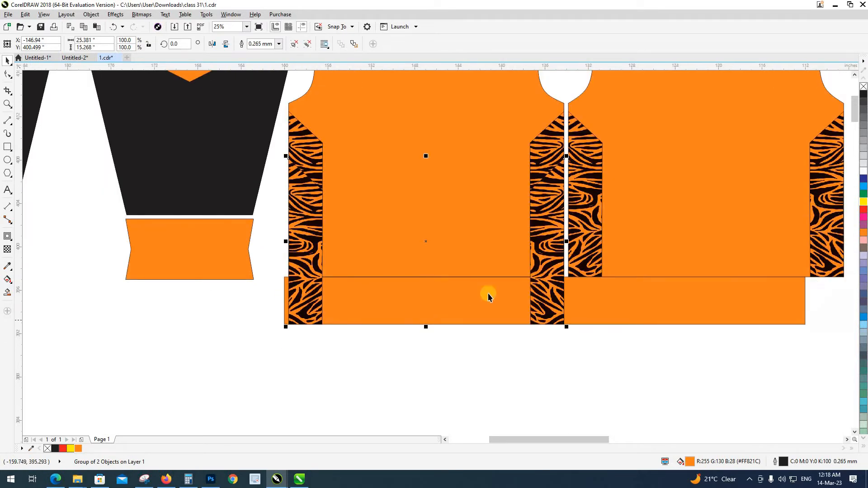
Ungroup the copied side panels and extract the tiger-stripe bitmap from the panel nearest the sleeves.
scroll(533, 295, down, 2)
drag(529, 341, 479, 346)
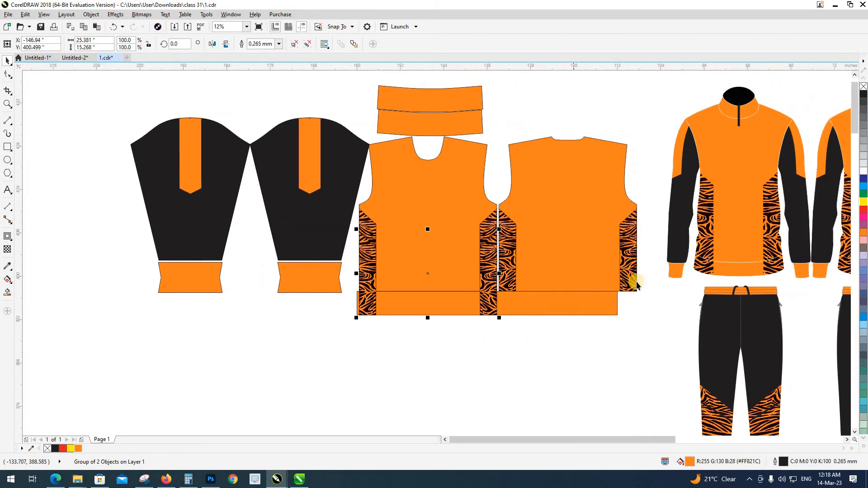
click(582, 339)
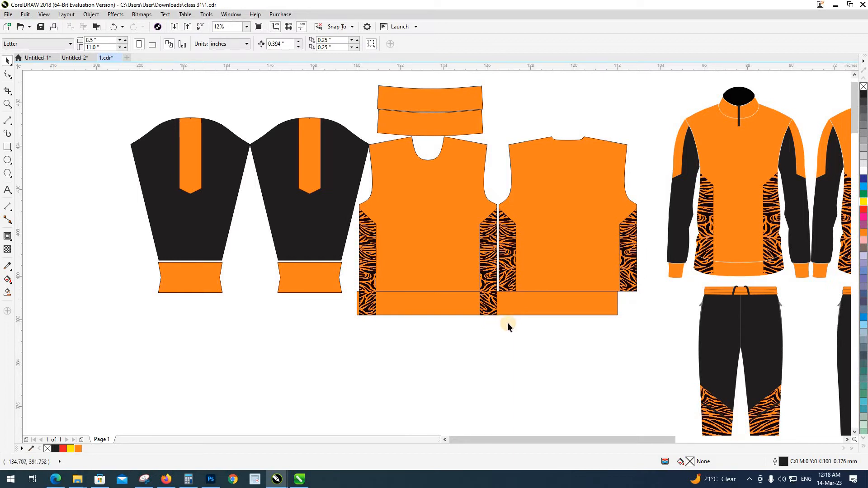
drag(532, 342, 497, 340)
key(F2)
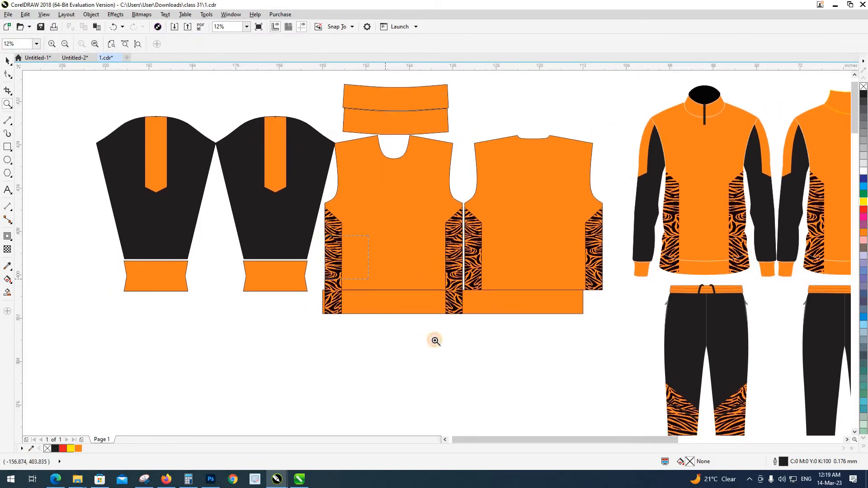
scroll(357, 301, up, 4)
click(339, 294)
scroll(297, 280, down, 2)
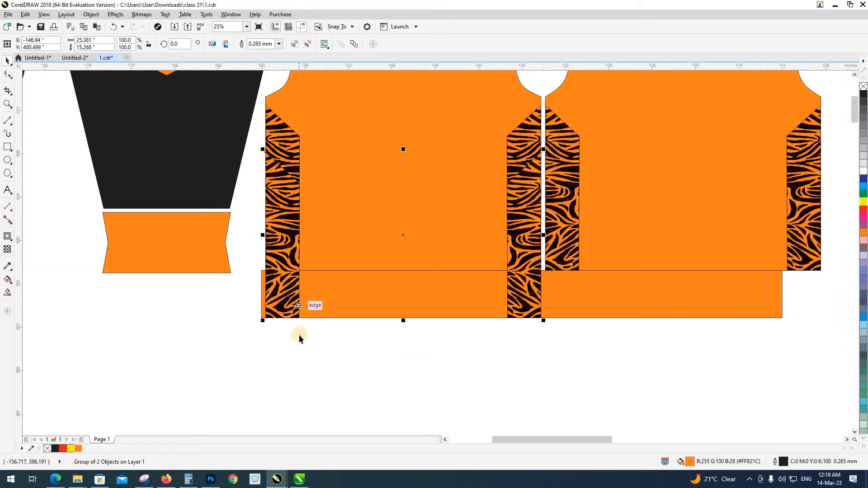
key(ctrl+u)
click(271, 307)
key(Escape)
click(284, 315)
click(284, 332)
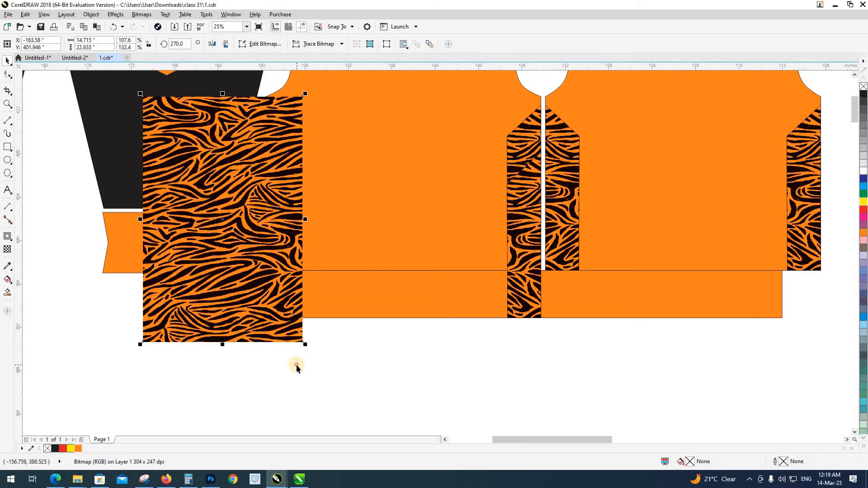
Show the drawing in wireframe around the extracted bitmap and the end of the hem band.
click(297, 365)
key(shift+F9)
scroll(306, 333, up, 1)
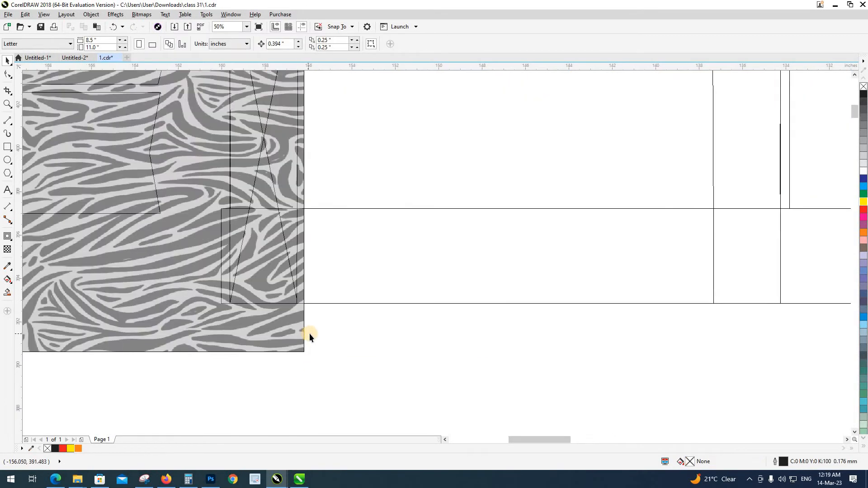
click(171, 331)
drag(170, 332, 153, 331)
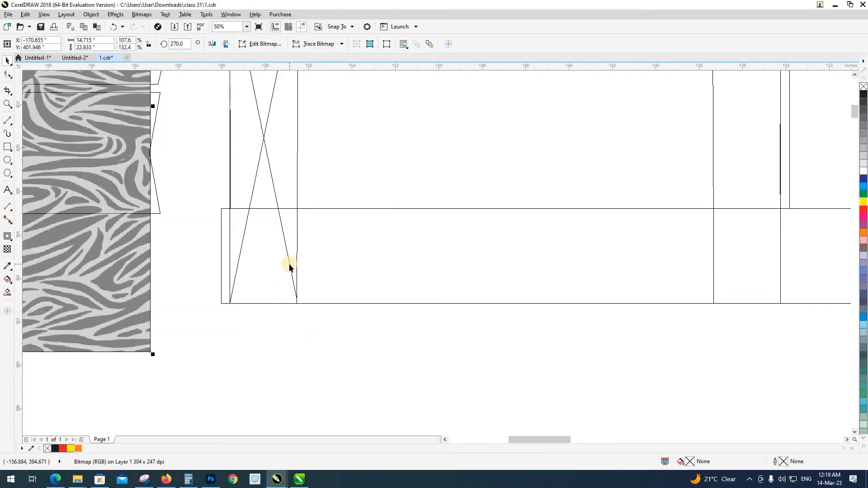
click(290, 264)
click(290, 337)
key(ctrl+z)
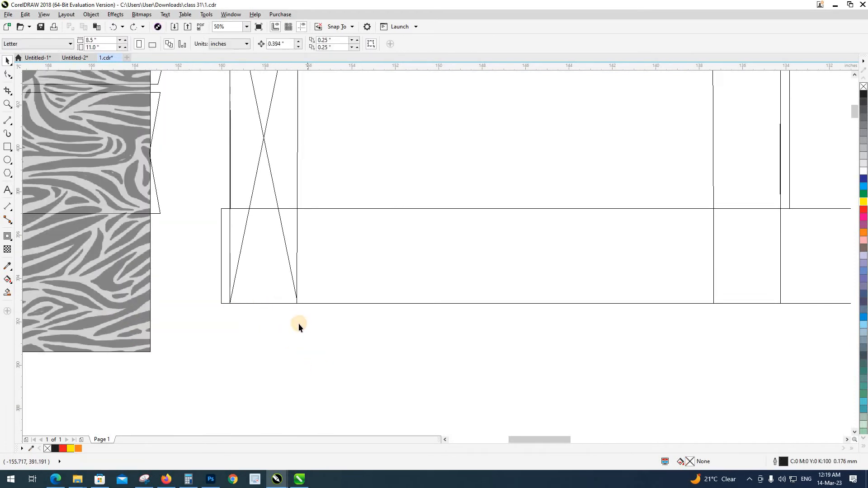
key(ctrl+z)
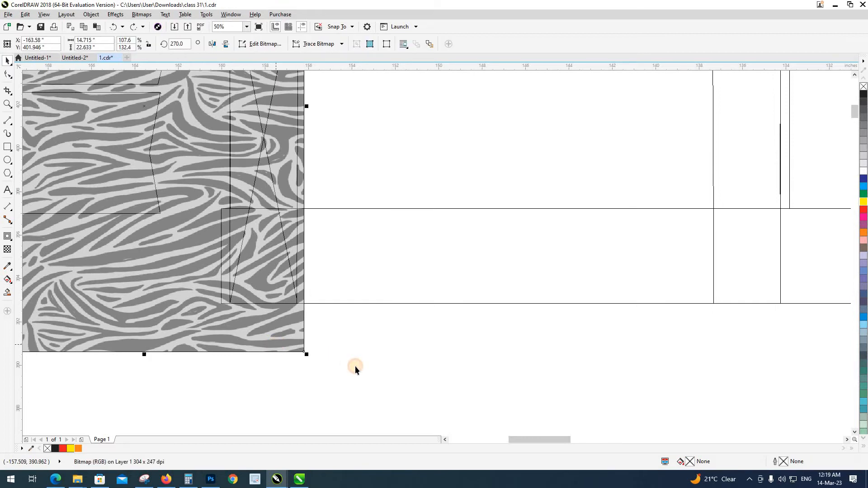
Send the tiger bitmap to the back, align its right edge with the empty panel frame, and restore the full-colour view.
key(shift+Page_Down)
scroll(288, 256, up, 2)
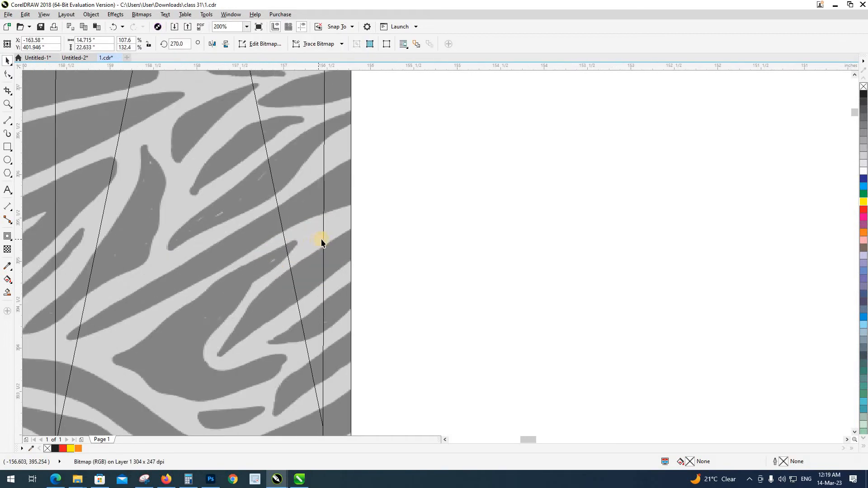
shift+click(310, 281)
key(r)
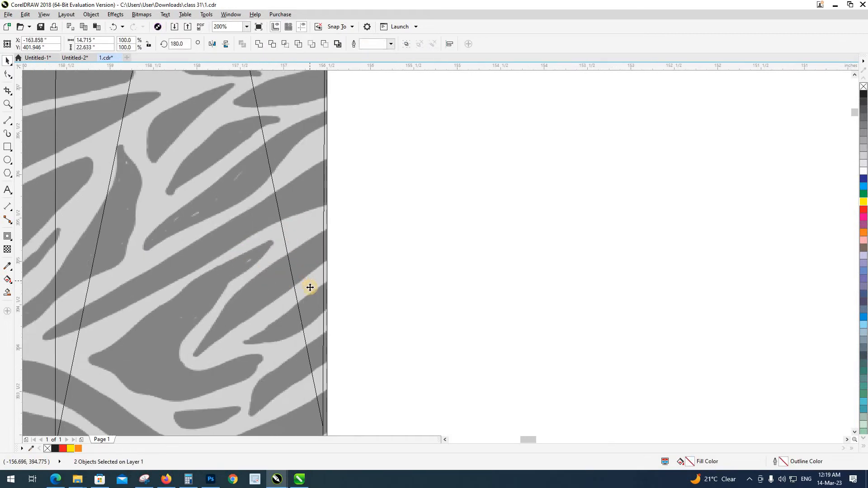
scroll(310, 287, down, 2)
click(330, 365)
key(shift+F9)
scroll(327, 362, down, 1)
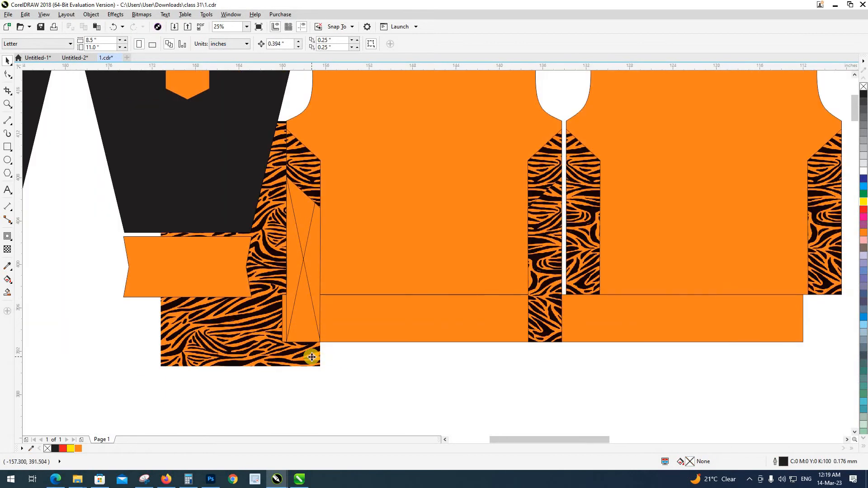
PowerClip the tiger bitmap into the orange hem band and delete the empty panel frame left over the front body.
click(311, 355)
key(ctrl+1)
click(328, 339)
click(336, 367)
click(310, 317)
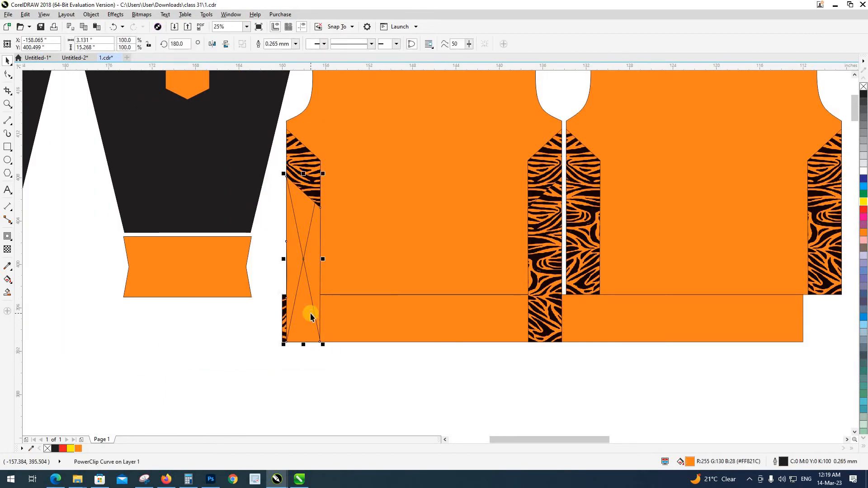
key(Delete)
Pull the hem band down off the body pieces, and undo the move.
drag(298, 310, 304, 363)
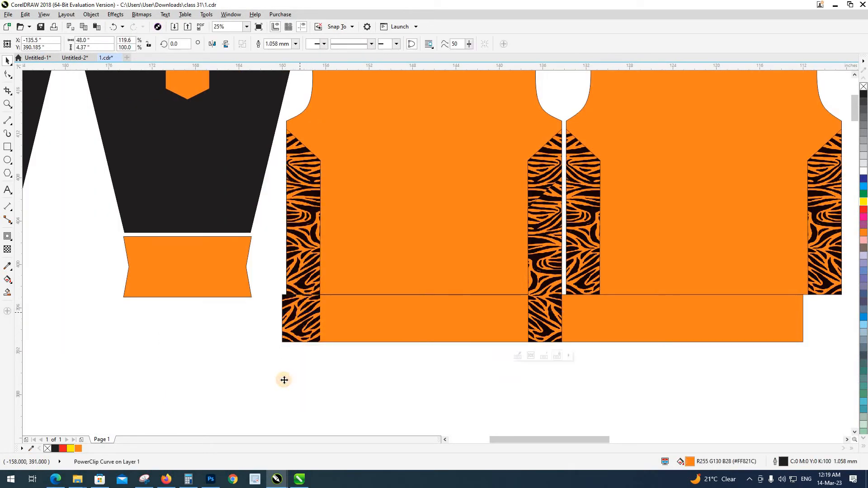
key(ctrl+z)
click(364, 376)
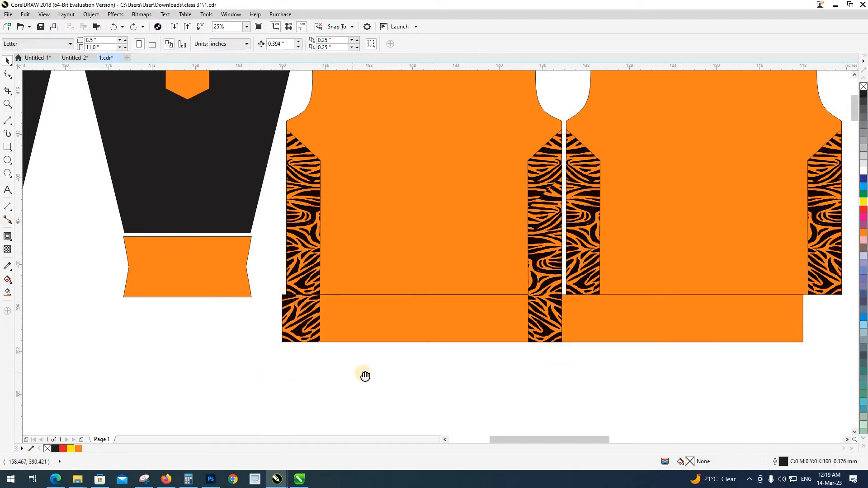
PowerClip the remaining copied tiger panel, at the seam between front and back bodies, into the hem band.
scroll(445, 318, right, 3)
click(446, 318)
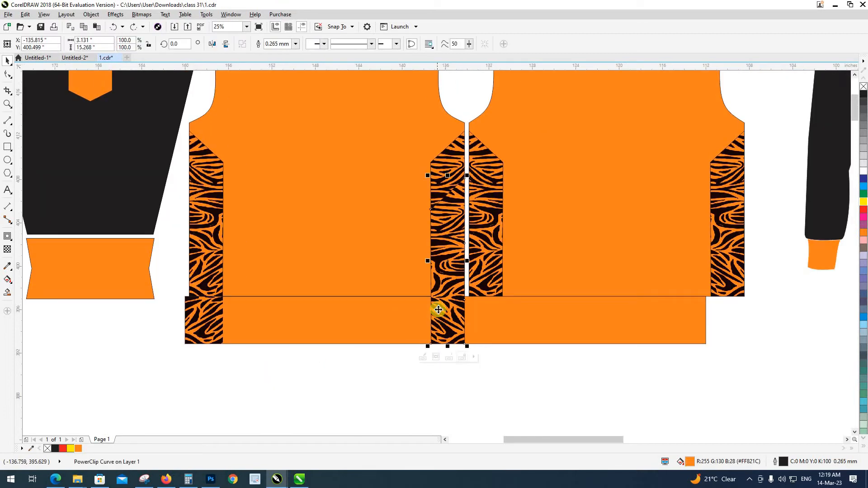
mouse_move(439, 311)
mouse_down()
mouse_move(446, 365)
mouse_move(437, 298)
mouse_up()
scroll(438, 301, up, 3)
scroll(434, 312, down, 3)
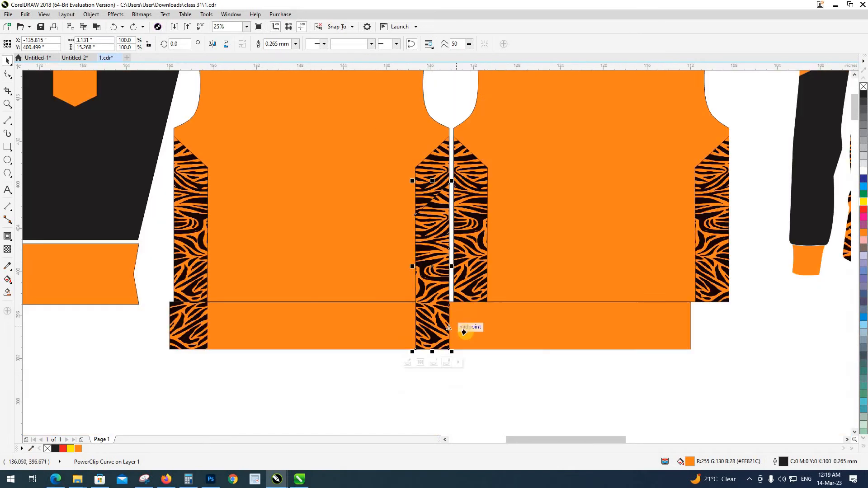
click(464, 333)
click(373, 375)
drag(383, 365, 325, 373)
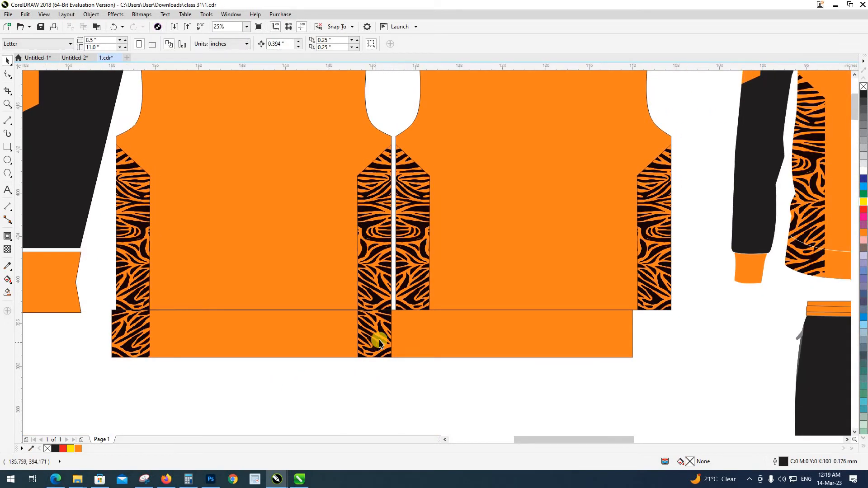
Cut the tiger panel at the front-back seam out of the hem band and paste it as an unclipped object.
scroll(368, 333, right, 5)
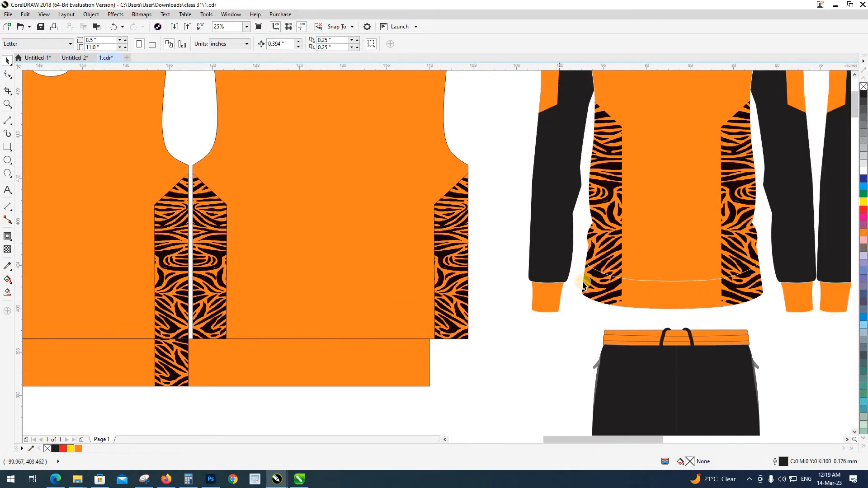
drag(161, 312, 240, 278)
ctrl+click(237, 313)
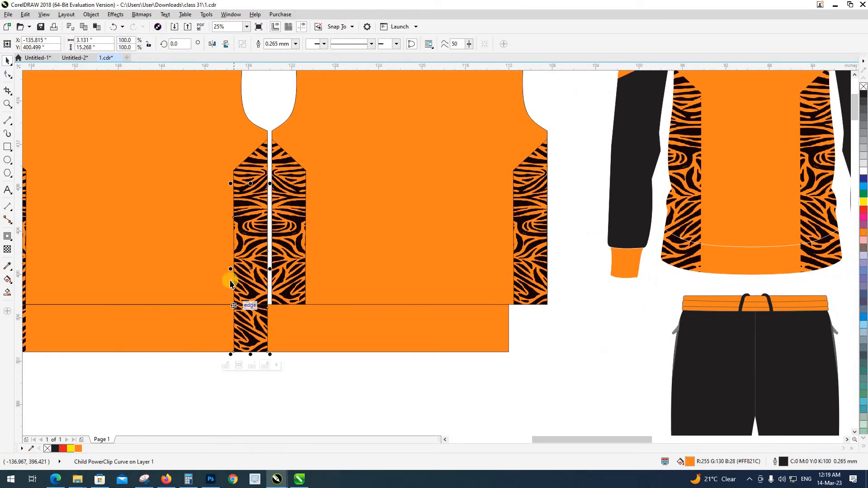
key(ctrl+x)
key(ctrl+v)
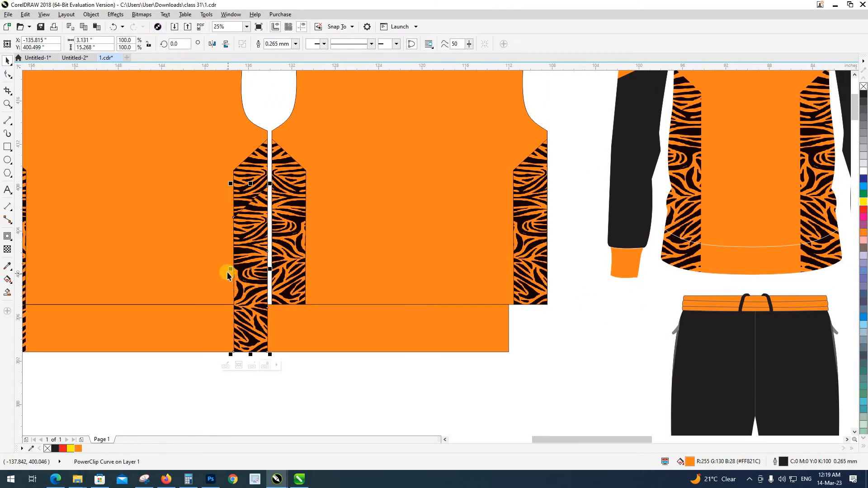
Make a horizontally mirrored copy of the tiger panel beside it, toward the back body, and PowerClip both panels into the hem band.
drag(229, 270, 272, 280)
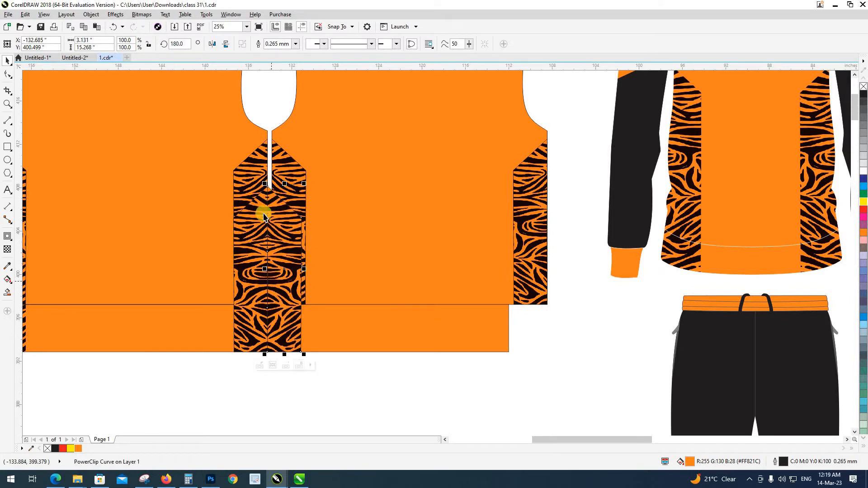
shift+click(277, 335)
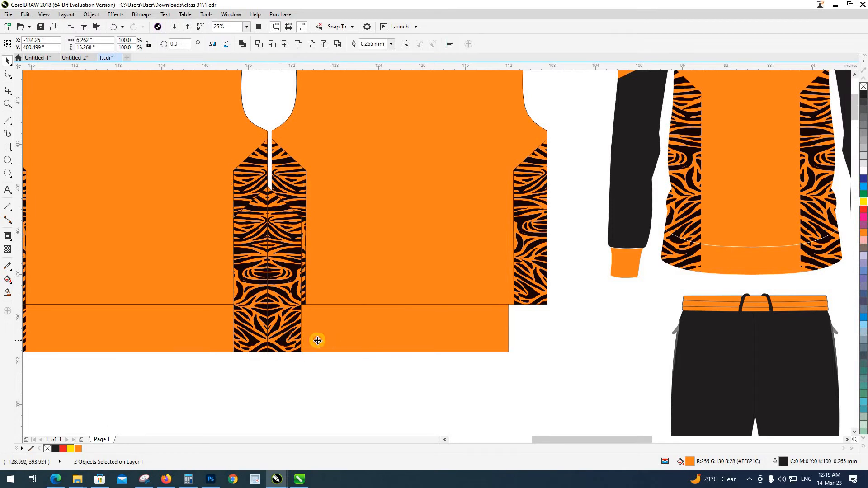
click(318, 341)
scroll(290, 327, down, 1)
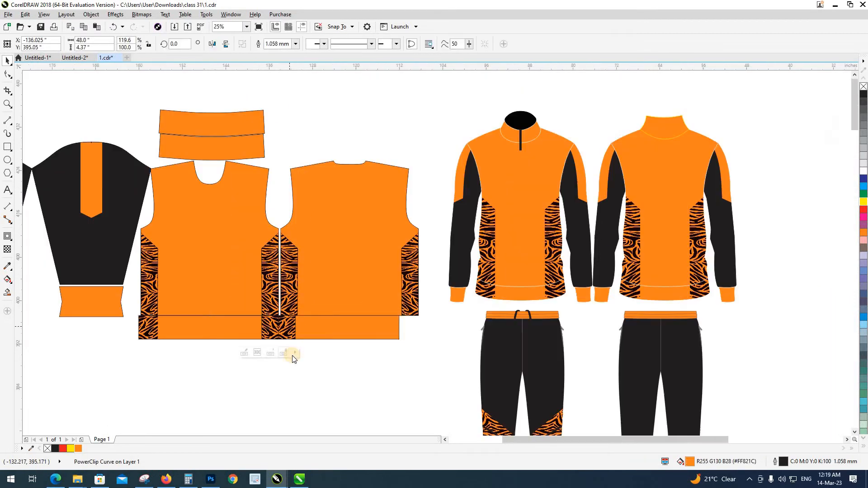
click(338, 350)
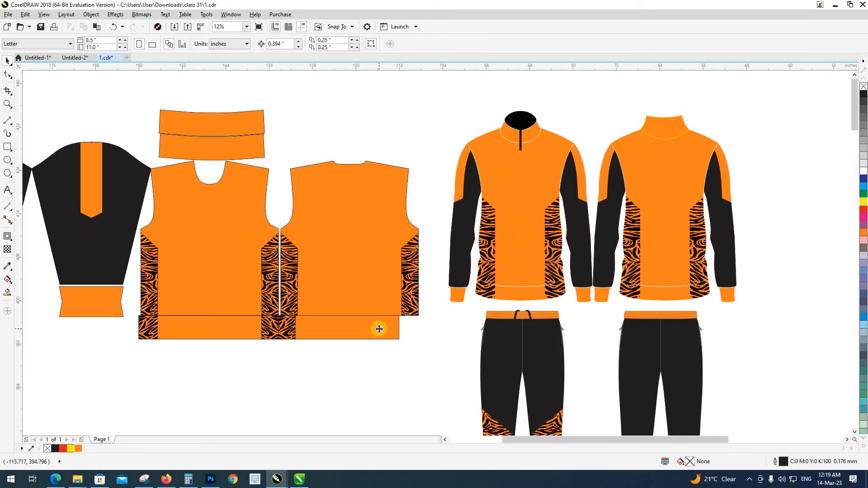
Align the hem band's right edge with the back body and nudge the band slightly to the right.
click(379, 329)
click(391, 358)
scroll(407, 320, up, 1)
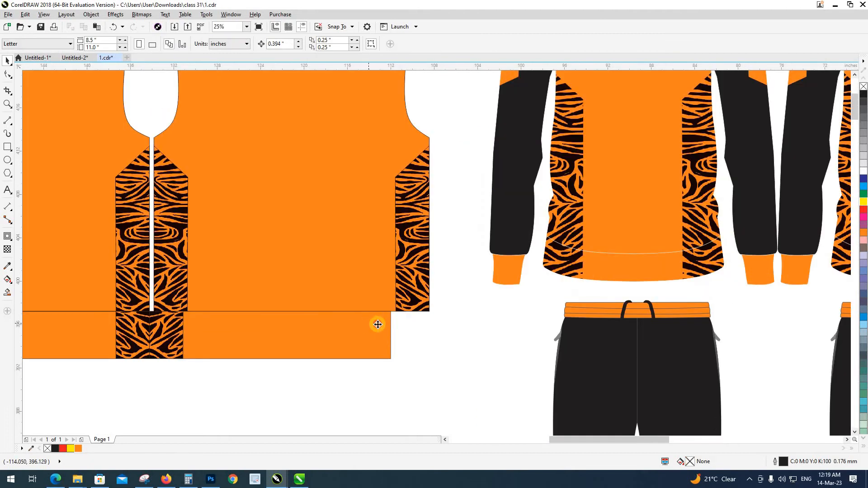
click(384, 325)
click(392, 323)
shift+click(392, 279)
key(r)
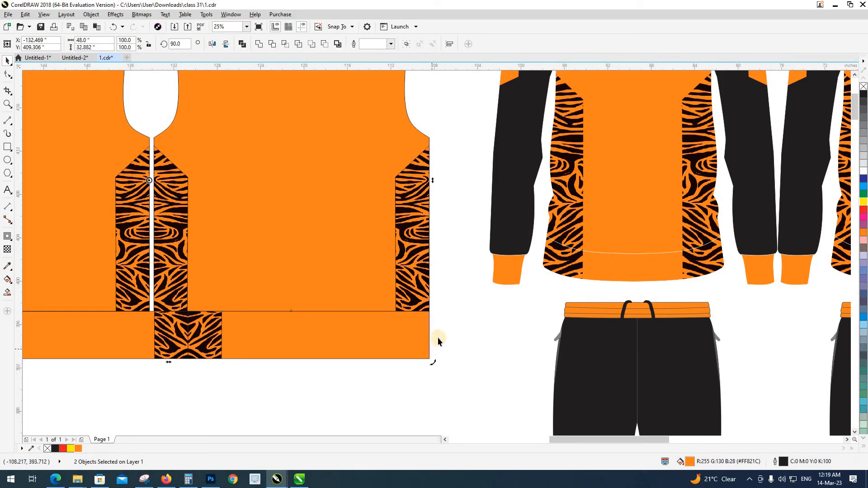
click(439, 334)
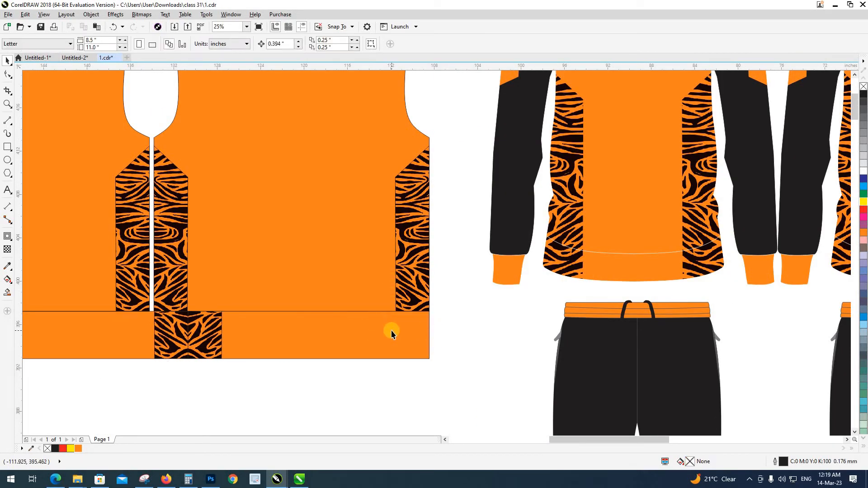
click(416, 326)
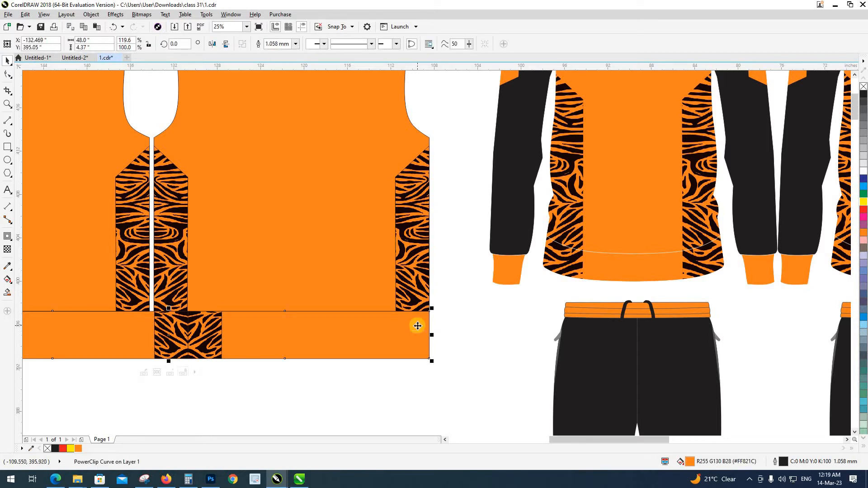
key(Right)
click(452, 345)
Copy the back body's tiger panel group, ungroup it, and bottom-align the right side panel with the hem band.
ctrl+click(411, 305)
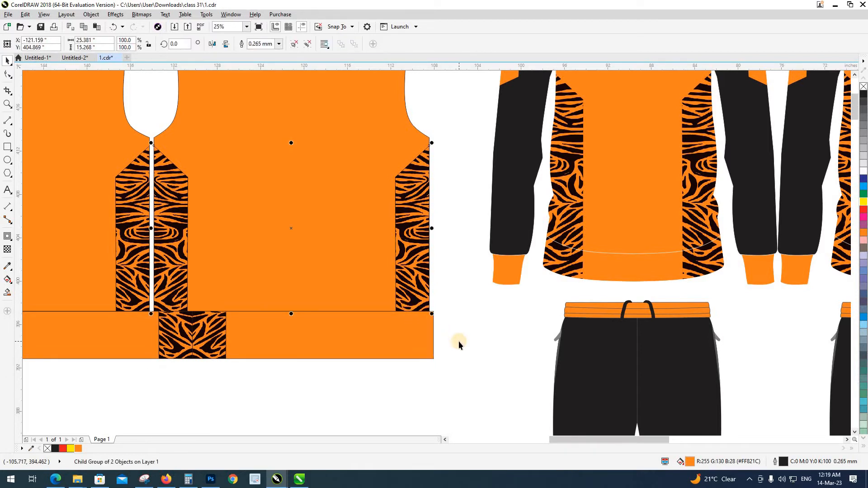
click(414, 305)
key(ctrl+u)
click(420, 293)
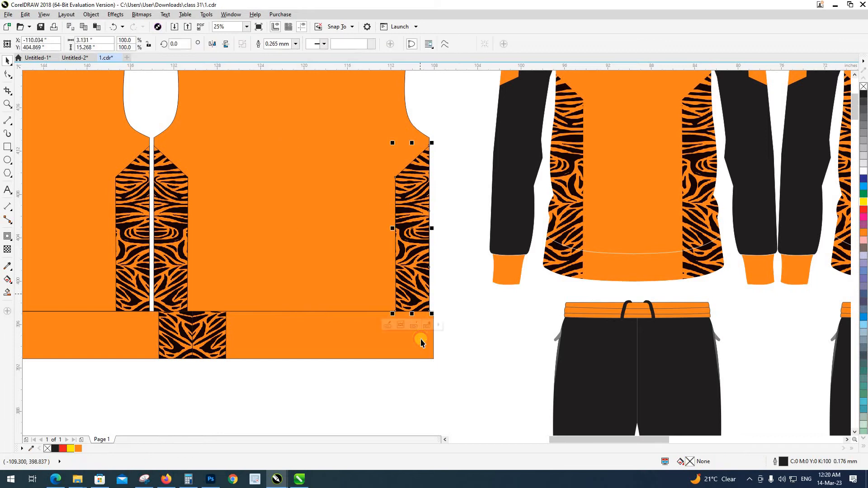
shift+click(421, 339)
key(b)
Extract the tiger bitmap from the copied right side panel and send it to the back.
click(452, 348)
click(418, 335)
click(413, 372)
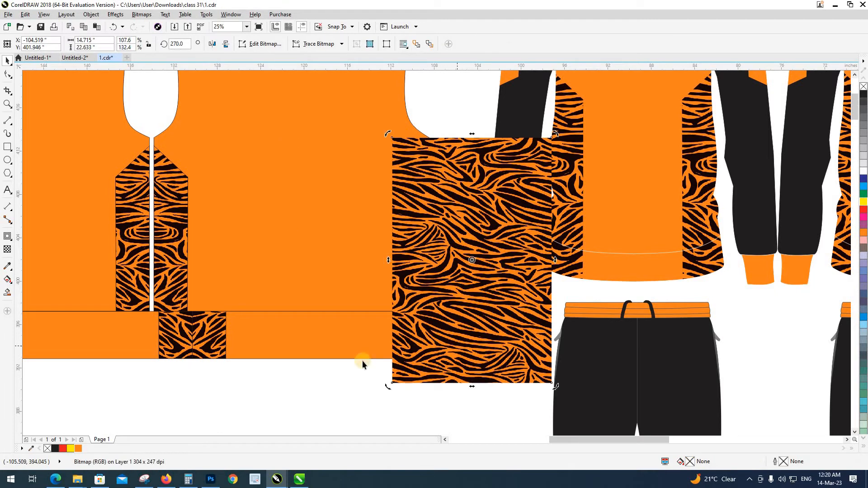
click(362, 361)
click(401, 363)
key(shift+Page_Down)
click(360, 380)
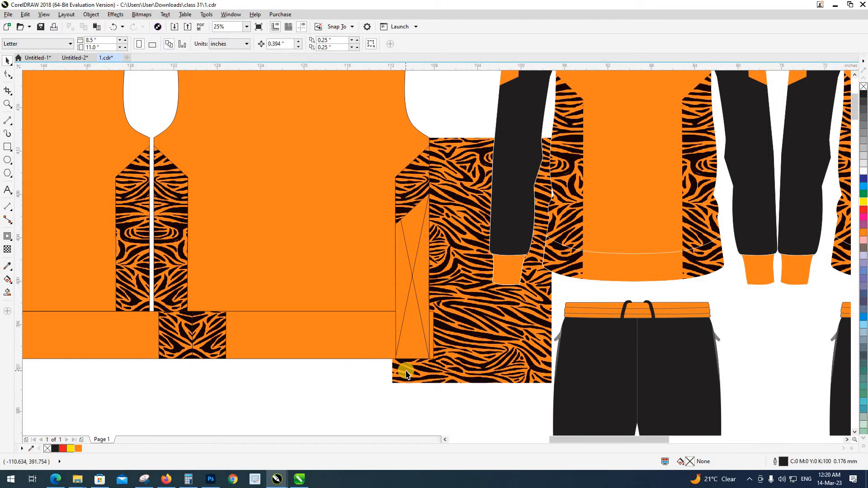
Align the tiger bitmap's left edge with the empty panel frame.
click(406, 374)
shift+click(400, 268)
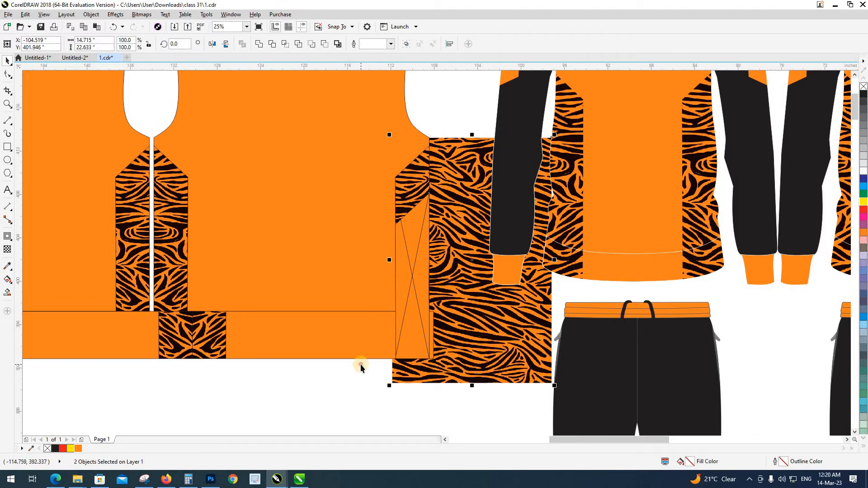
click(393, 375)
click(408, 307)
shift+click(408, 304)
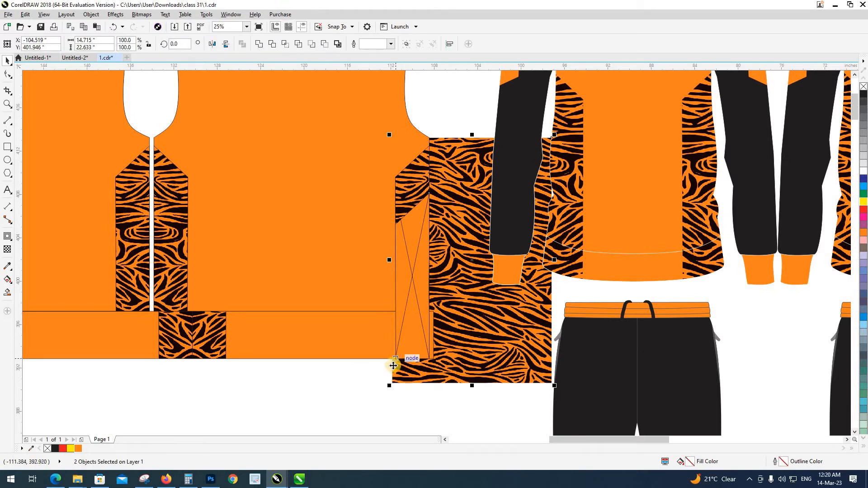
key(l)
PowerClip the tiger bitmap into the right end of the hem band and delete the empty panel frame.
click(364, 387)
click(408, 337)
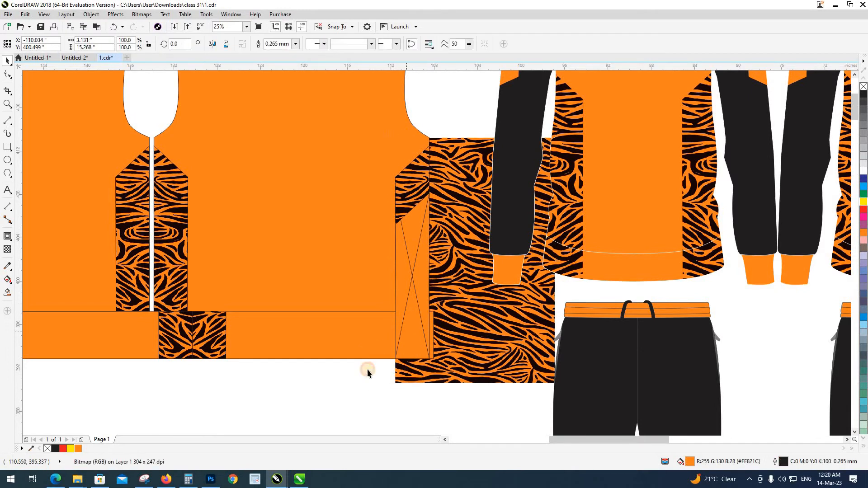
key(Delete)
click(436, 329)
click(430, 329)
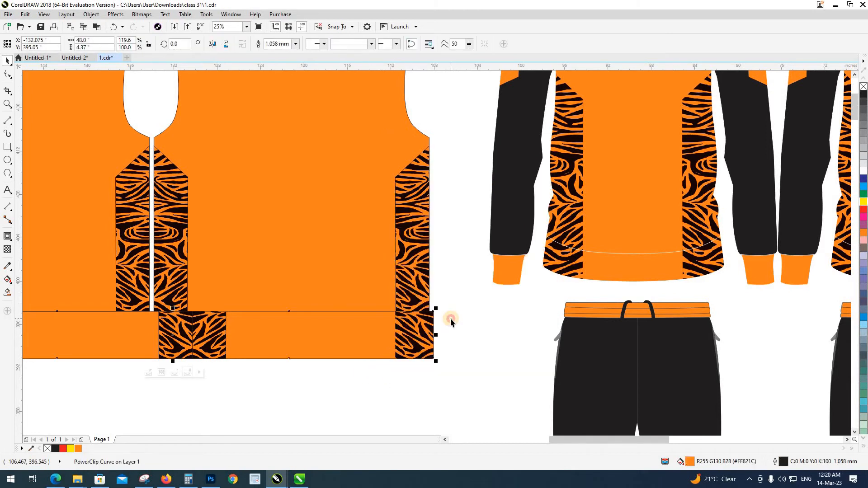
click(450, 319)
Delete the leftover side panel over the back body in wireframe view and restore the full-colour view.
scroll(452, 317, down, 1)
key(shift+F9)
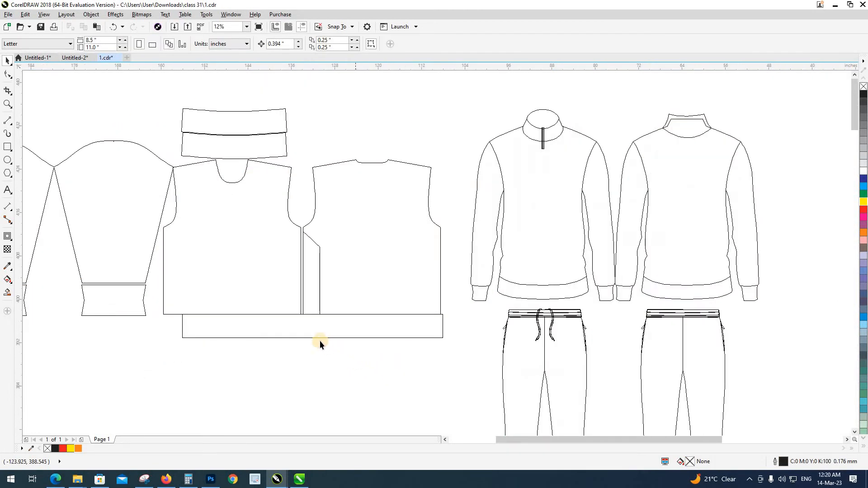
click(319, 290)
key(Delete)
click(347, 367)
key(shift+F9)
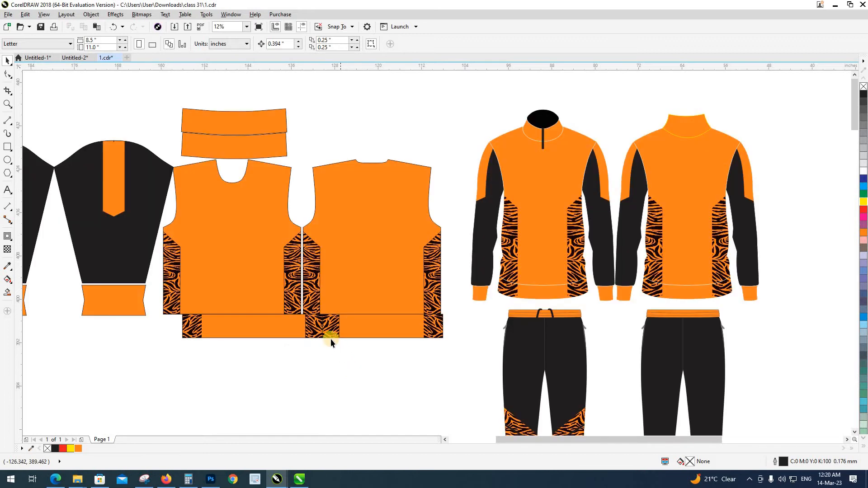
Move the finished hem band down so a small gap separates it from the body pieces.
drag(330, 338, 385, 345)
click(386, 374)
scroll(383, 376, down, 1)
key(z)
drag(245, 216, 536, 383)
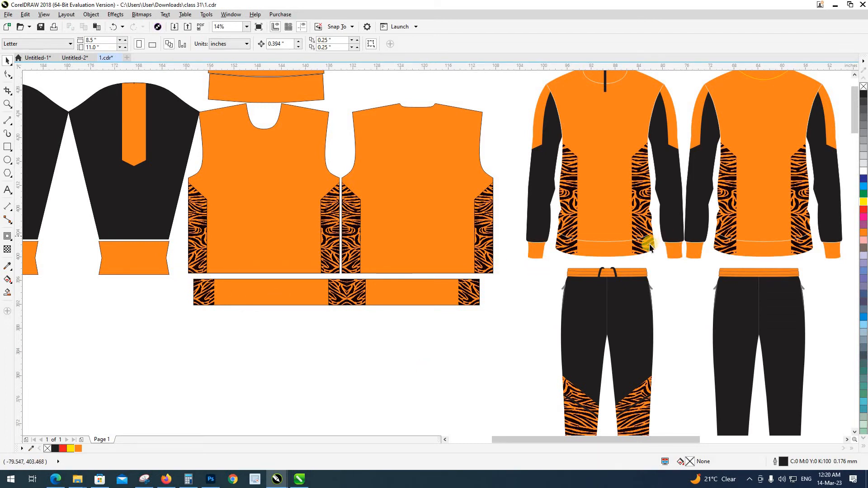
scroll(720, 258, up, 1)
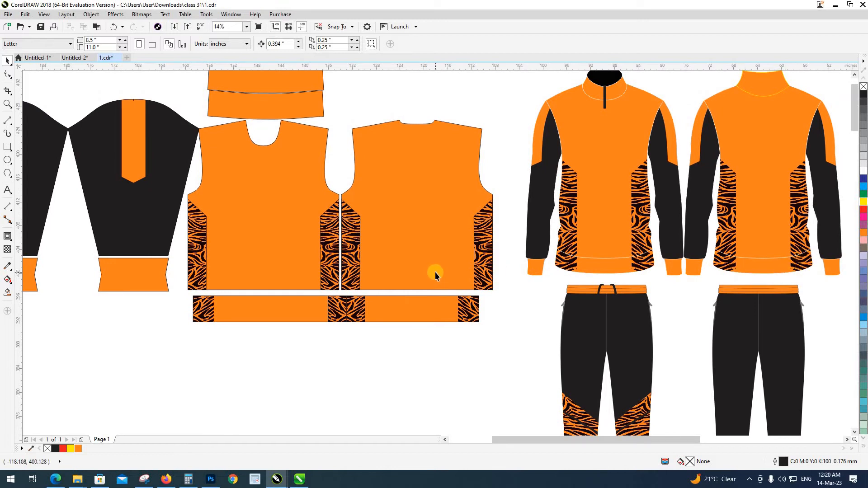
scroll(435, 272, down, 2)
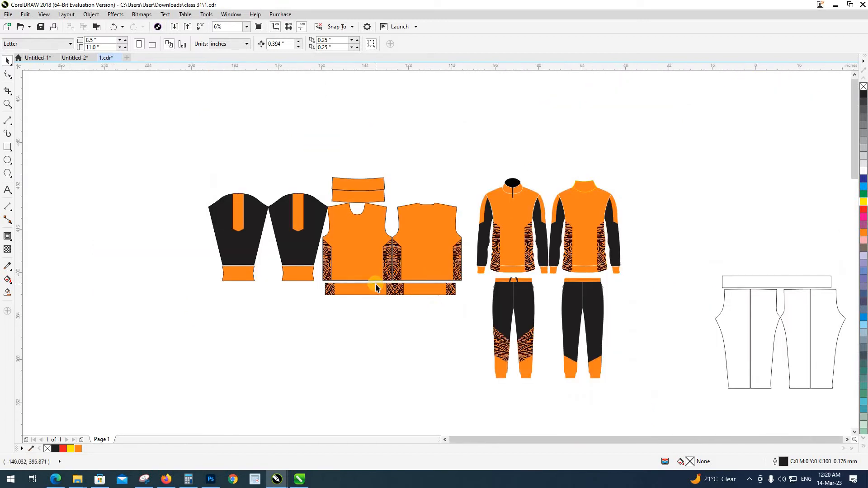
scroll(376, 285, up, 1)
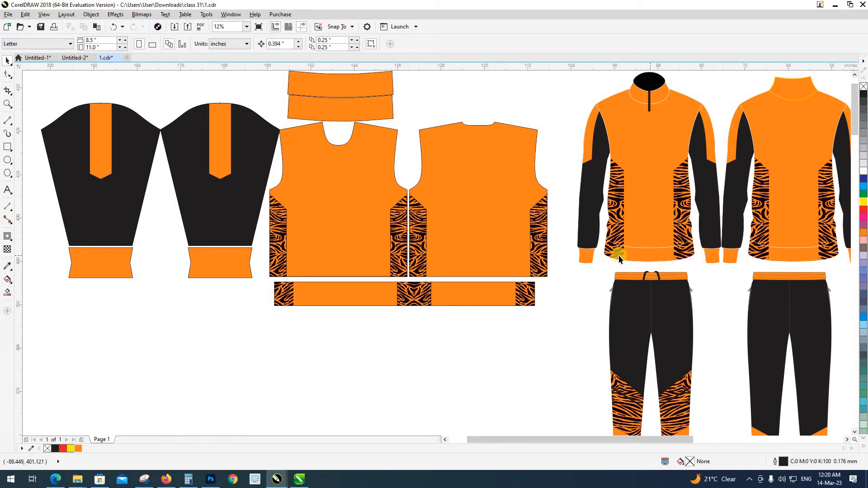
Move the blank trouser pattern pieces next to the trousers mockup.
drag(467, 325, 379, 242)
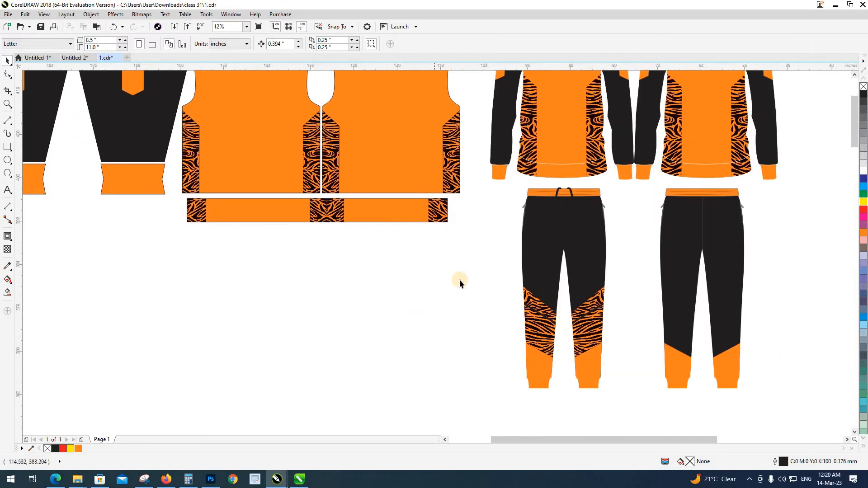
drag(484, 319, 357, 245)
drag(367, 280, 377, 318)
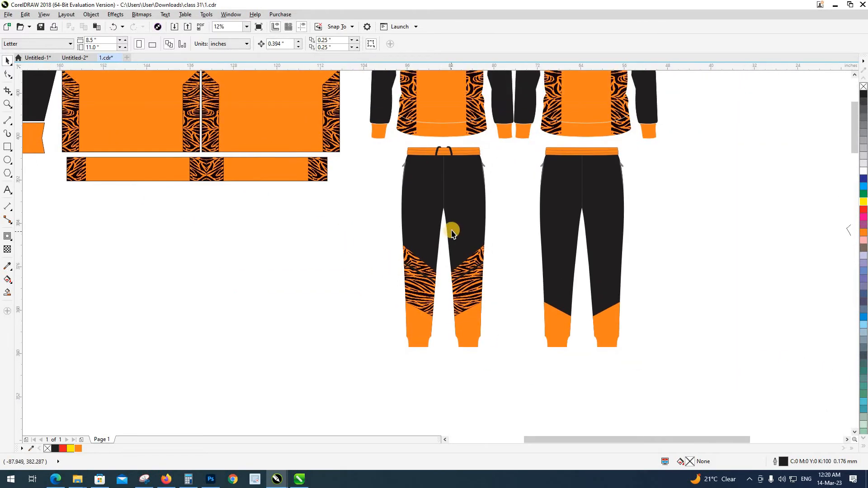
scroll(452, 231, down, 1)
drag(374, 139, 721, 340)
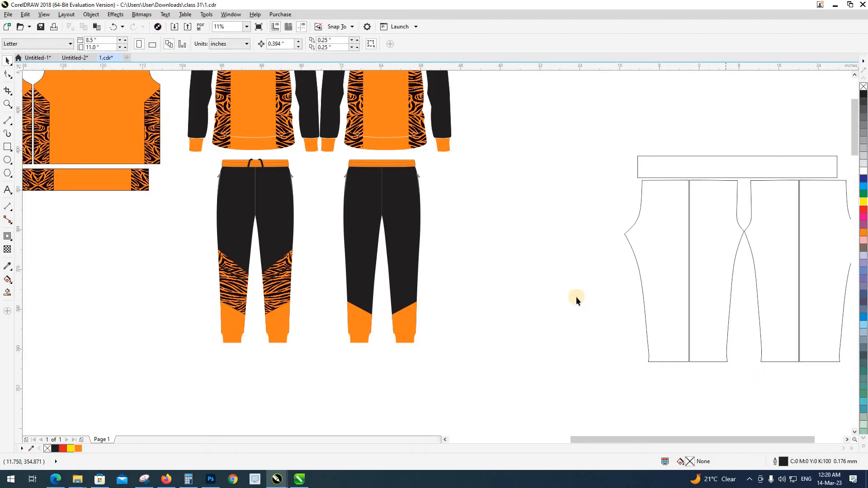
scroll(576, 297, down, 1)
drag(593, 208, 764, 371)
drag(707, 307, 601, 374)
key(Escape)
key(F2)
drag(349, 196, 677, 367)
Fill the trouser waistband piece with orange and shift it slightly to the right.
click(482, 139)
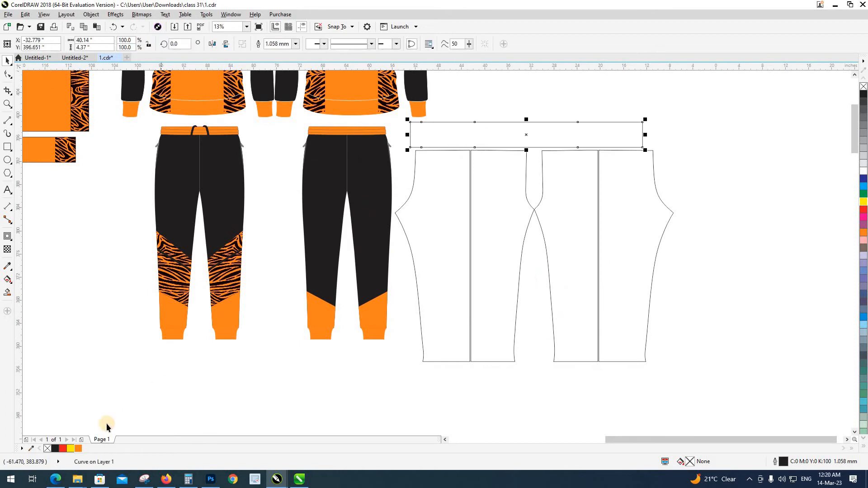
click(79, 449)
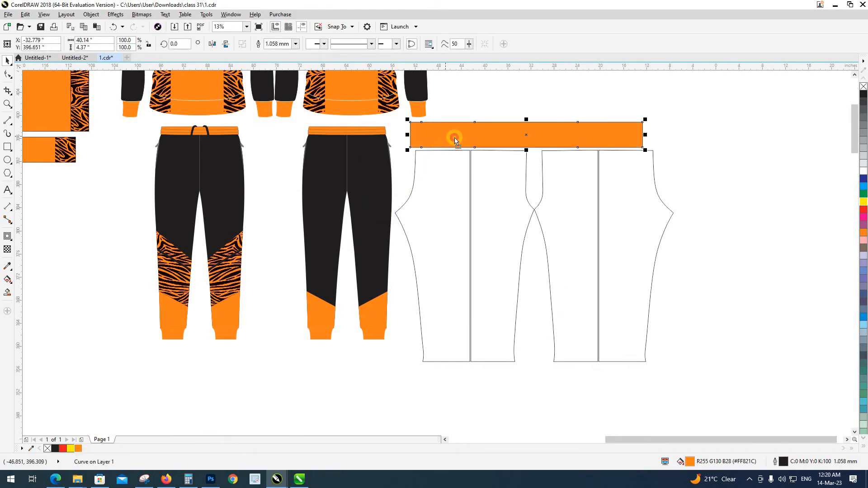
drag(450, 135, 459, 135)
click(530, 298)
Fill all four trouser leg pieces with the mockup's black.
drag(408, 277, 669, 262)
click(55, 448)
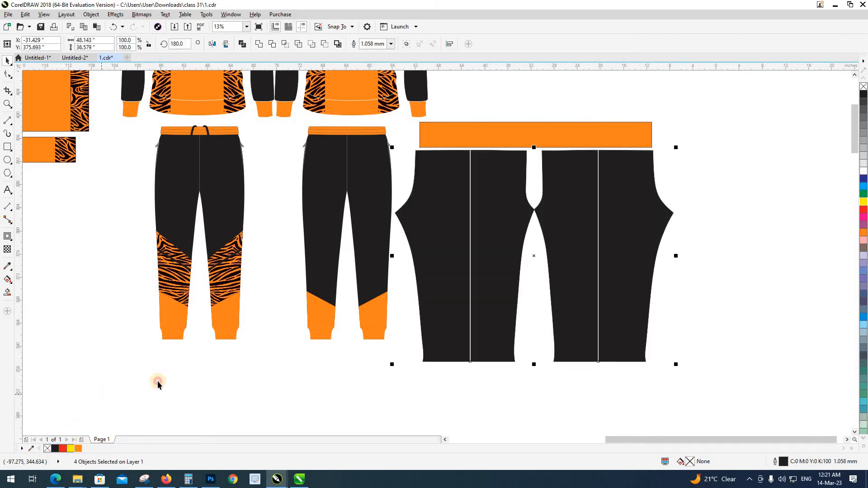
click(159, 382)
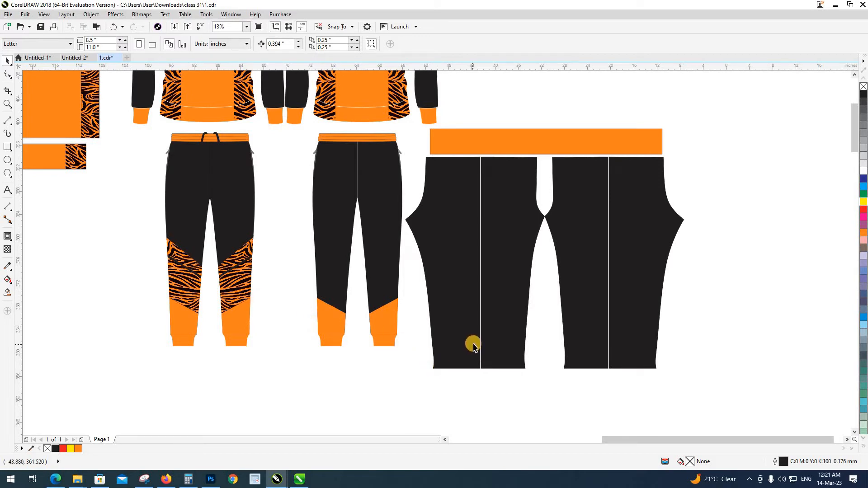
click(479, 313)
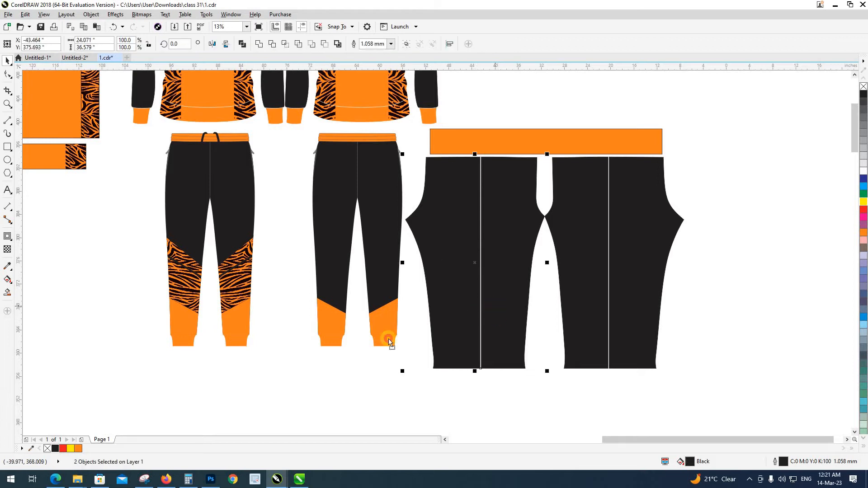
drag(389, 341, 389, 342)
key(ctrl+z)
click(450, 382)
click(509, 290)
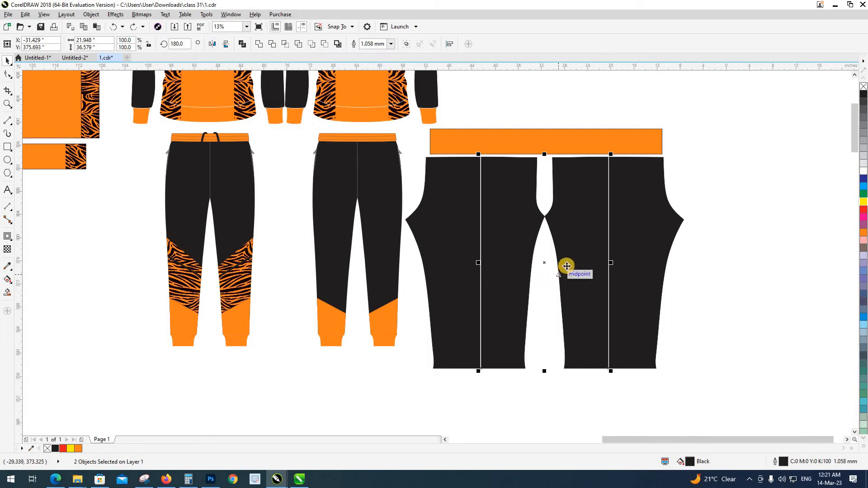
drag(565, 267, 550, 360)
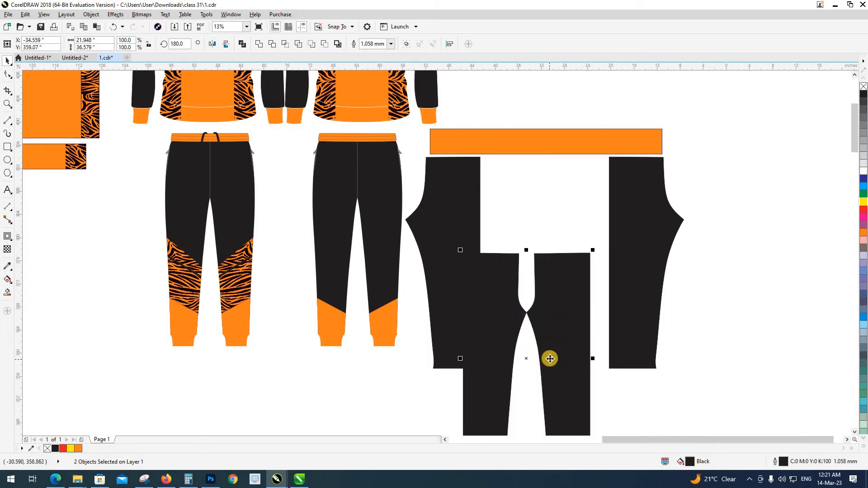
key(ctrl+z)
click(568, 319)
shift+click(458, 364)
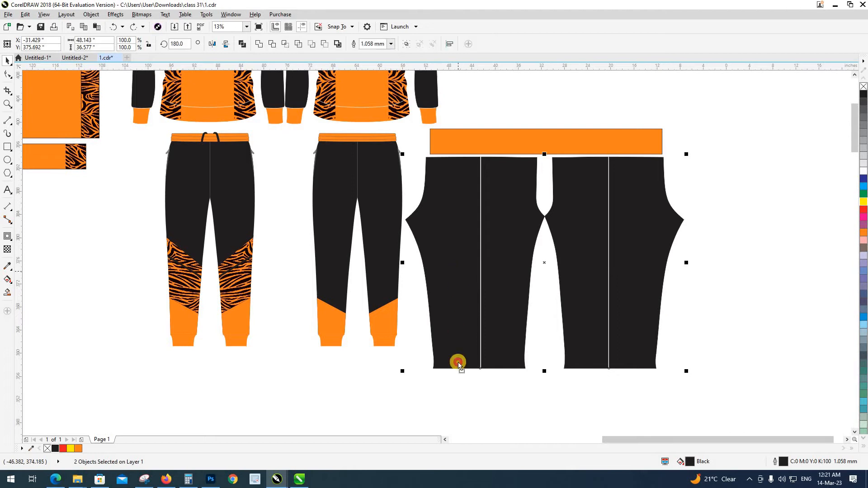
drag(458, 363, 456, 373)
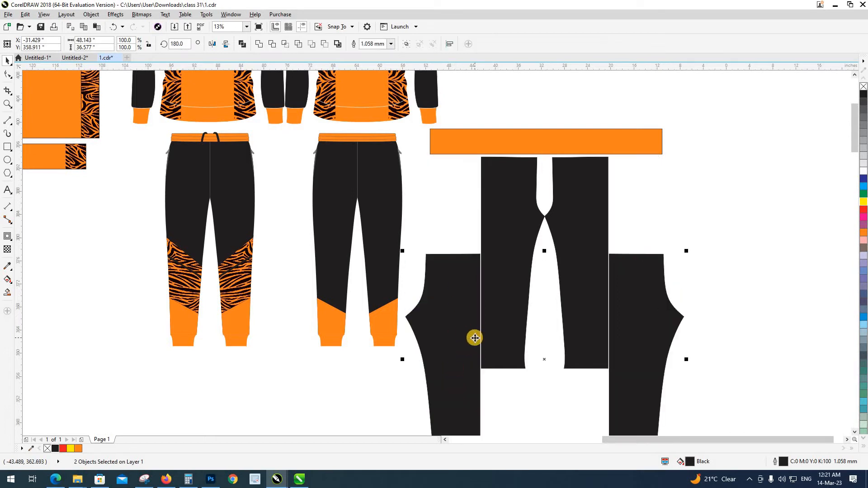
key(ctrl+z)
click(536, 346)
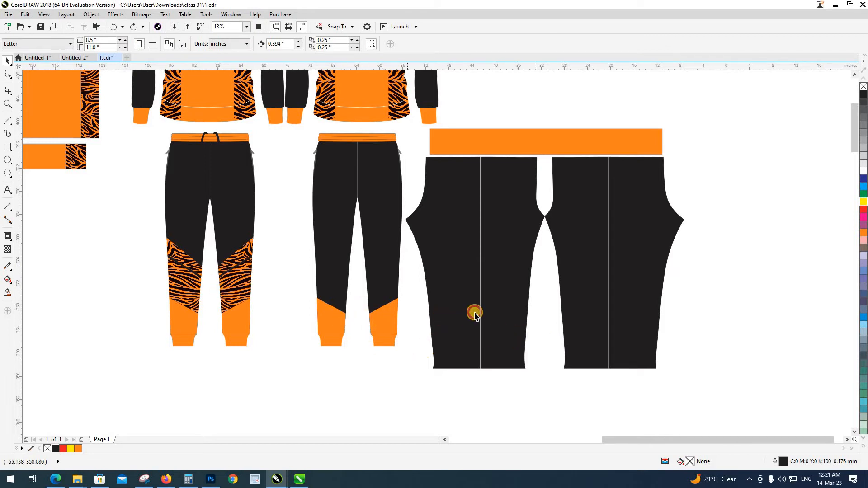
Nudge the second trouser leg piece sideways to close the gap beside the first leg piece.
click(479, 316)
scroll(478, 317, up, 3)
scroll(475, 315, up, 1)
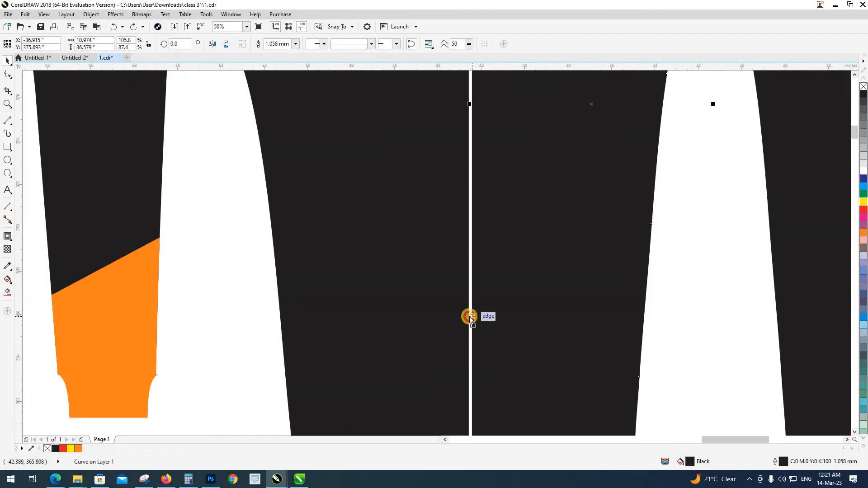
scroll(497, 325, down, 4)
click(511, 332)
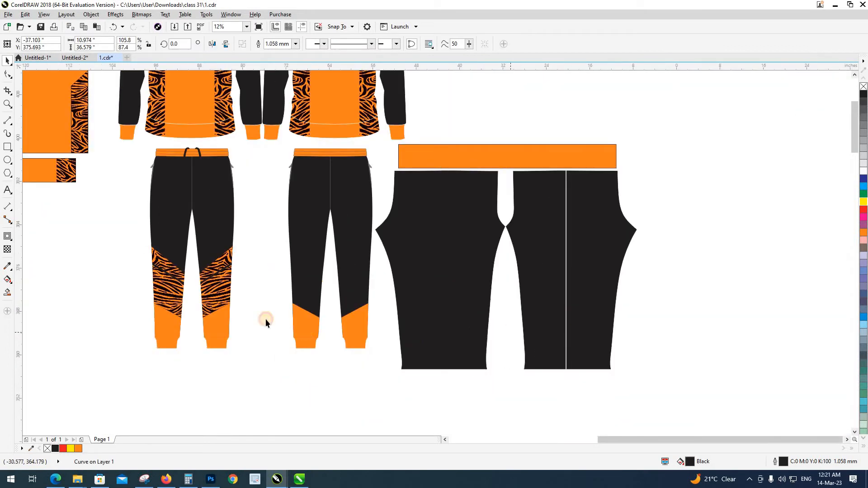
Place a copy of the striped front trouser leg from the mockup beside the flat leg pieces.
drag(175, 300, 675, 336)
right_click(675, 336)
key(F2)
drag(431, 178, 634, 402)
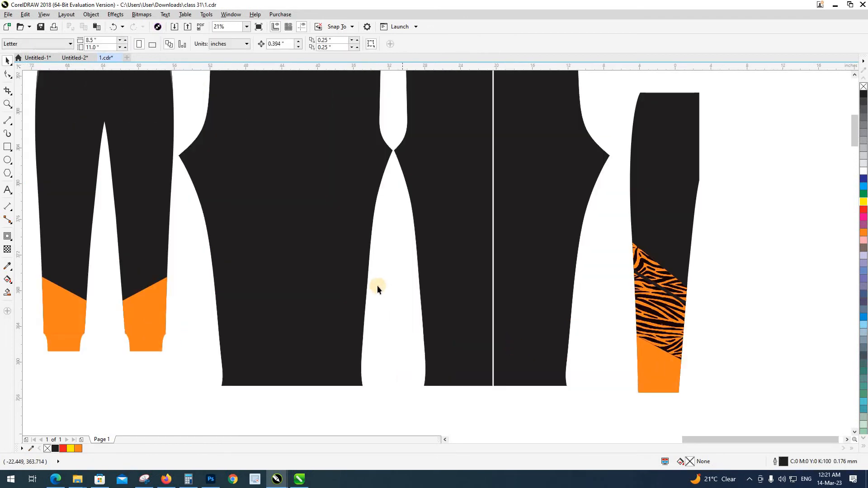
Set the nudge distance to 1 mm and reposition the second leg piece so a thin gap separates it from the first.
click(355, 282)
key(shift+n)
text(1m)
key(Return)
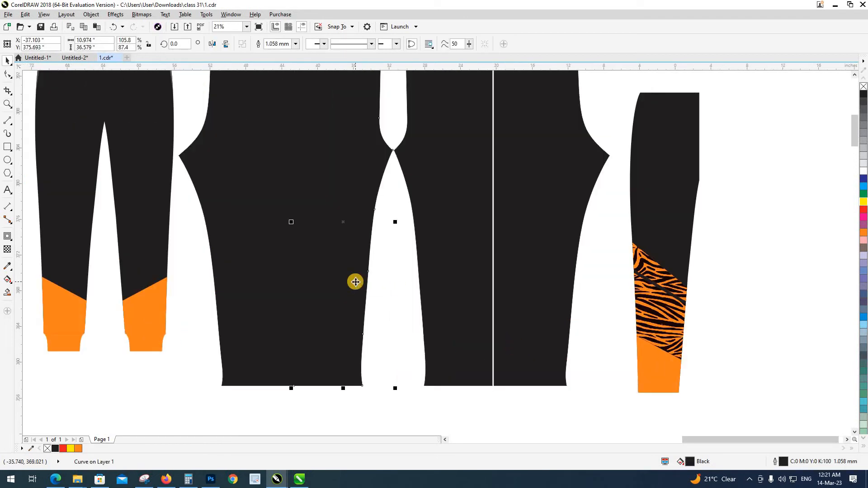
click(392, 313)
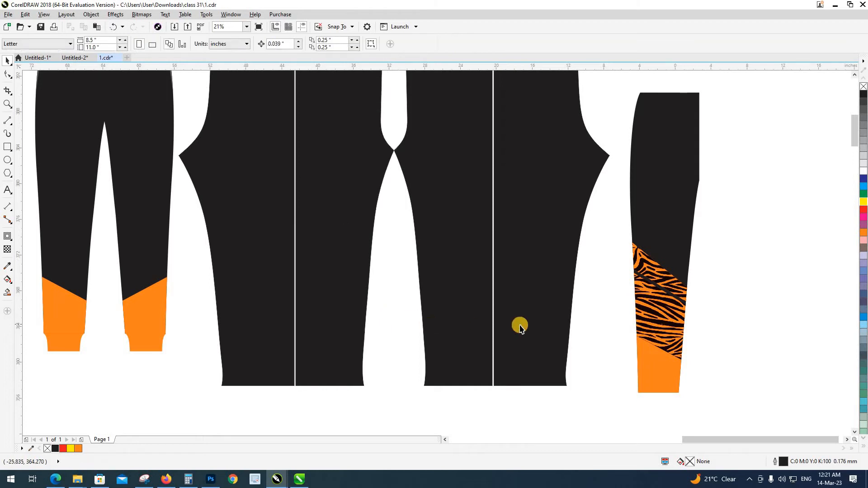
Move the copied mockup leg onto the second leg piece and align their right edges.
click(652, 315)
drag(651, 315, 329, 316)
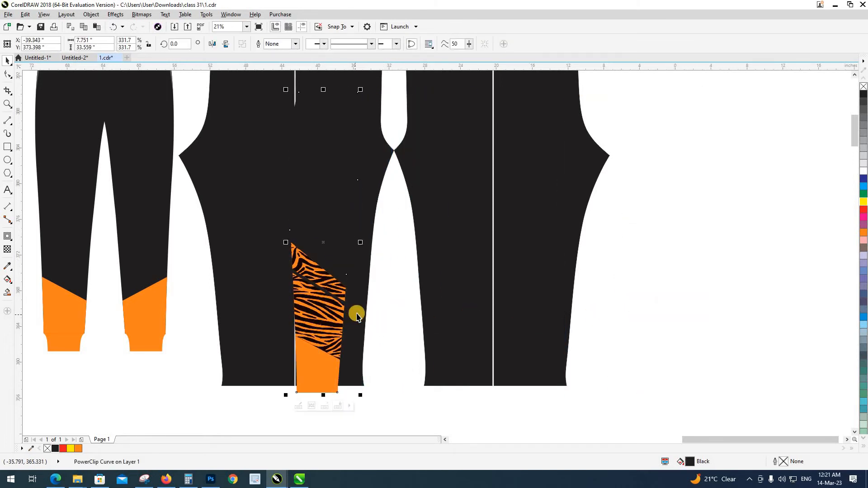
shift+click(356, 314)
key(r)
click(404, 324)
scroll(404, 324, down, 2)
drag(395, 368, 443, 359)
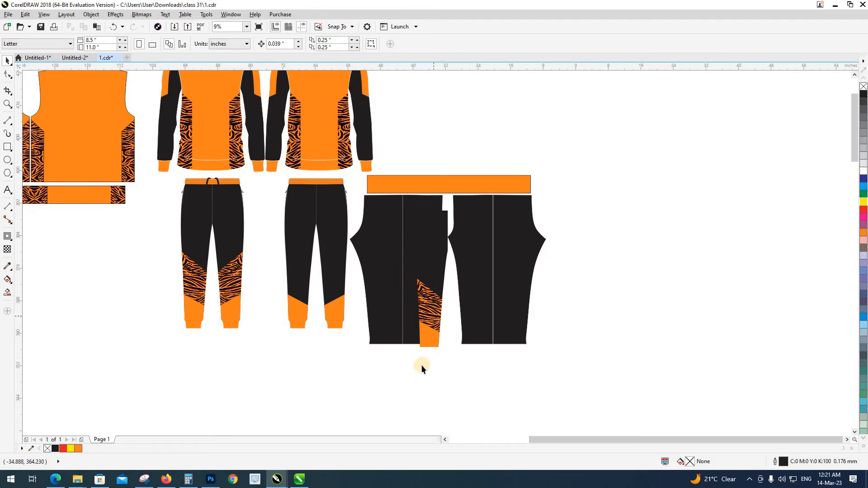
In wireframe view, extract the contents of the copied leg's PowerClip and delete the empty leg outline.
key(z)
drag(369, 235, 496, 390)
key(space)
key(shift+F9)
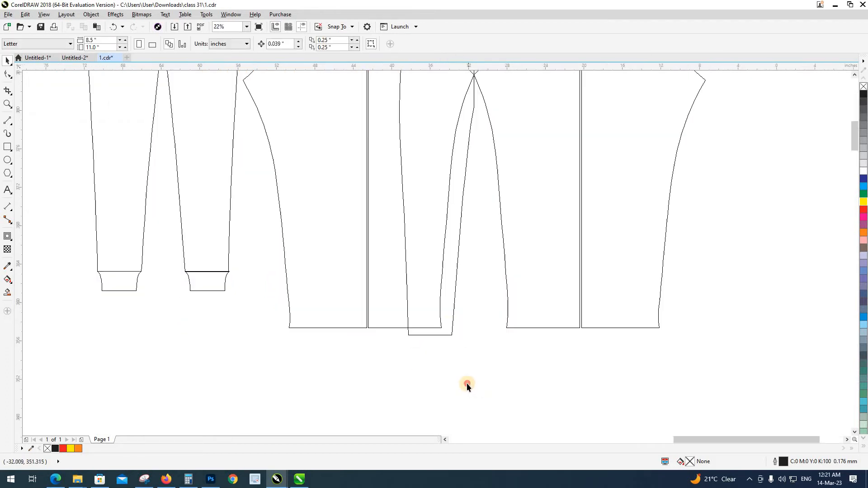
click(451, 324)
key(ctrl+2)
click(492, 378)
drag(499, 389, 345, 162)
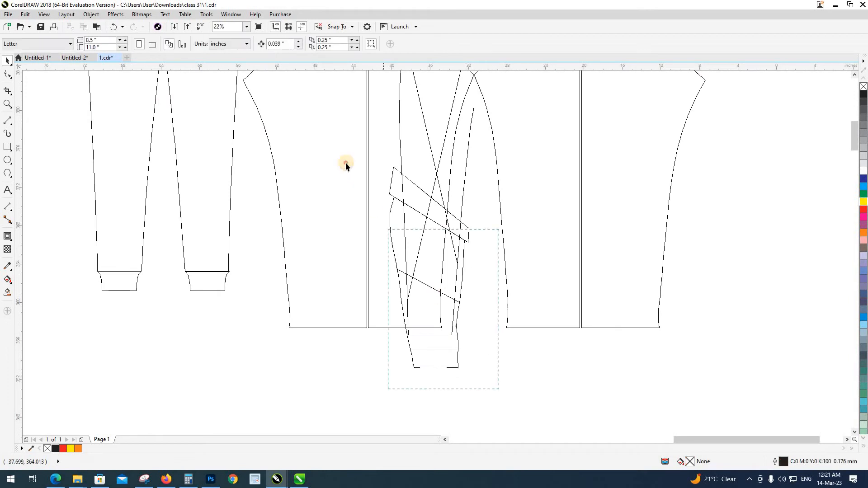
click(468, 218)
key(Delete)
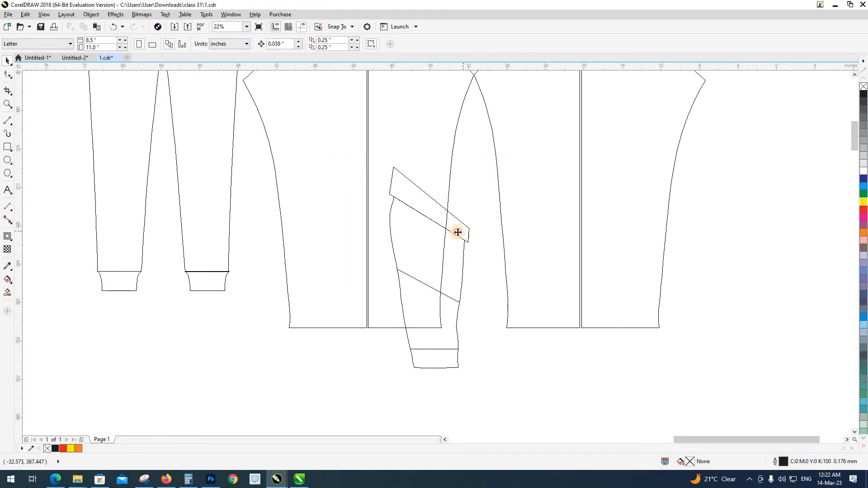
Move the extracted stripe and cuff artwork over the lower second leg piece and PowerClip it inside that piece.
click(476, 239)
click(478, 246)
drag(460, 256, 439, 273)
key(shift+F9)
click(481, 294)
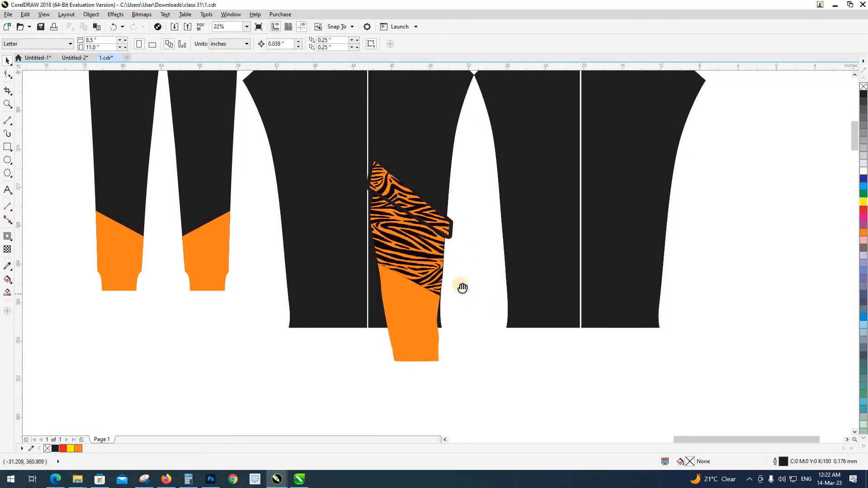
drag(429, 241, 442, 286)
click(437, 221)
click(524, 291)
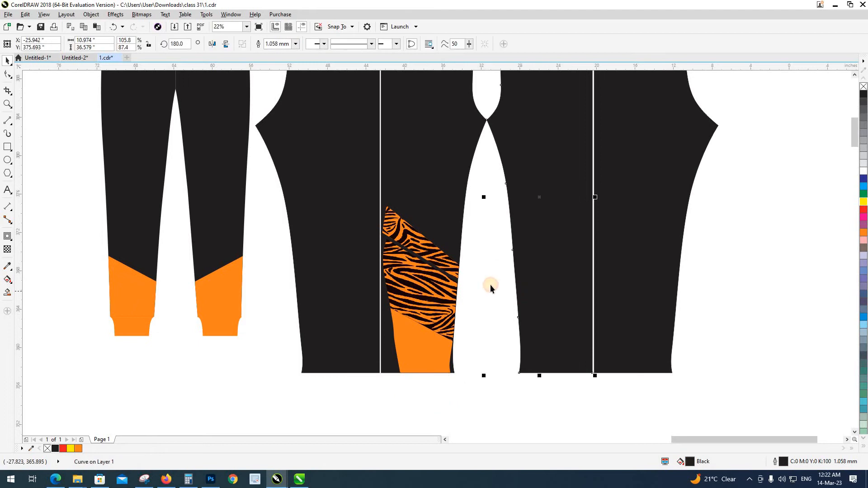
key(z)
drag(366, 172, 504, 337)
key(space)
click(414, 292)
scroll(416, 289, down, 2)
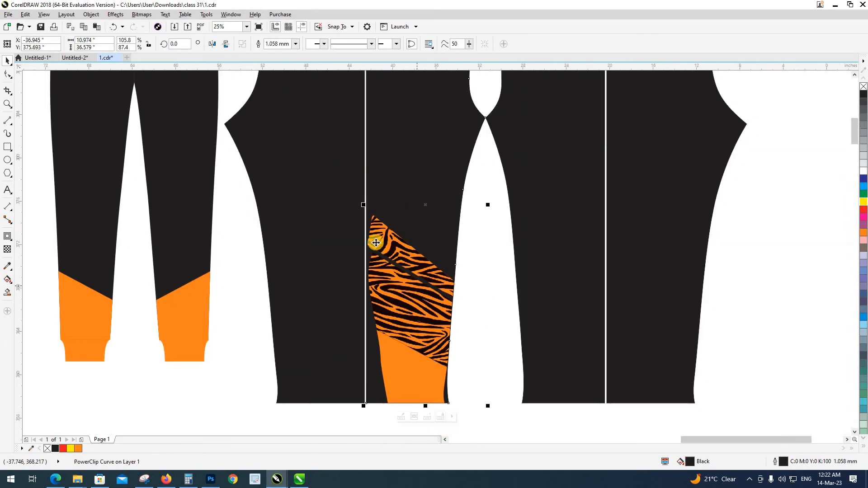
drag(364, 206, 358, 203)
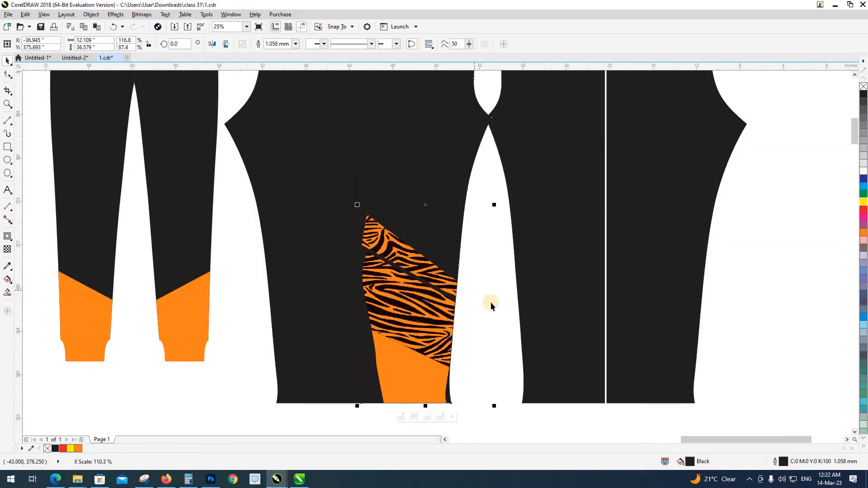
key(ctrl+z)
Enlarge the clipped artwork inside the second leg piece to about 9.45 by 23.83 inches so the stripes span its width.
alt+click(420, 282)
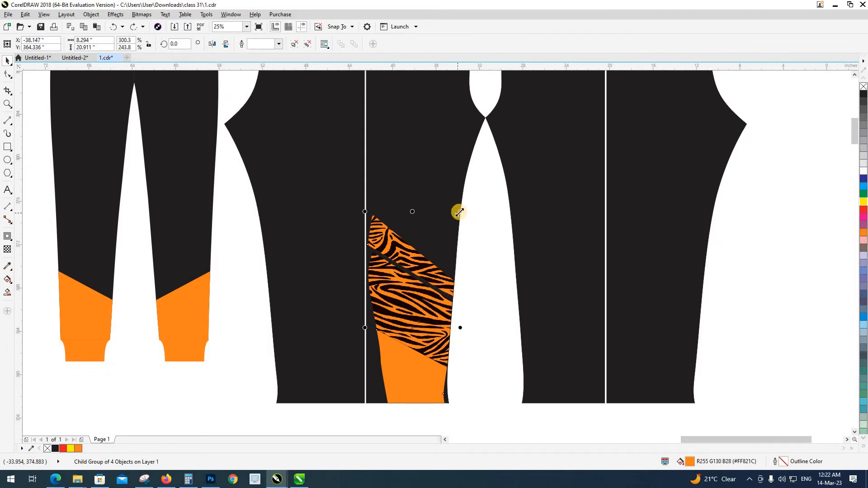
mouse_move(460, 209)
mouse_down()
mouse_move(476, 203)
mouse_move(467, 204)
mouse_up()
drag(439, 291, 436, 294)
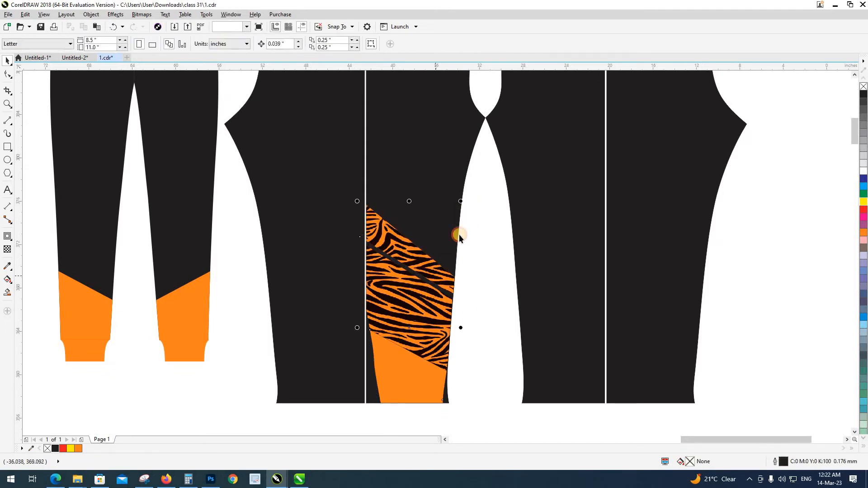
mouse_move(462, 201)
mouse_down()
mouse_move(471, 203)
mouse_move(468, 194)
mouse_move(476, 211)
mouse_up()
key(ctrl+z)
alt+click(434, 280)
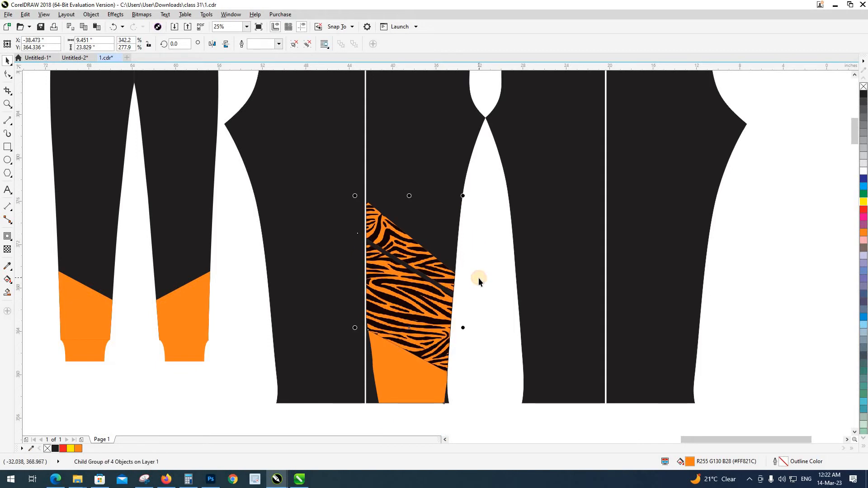
click(478, 277)
Move the clipped stripe artwork slightly higher within the second leg piece.
scroll(482, 299, down, 2)
alt+click(459, 316)
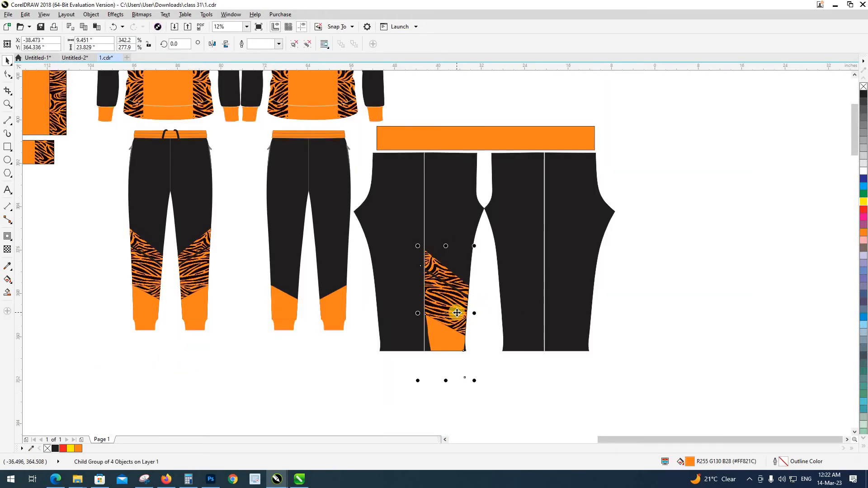
drag(460, 313, 462, 308)
click(458, 352)
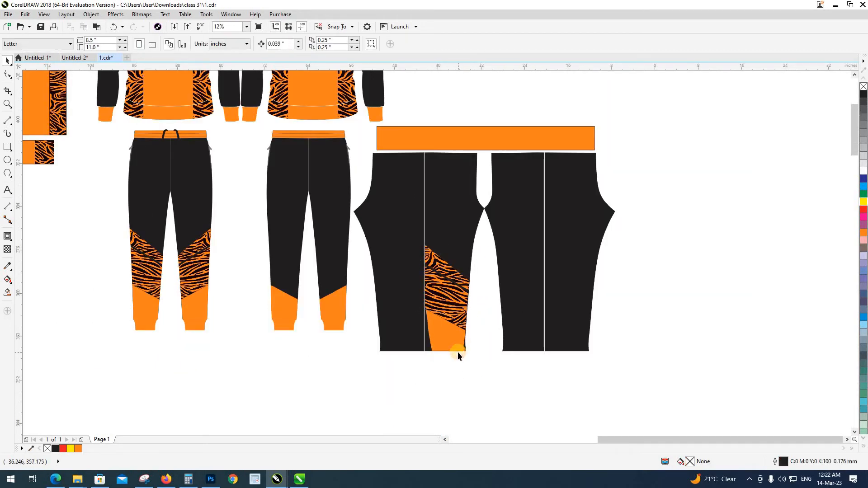
Delete the orange cuff shape below the tiger stripes inside the second leg piece.
click(454, 343)
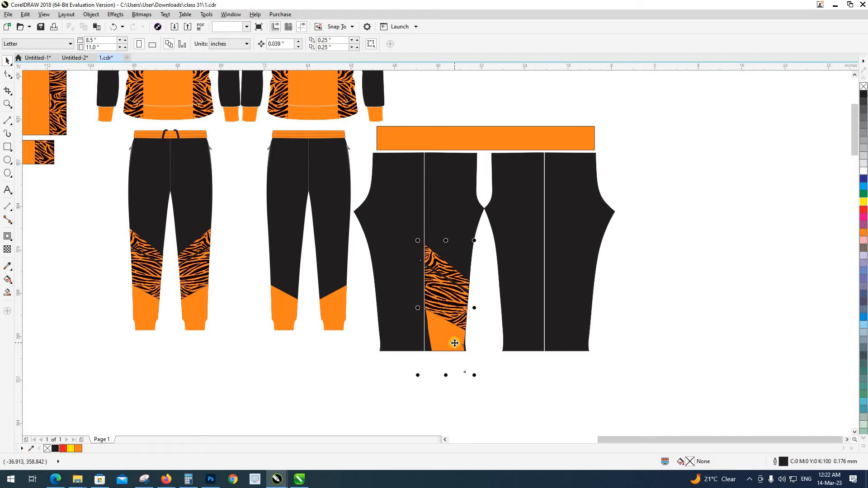
click(490, 352)
click(449, 345)
key(Delete)
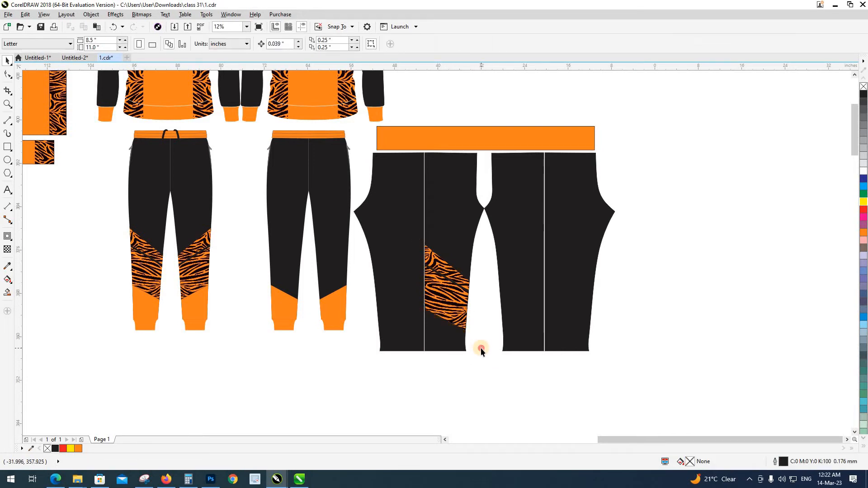
Draw a rectangle about 10.25 by 10.5 inches over the second leg's lower end, filled orange with no outline.
scroll(459, 340, up, 4)
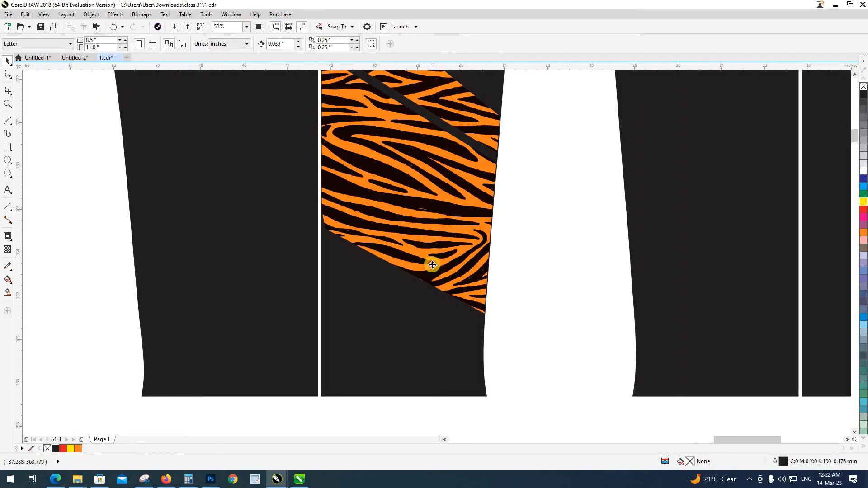
click(452, 309)
click(40, 126)
click(8, 147)
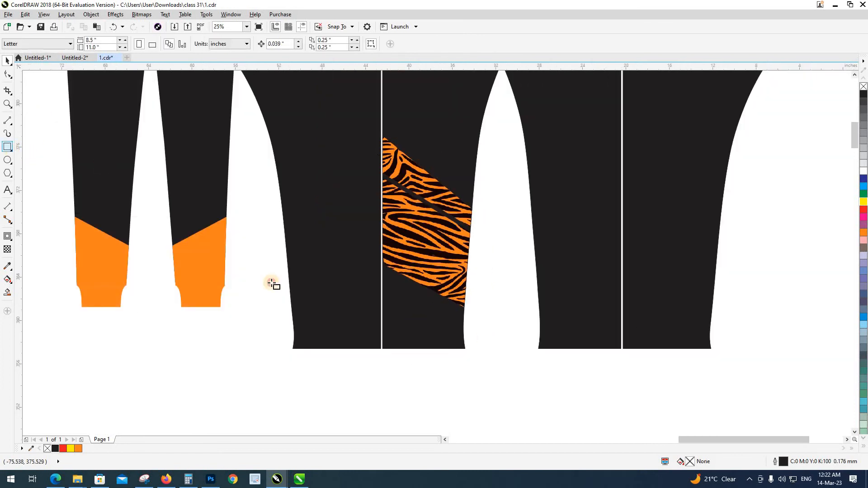
mouse_move(471, 369)
mouse_down()
mouse_move(347, 250)
mouse_move(354, 250)
mouse_up()
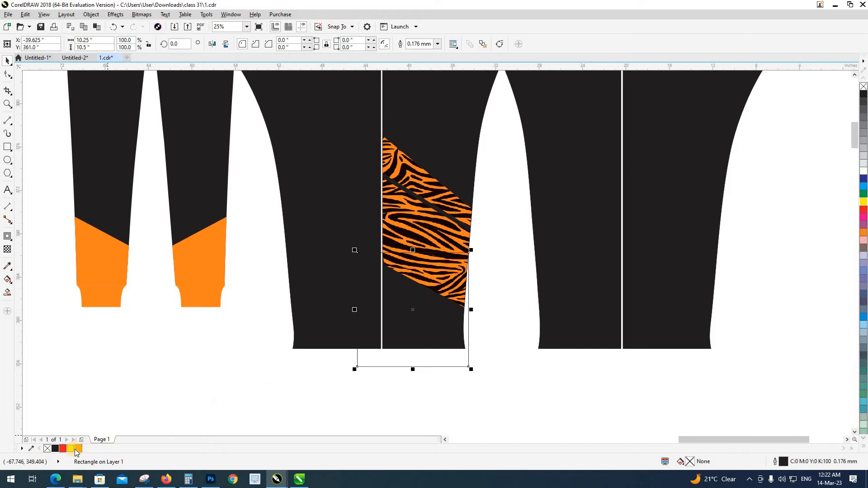
click(78, 448)
right_click(47, 449)
click(490, 327)
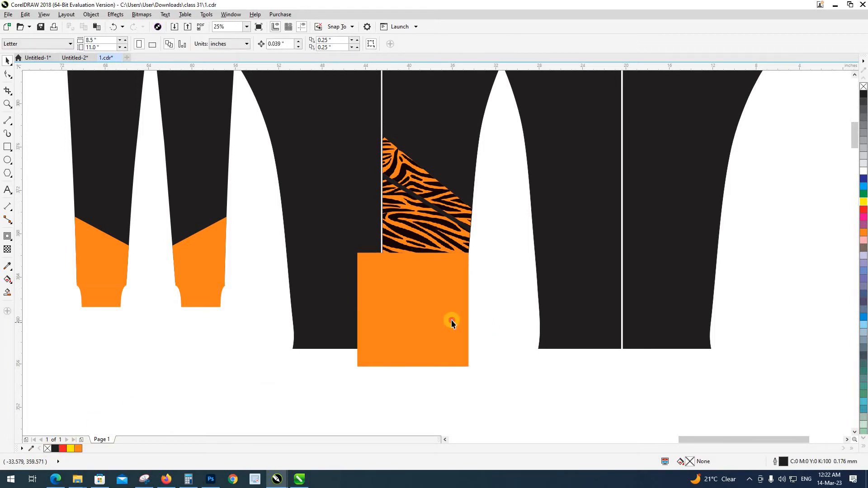
PowerClip the orange rectangle into the second leg piece and place it behind the tiger stripes.
click(453, 237)
click(508, 267)
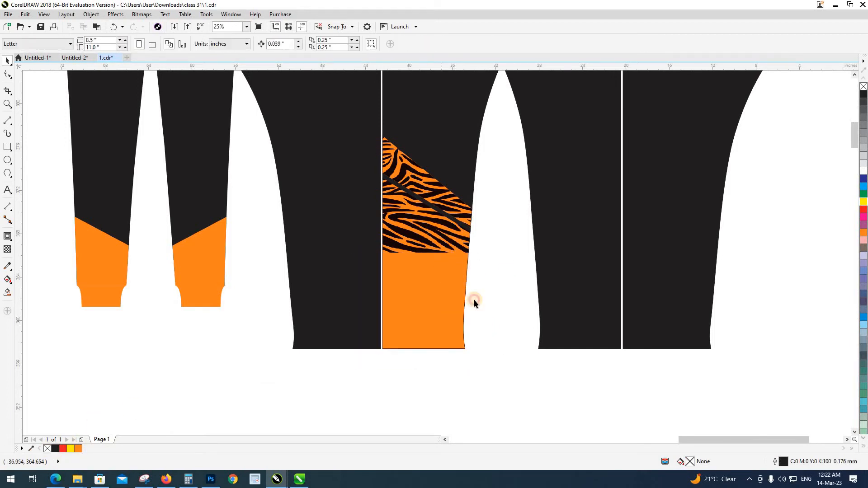
ctrl+click(464, 301)
click(489, 306)
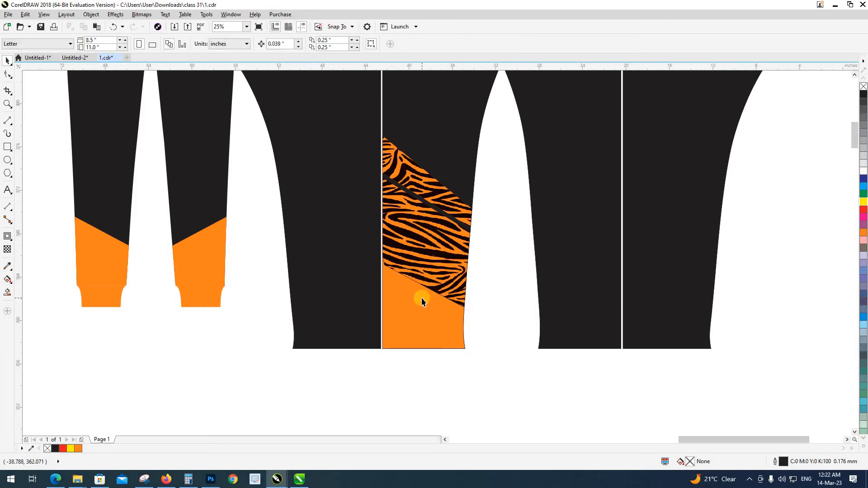
Move the plain black leg piece against the tiger-striped leg piece so their straight edges meet without a gap.
scroll(422, 298, down, 4)
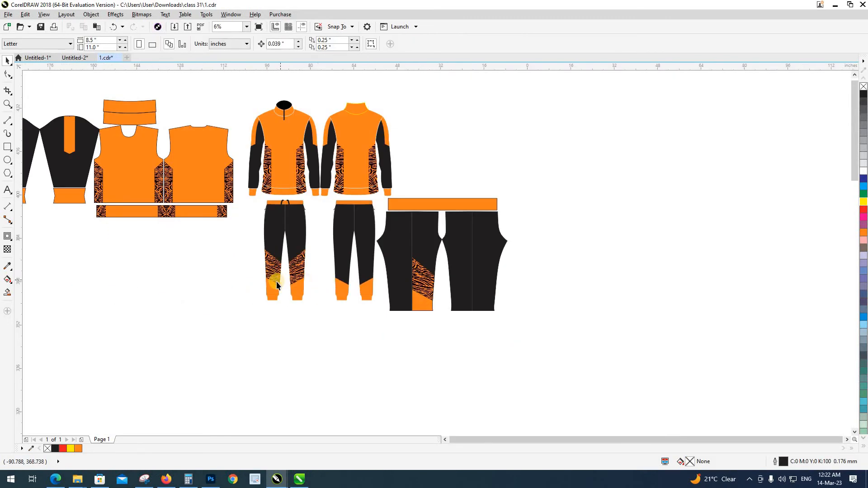
scroll(436, 292, up, 2)
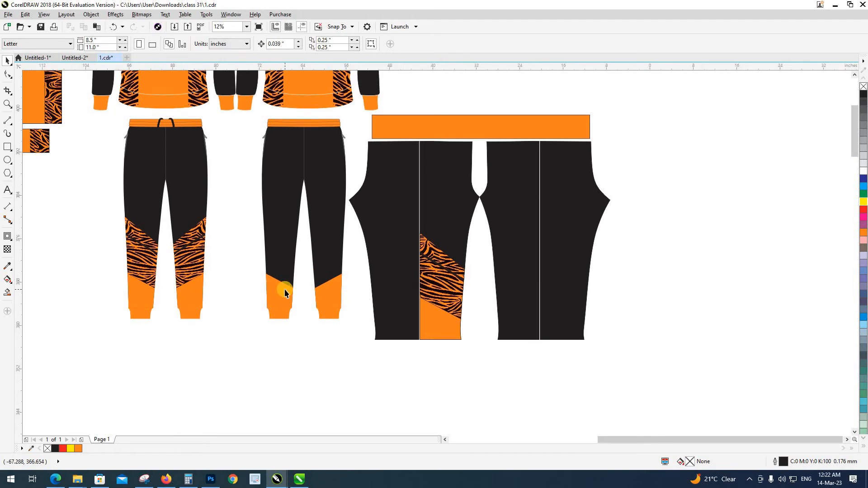
drag(383, 264, 446, 334)
scroll(439, 249, up, 3)
click(454, 249)
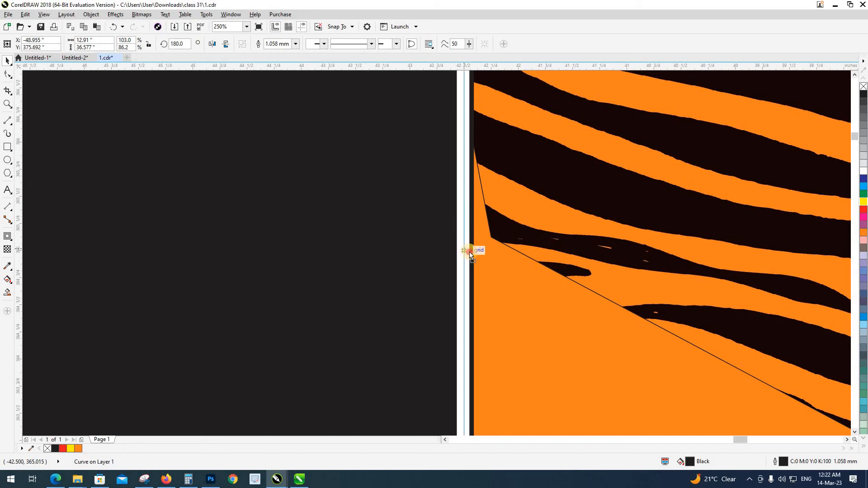
drag(436, 252, 436, 252)
scroll(420, 253, down, 3)
click(564, 308)
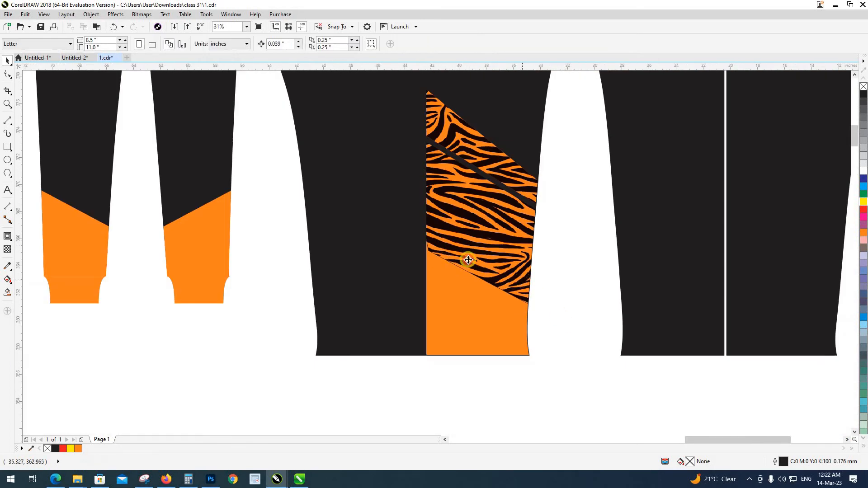
Try to shift the lower tiger-stripe shape slightly toward the seam inside the striped leg piece.
click(444, 245)
scroll(444, 244, up, 3)
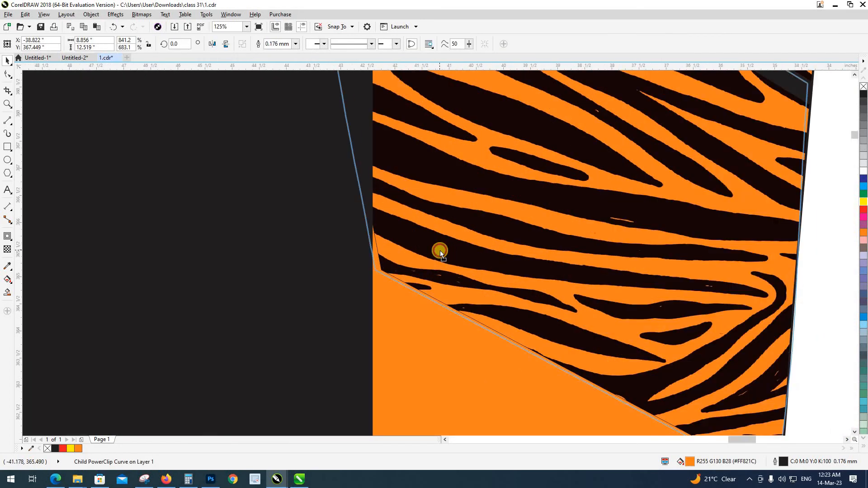
scroll(402, 270, up, 3)
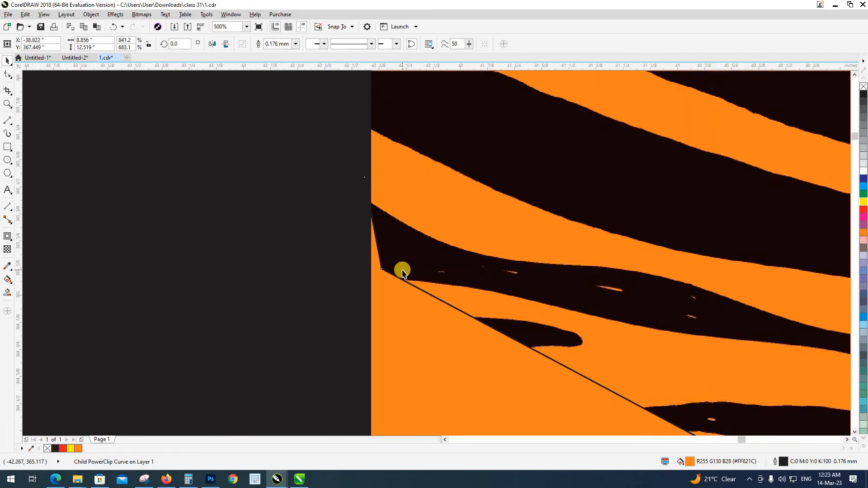
key(ctrl+z)
scroll(395, 281, down, 6)
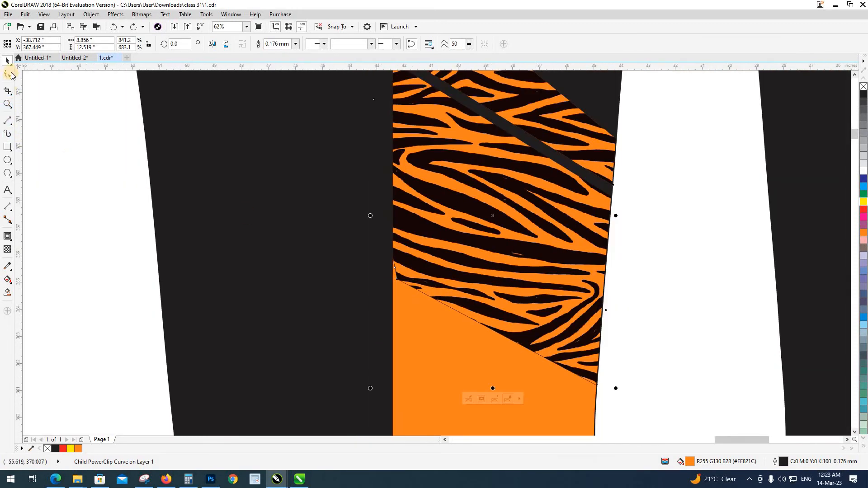
Reshape the lower tiger-stripe shape so its lower seam-side corner extends past the seam, removing the surplus node there.
click(9, 73)
scroll(401, 282, up, 4)
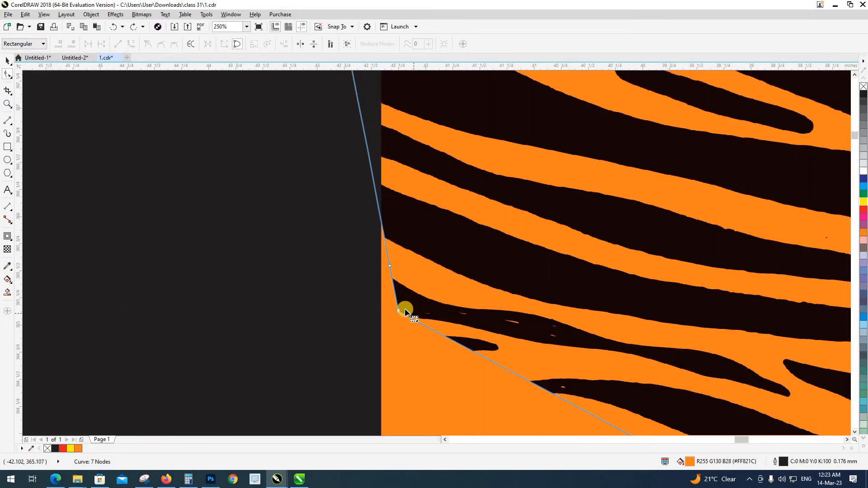
drag(389, 268, 337, 278)
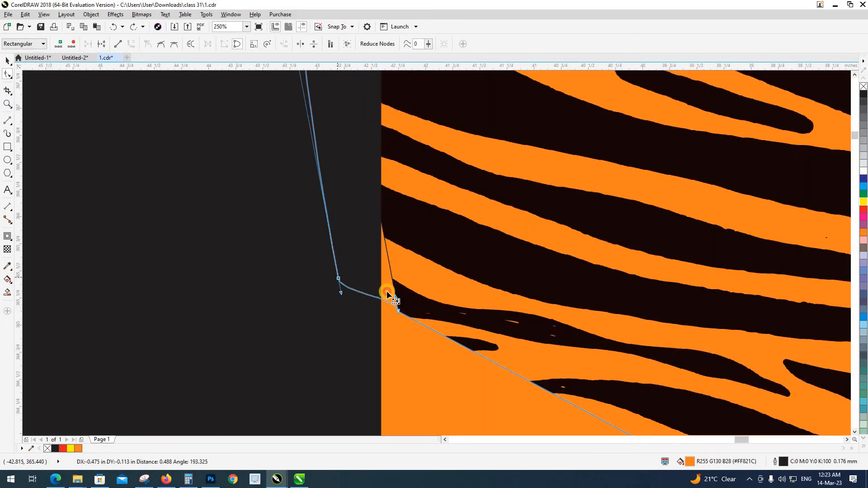
key(Delete)
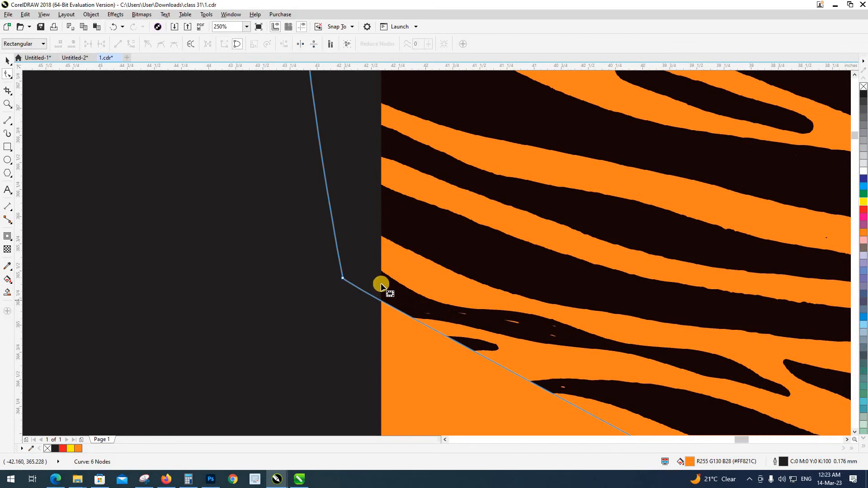
scroll(381, 285, down, 4)
scroll(398, 305, down, 2)
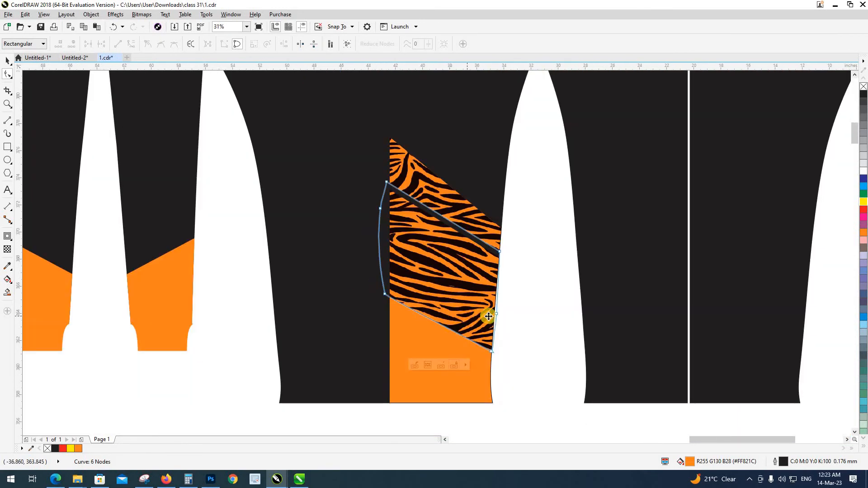
key(space)
key(Escape)
scroll(450, 252, down, 2)
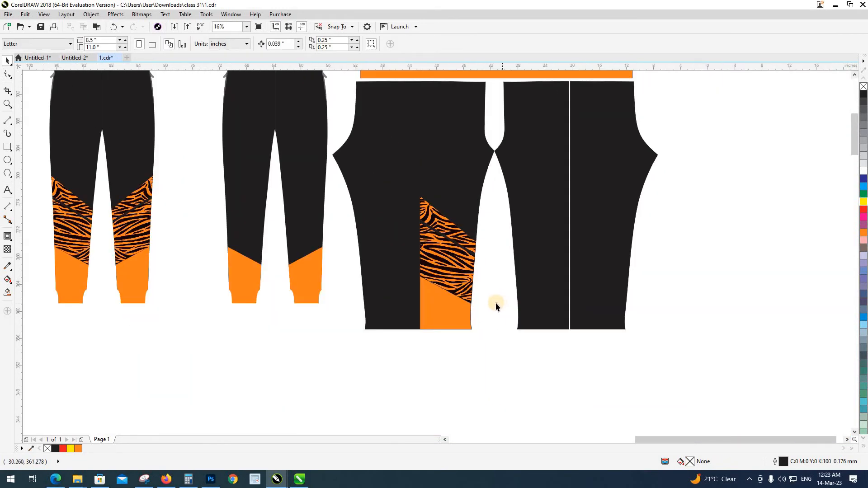
Paste a copy of the orange cuff rectangle and place it over the lower end of the plain leg piece.
click(432, 310)
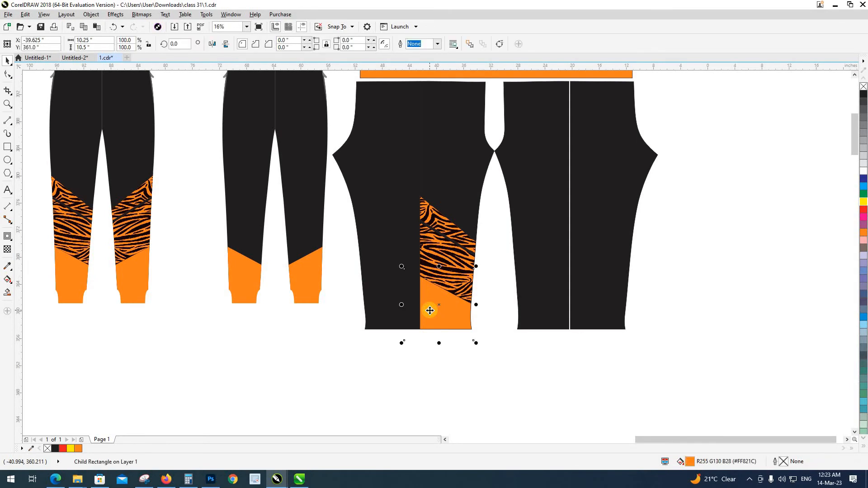
key(ctrl+x)
key(ctrl+v)
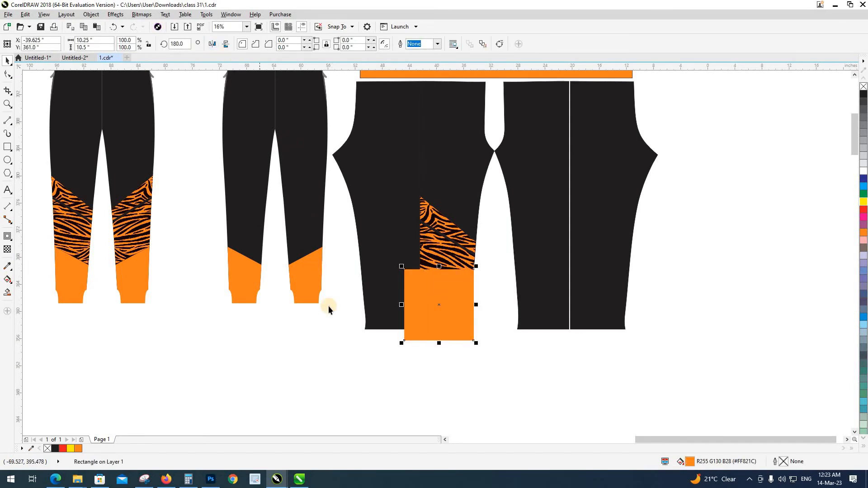
key(Escape)
key(shift+F9)
drag(449, 307, 403, 307)
Clip the copied orange rectangle to the plain leg piece's outline and compare its upper edge with the mockup's slanted cuff.
click(422, 349)
click(378, 268)
ctrl+click(451, 349)
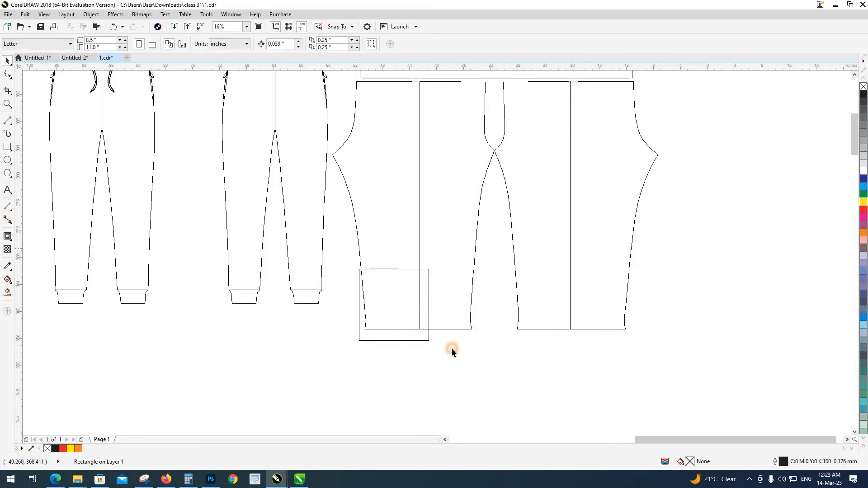
click(462, 362)
key(shift+F9)
drag(501, 390, 502, 391)
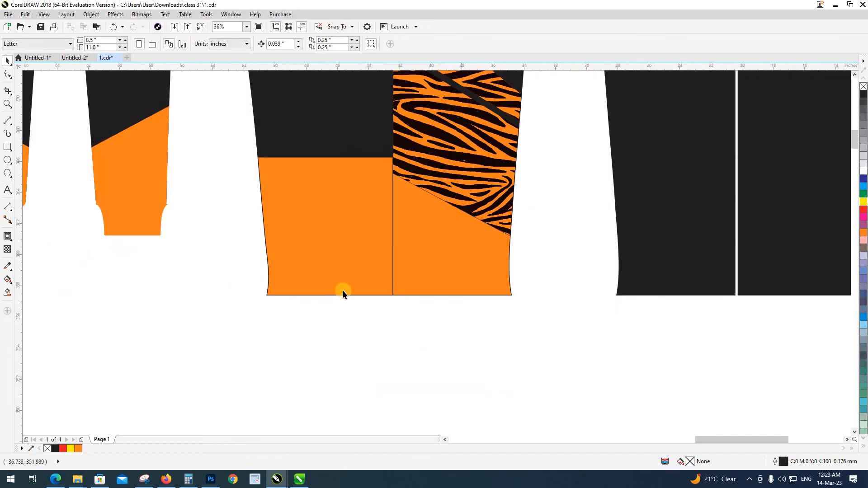
drag(344, 289, 392, 375)
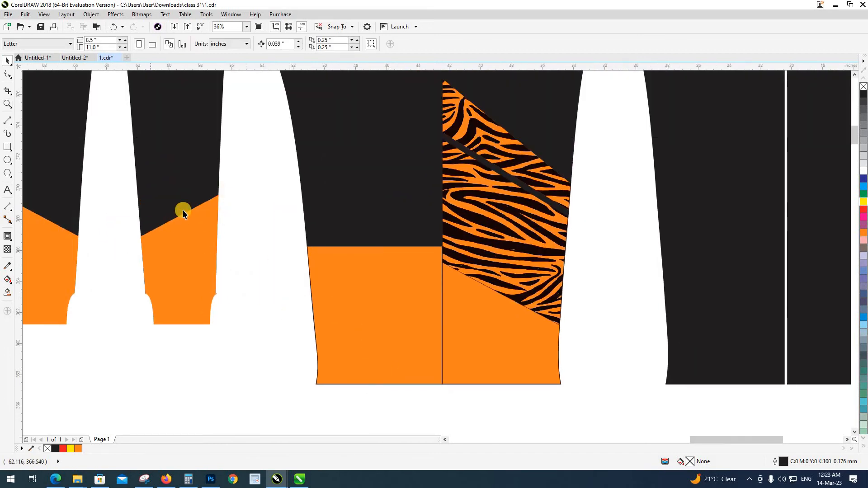
drag(183, 209, 318, 254)
scroll(419, 321, down, 2)
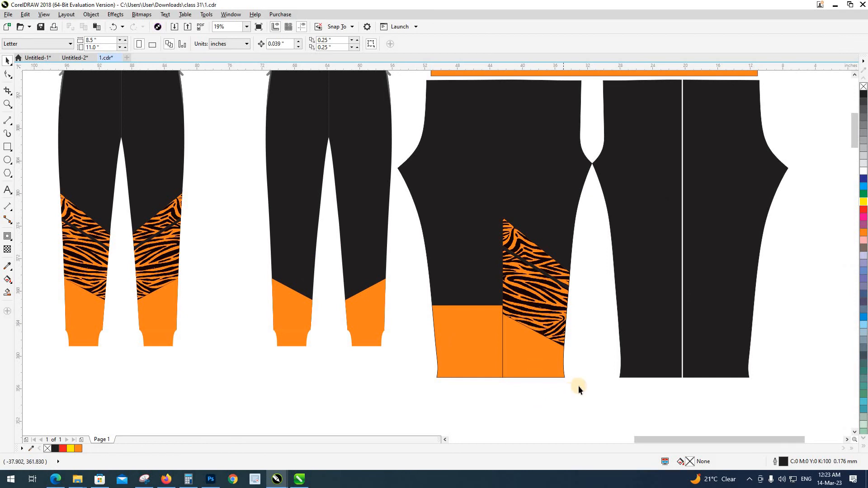
Delete the orange cuff rectangle from the lower end of the plain leg piece.
key(ctrl+z)
click(468, 337)
key(Delete)
click(542, 348)
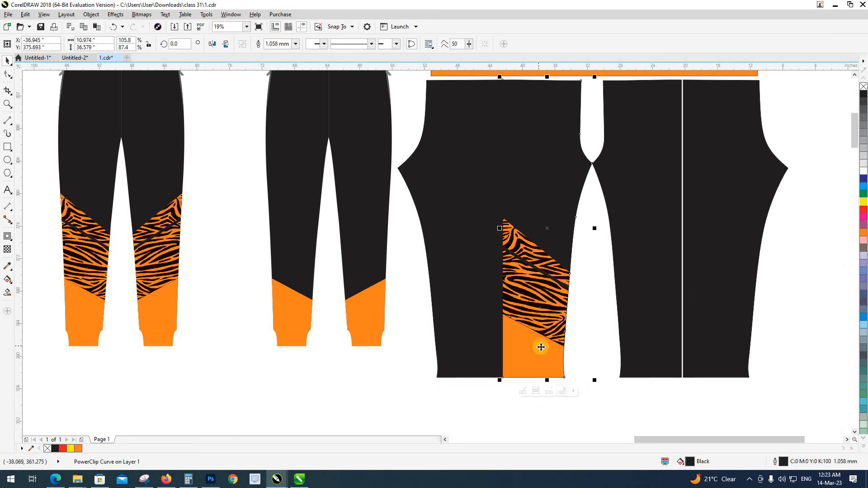
double_click(542, 348)
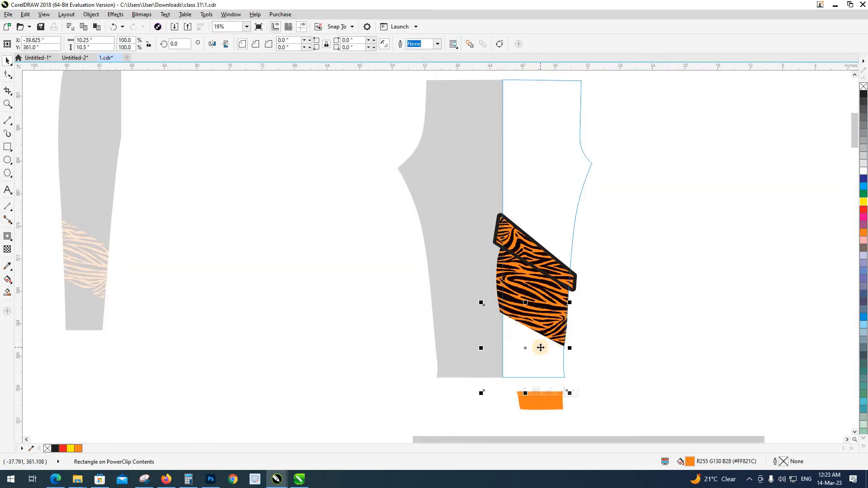
key(ctrl+z)
click(580, 362)
drag(534, 351, 562, 361)
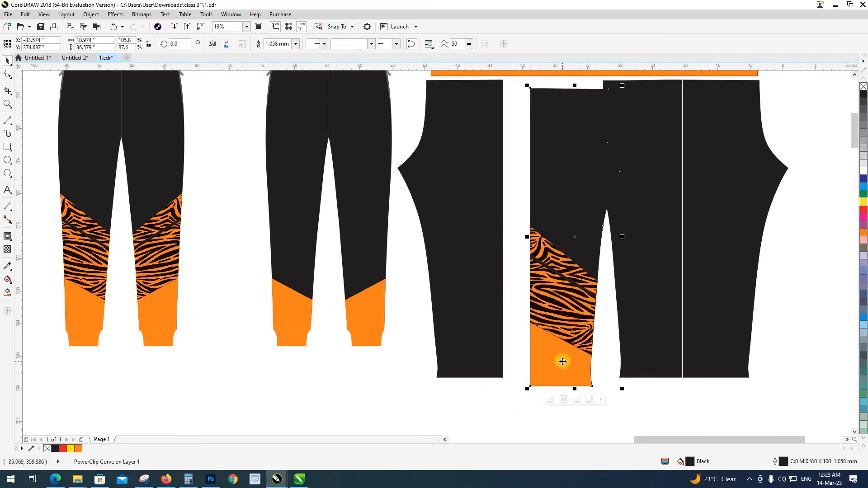
key(ctrl+z)
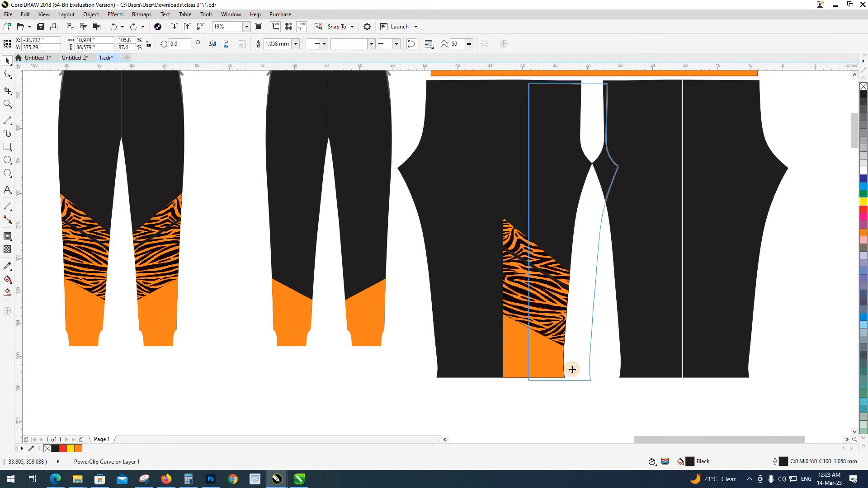
Group the four stripe and cuff objects inside the striped leg piece's PowerClip and finish editing its contents.
double_click(538, 353)
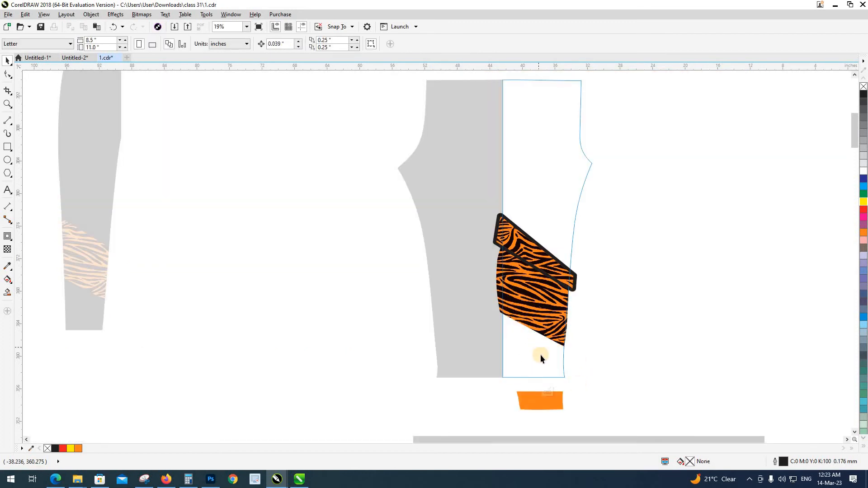
click(560, 342)
click(580, 352)
drag(614, 197, 482, 400)
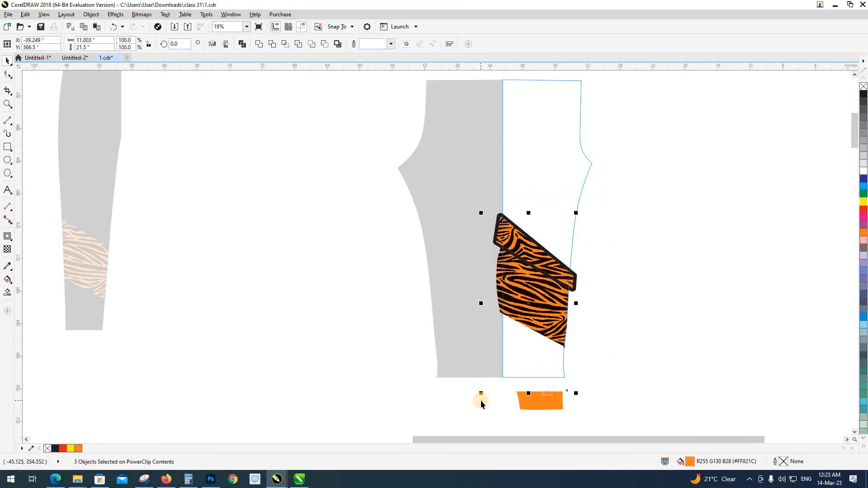
click(465, 201)
drag(610, 415, 610, 415)
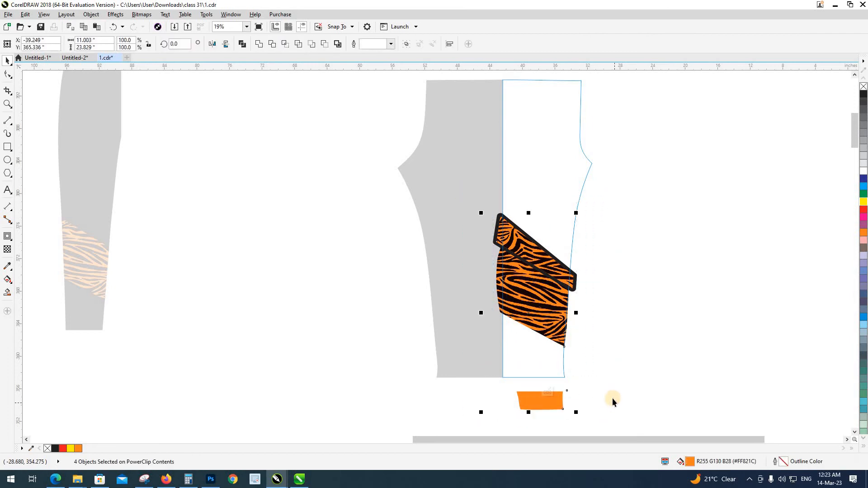
click(624, 372)
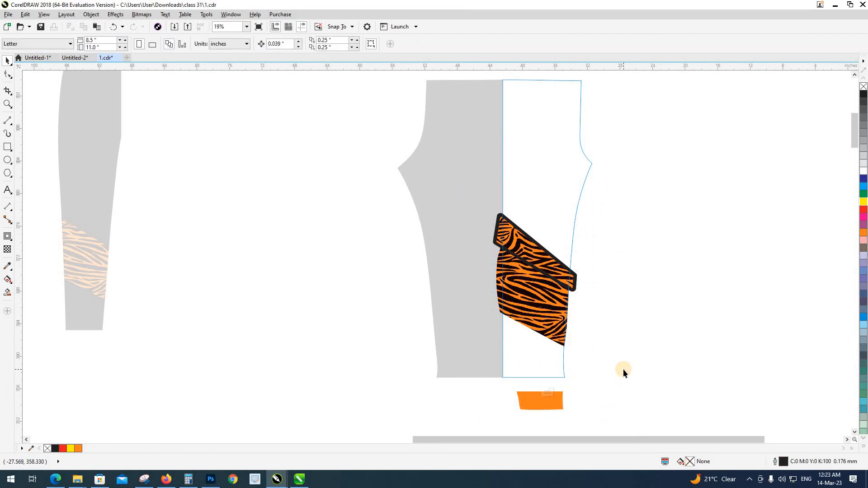
ctrl+click(623, 369)
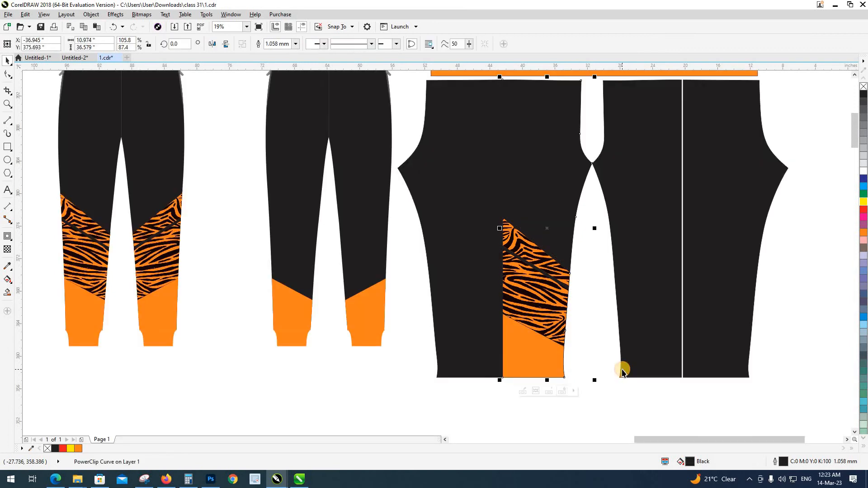
click(608, 342)
click(590, 356)
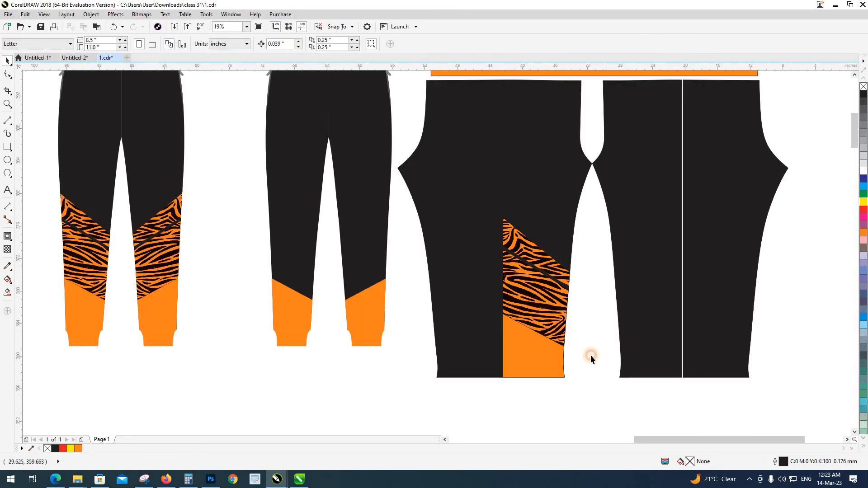
Place the grouped stripe and cuff artwork directly on the layer, outside the PowerClip, and show the drawing in wireframe.
ctrl+click(557, 341)
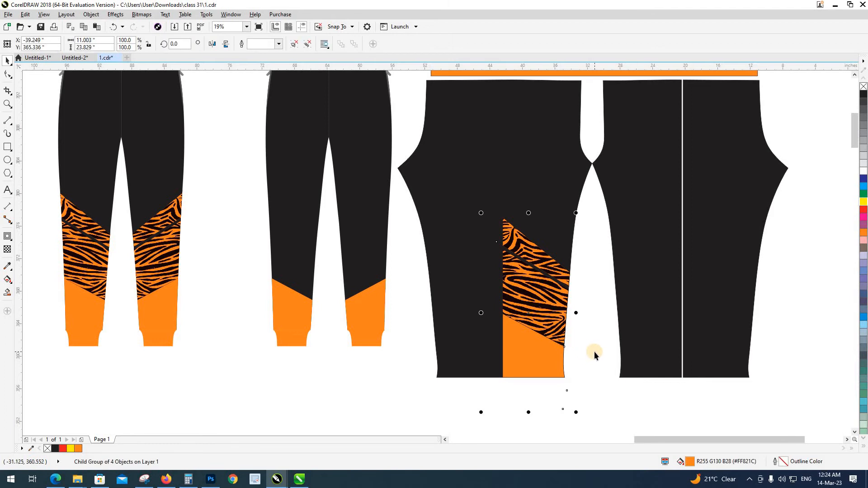
key(ctrl+x)
key(ctrl+v)
key(shift+F9)
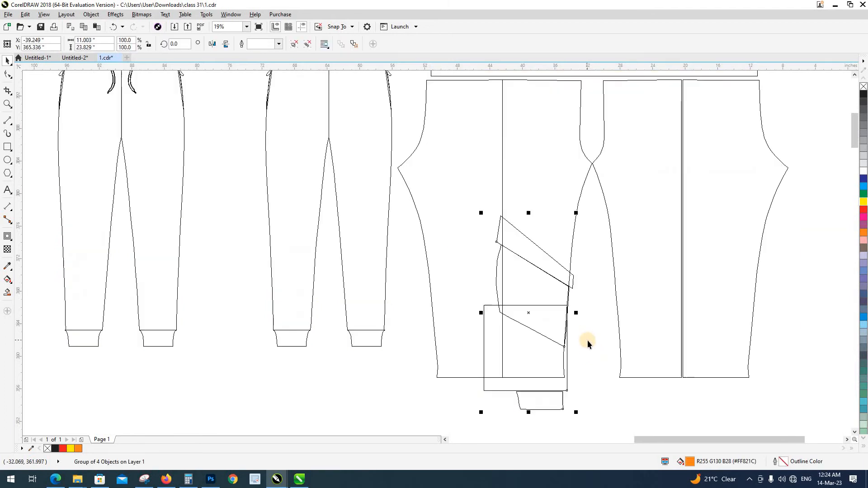
click(495, 267)
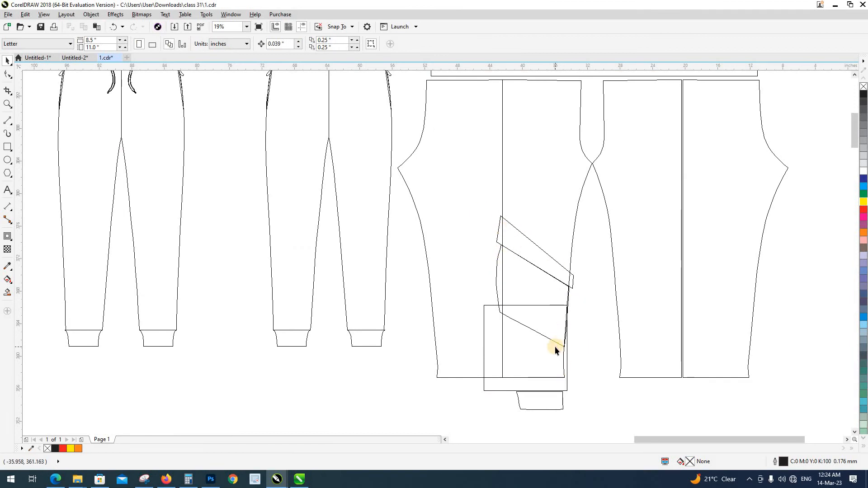
Draw a rectangle about 5.3 by 25.4 inches along the seam and use it to trim the artwork group's overhang.
click(8, 147)
drag(502, 192, 460, 399)
key(space)
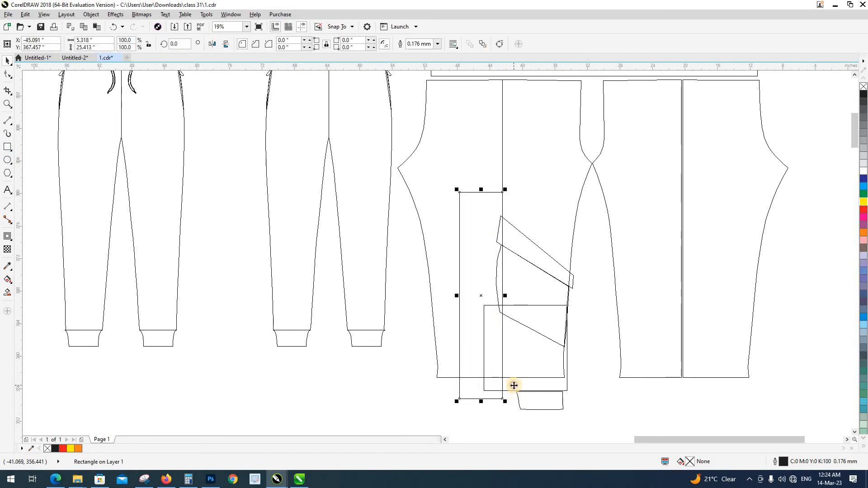
shift+click(514, 386)
key(t)
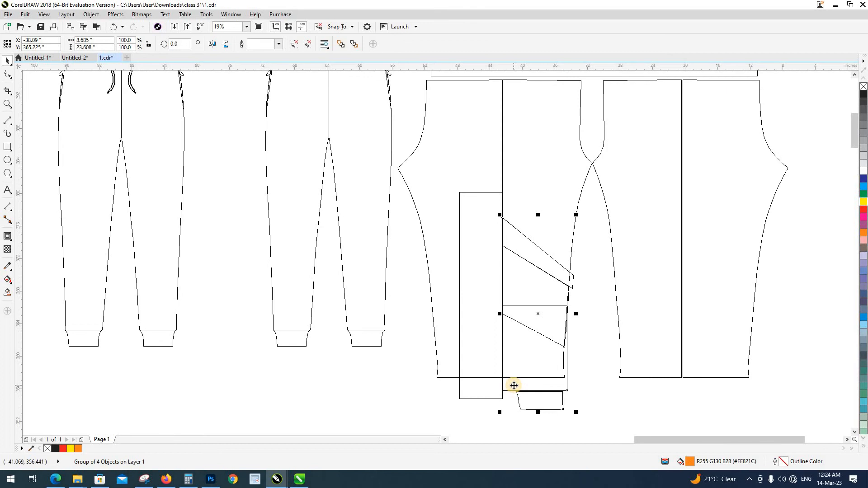
Delete the trimming rectangle beside the seam and select the trimmed artwork group.
click(492, 397)
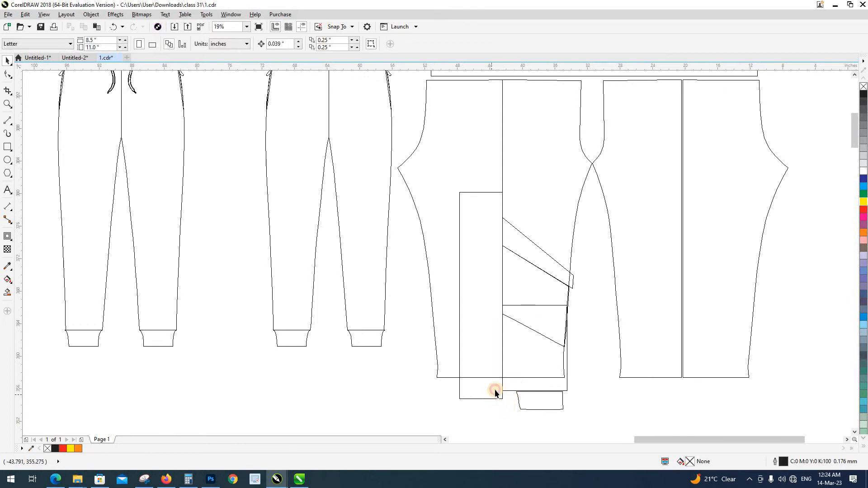
click(500, 393)
key(Delete)
click(555, 410)
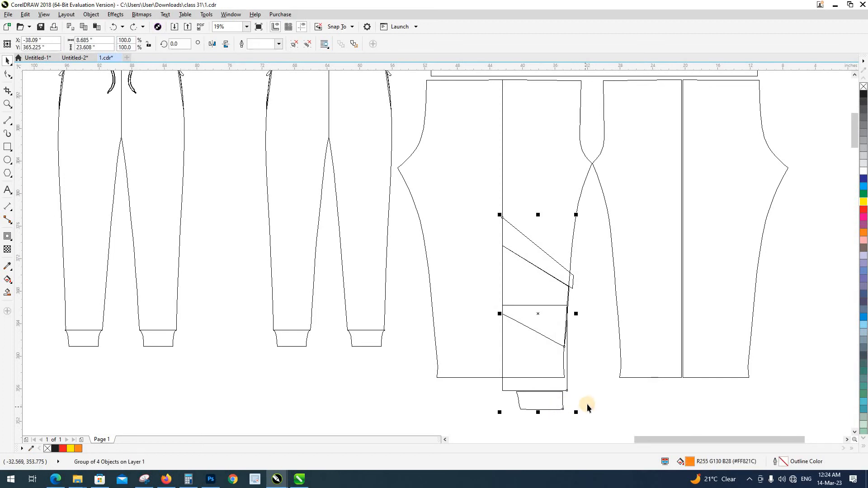
Delete the small cuff shape from the artwork group and mirror a copy of the remaining three-object group across the leg seam.
key(Delete)
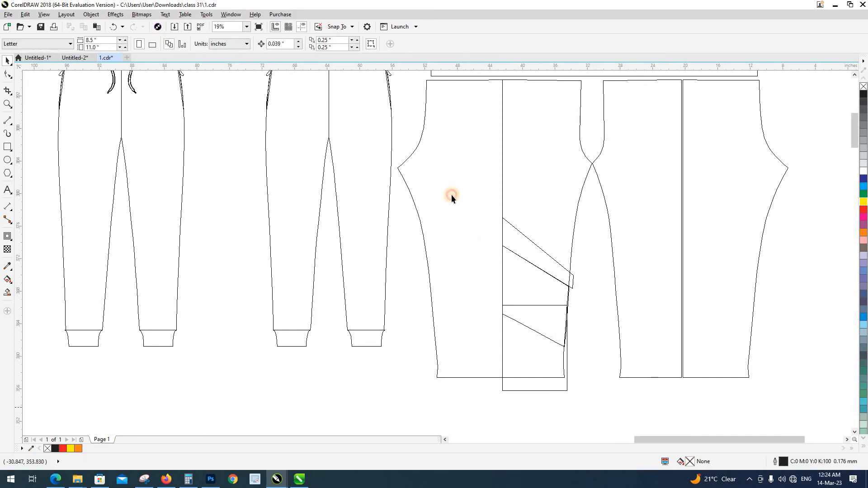
click(570, 323)
click(578, 327)
click(571, 316)
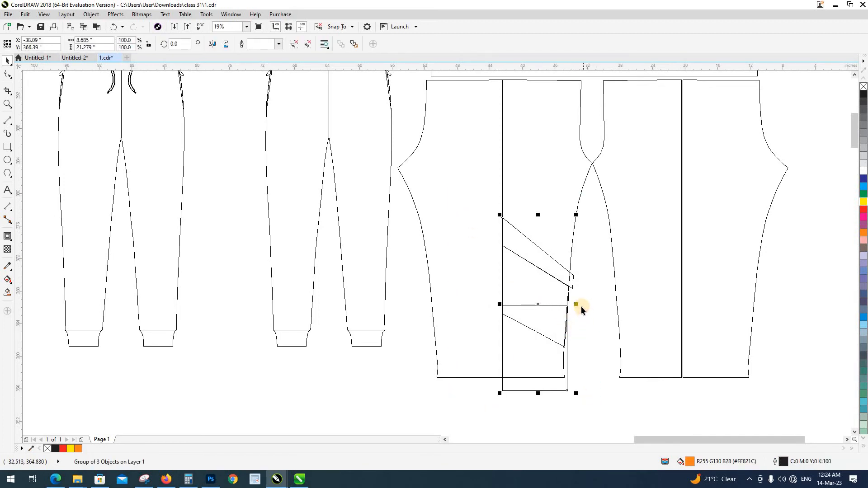
drag(578, 305, 497, 311)
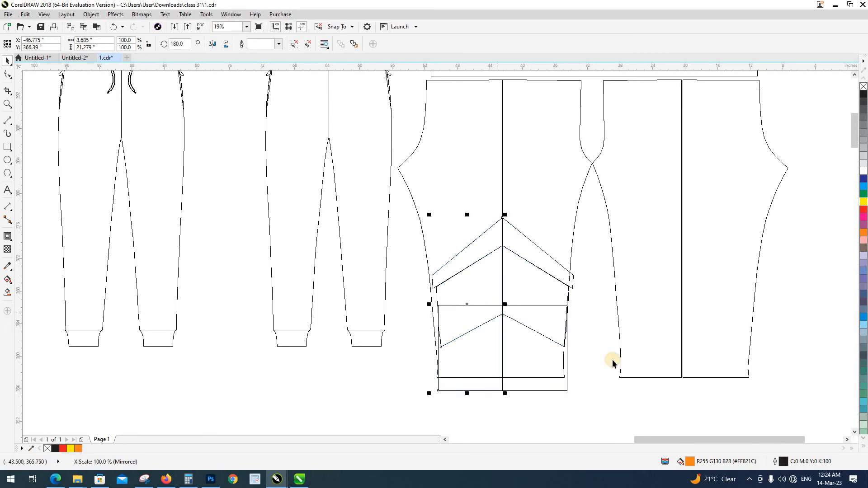
click(604, 361)
click(451, 305)
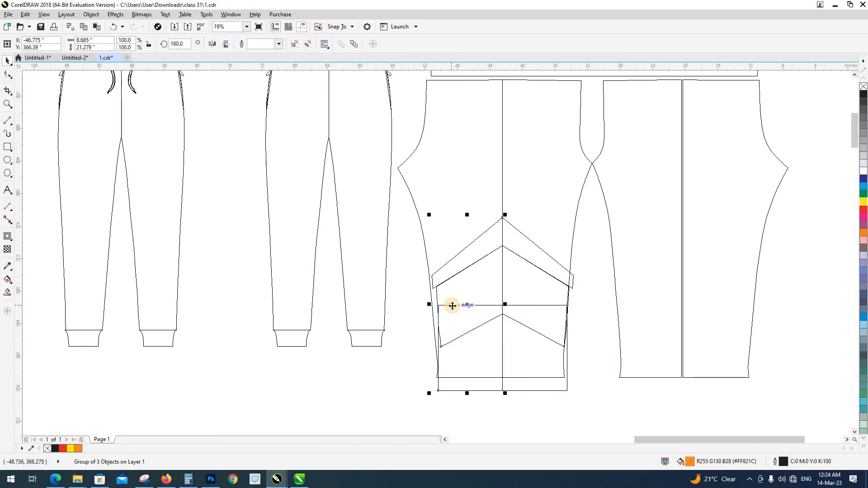
Show the drawing in full colour and ungroup the mirrored stripe and cuff artwork.
key(shift+F9)
click(422, 320)
drag(438, 323, 492, 331)
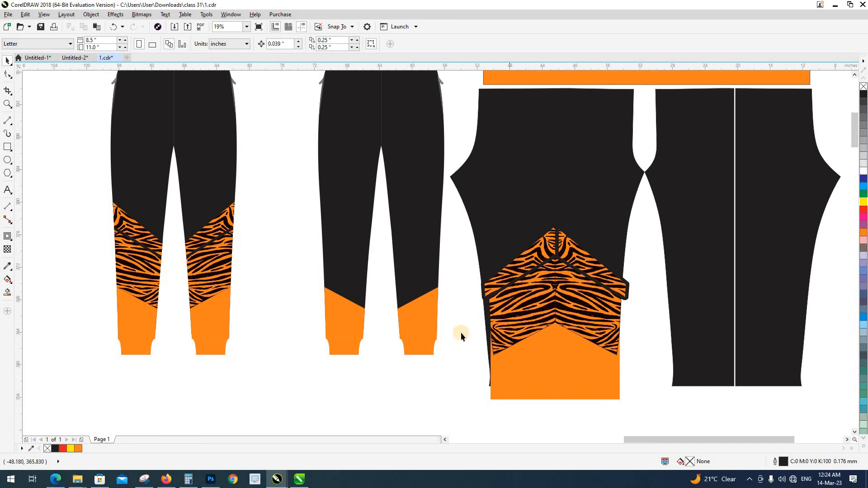
click(498, 354)
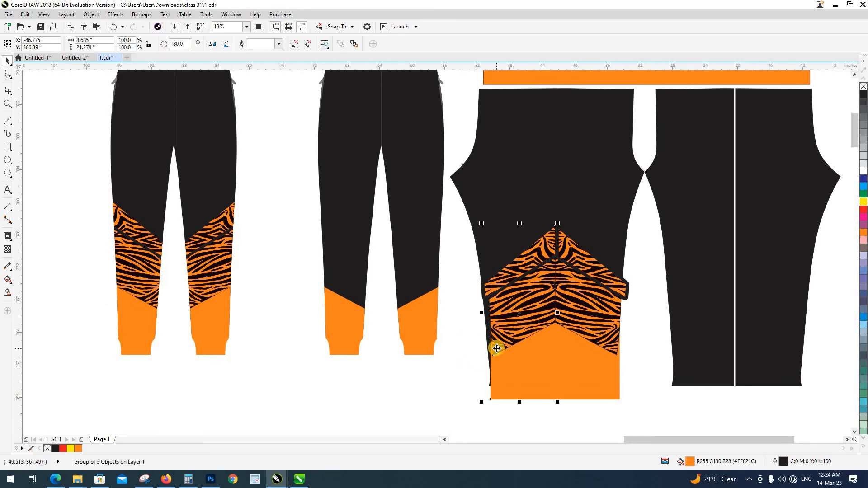
scroll(491, 355, up, 2)
key(ctrl+u)
Reshape the mirrored orange block by pulling its upper outer corner node horizontally beyond the leg's outer edge.
click(470, 360)
click(495, 363)
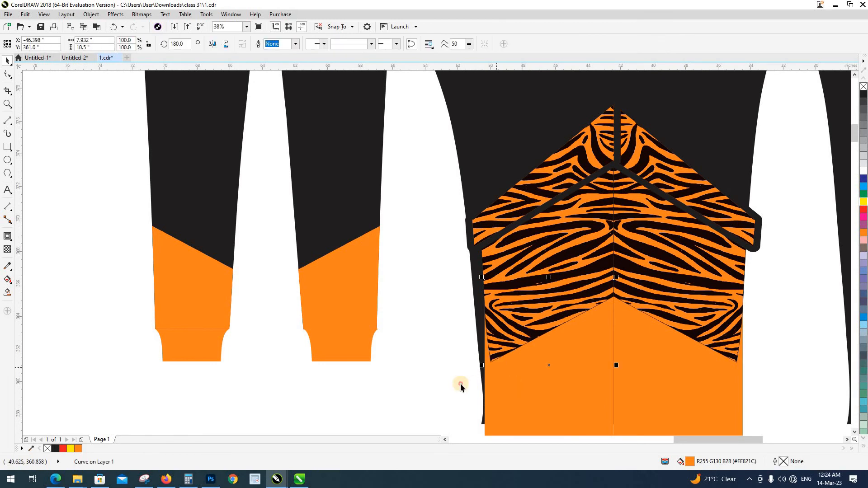
click(461, 384)
key(Tab)
click(12, 80)
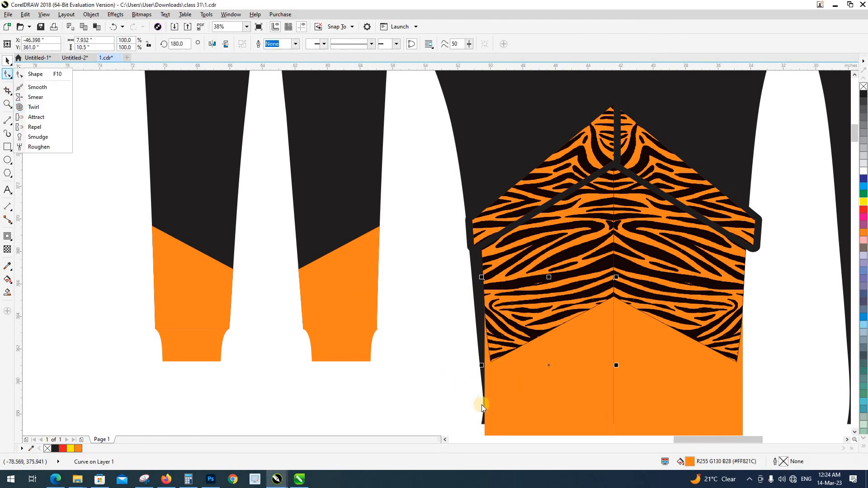
scroll(502, 347, up, 2)
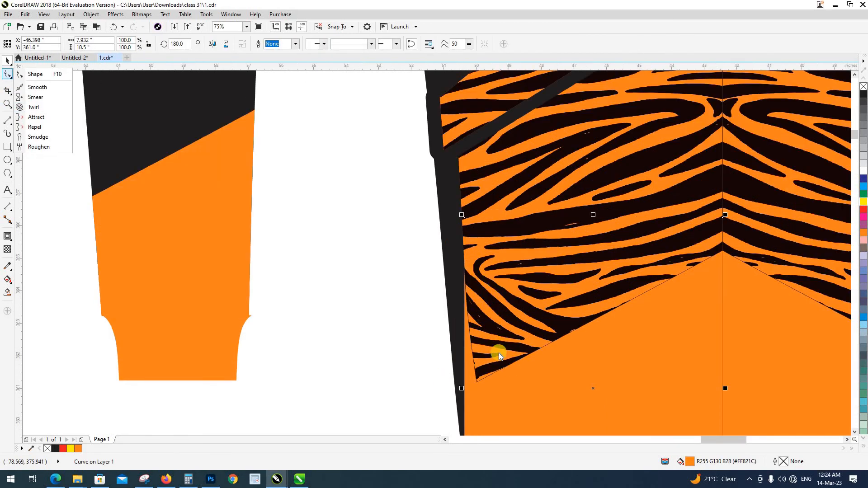
click(33, 75)
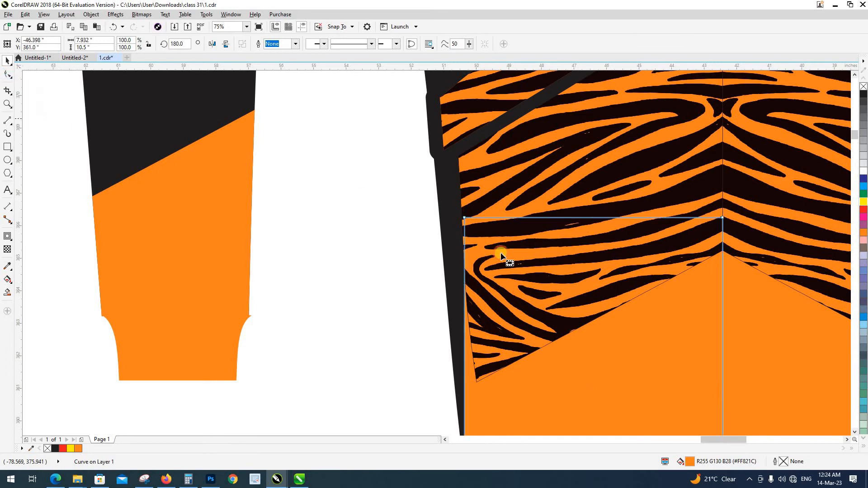
scroll(452, 226, down, 1)
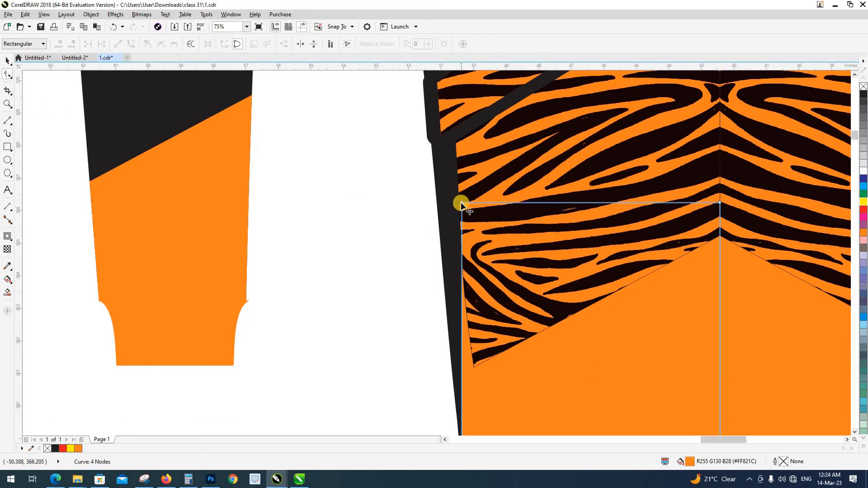
drag(461, 204, 425, 203)
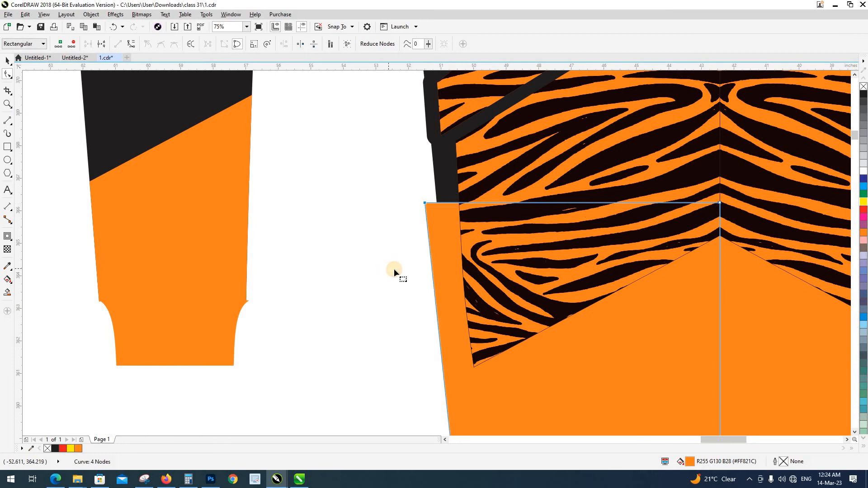
Draw a line about 8.6 inches long along the mirrored stripe panel's slanted lower edge and shift it outward past the leg edge.
click(485, 337)
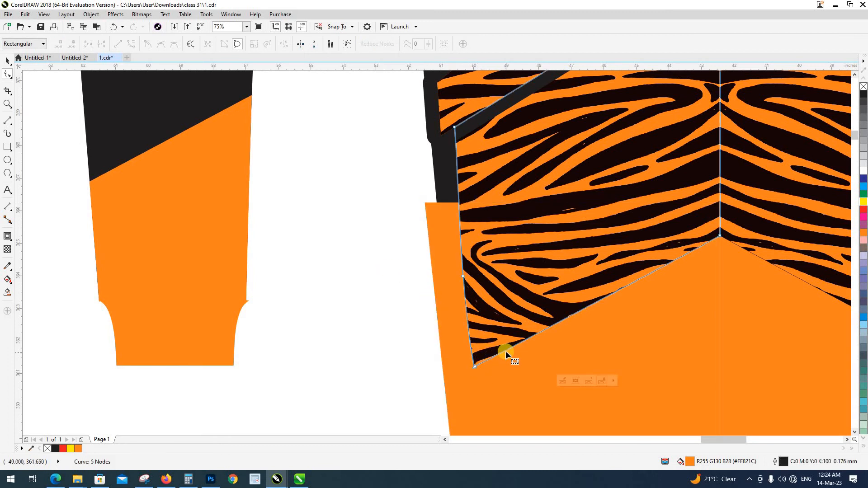
click(8, 121)
mouse_move(718, 238)
mouse_down()
mouse_move(673, 301)
mouse_move(484, 372)
mouse_move(474, 366)
mouse_up()
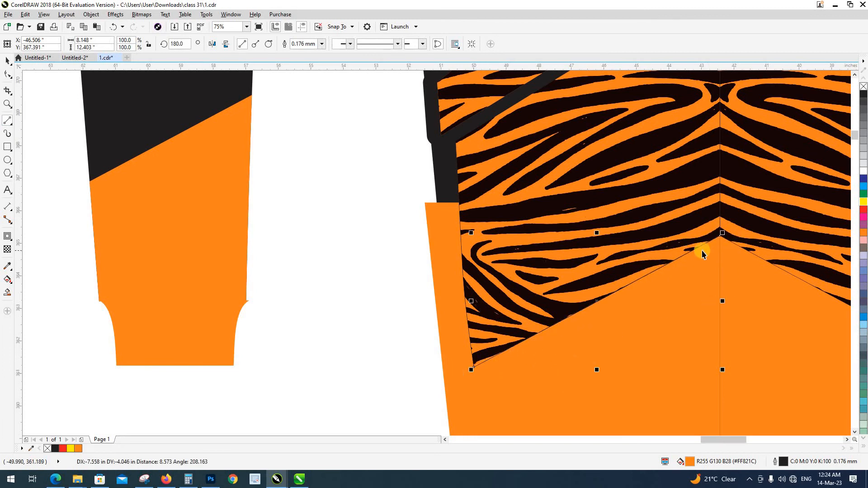
key(space)
mouse_move(697, 251)
mouse_down()
mouse_move(655, 300)
mouse_move(599, 312)
mouse_move(594, 304)
mouse_up()
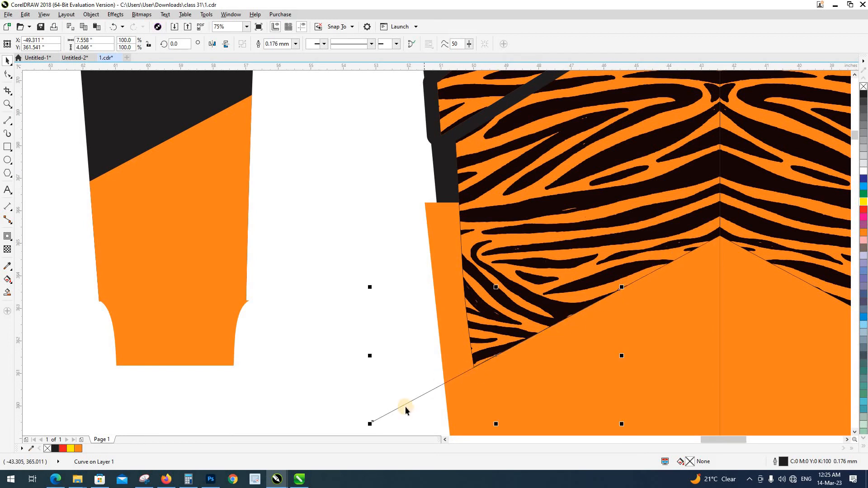
click(400, 333)
scroll(448, 316, down, 2)
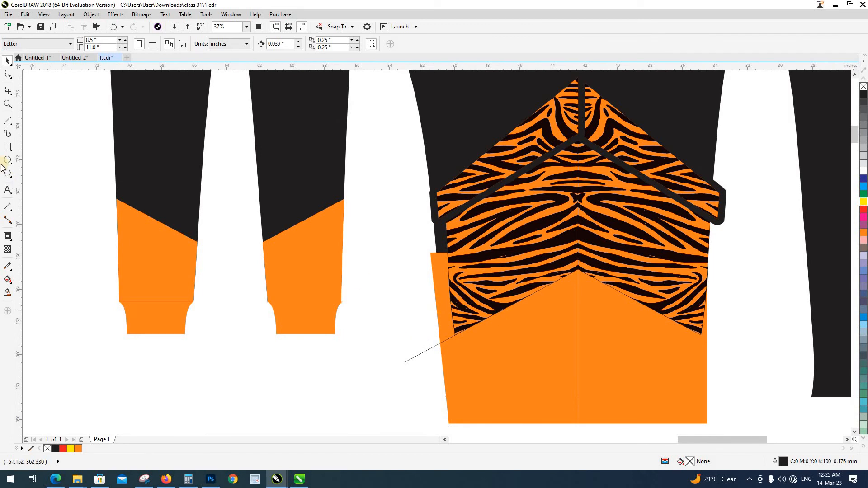
Draw a 3-point rectangle based on the slanted line, from its outer end to the seam apex, extending up over the stripes.
click(7, 150)
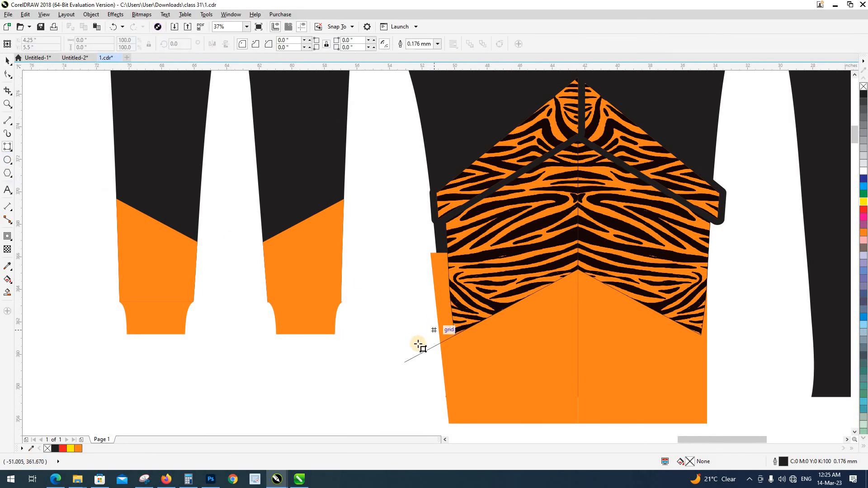
drag(405, 361, 578, 270)
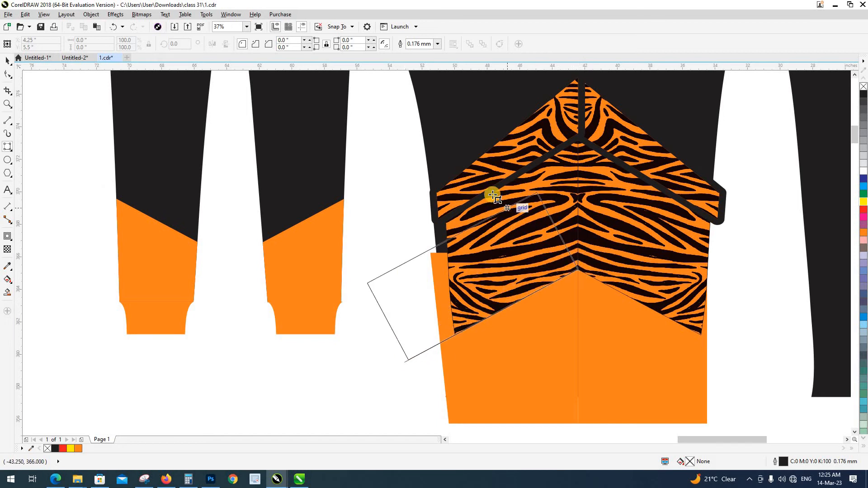
click(495, 194)
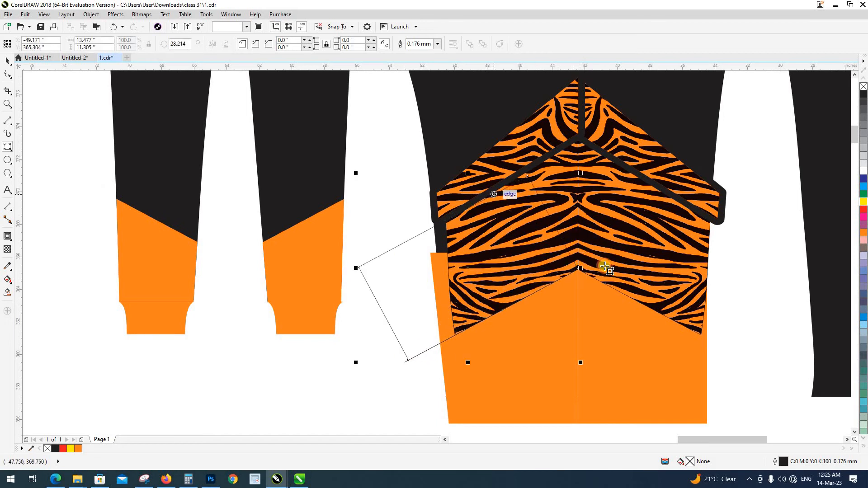
click(7, 149)
click(48, 160)
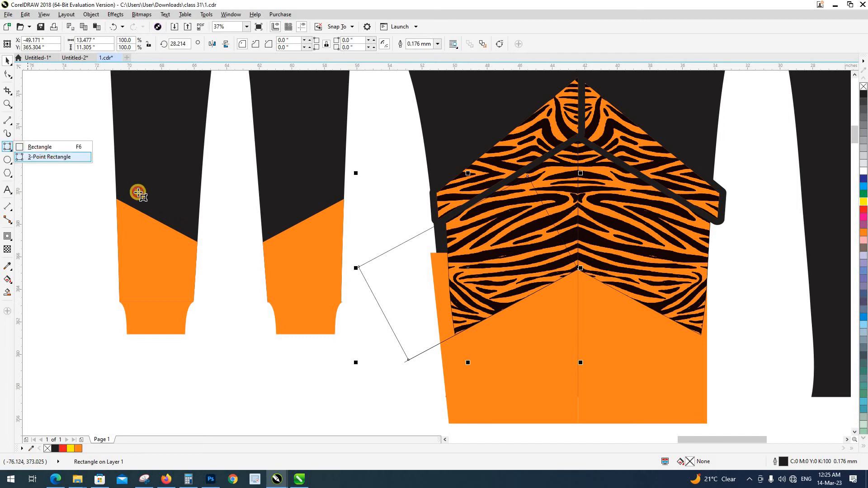
click(8, 61)
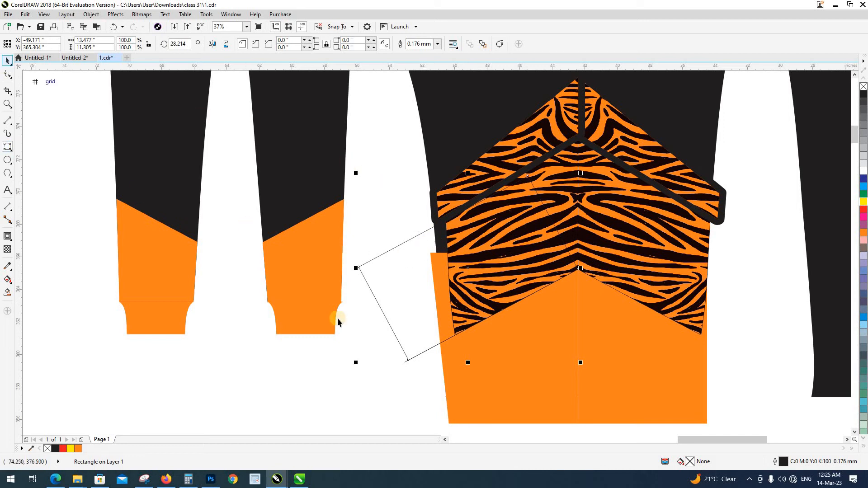
Delete both mirrored tiger-stripe panels from the leg half that carries the slanted rectangle.
click(361, 364)
click(484, 193)
key(Delete)
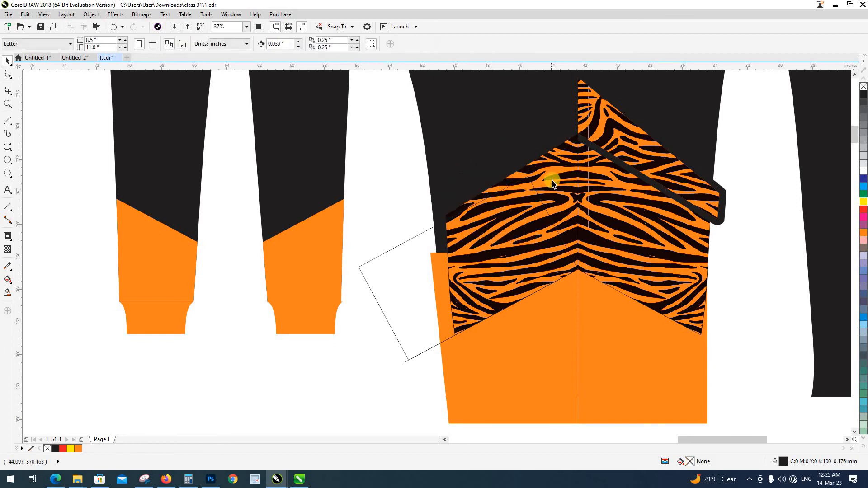
click(552, 182)
key(Delete)
Convert the slanted rectangle to curves and pull its seam-side edge past the seam into the striped half.
click(531, 217)
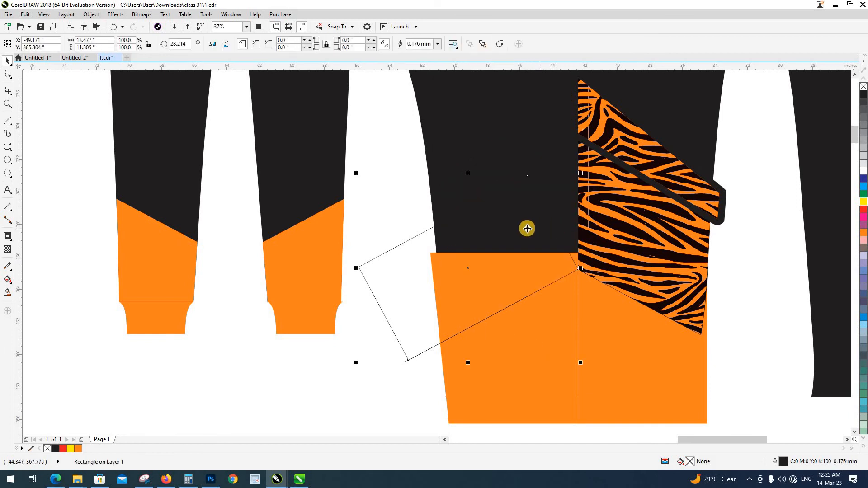
click(7, 74)
key(ctrl+q)
scroll(577, 267, up, 4)
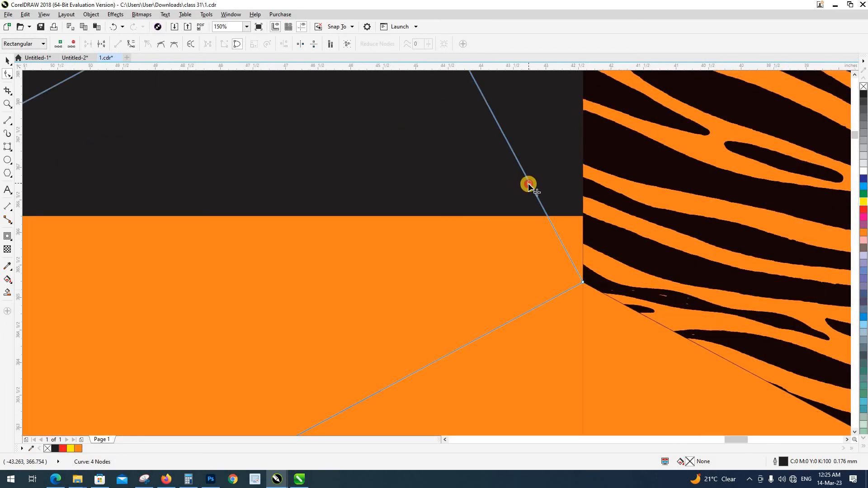
drag(528, 184, 675, 232)
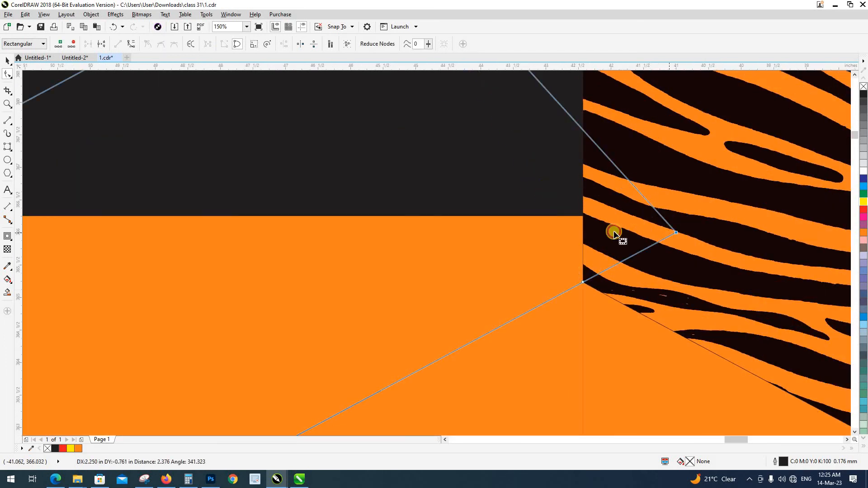
scroll(589, 280, down, 4)
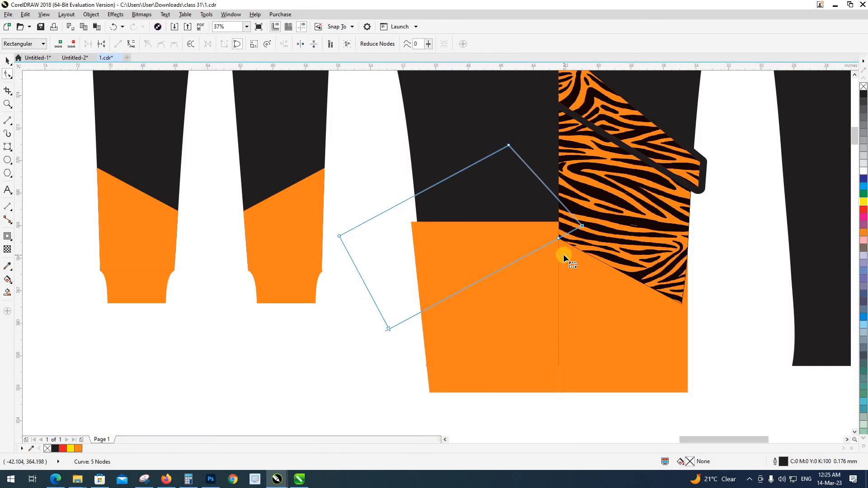
Trim the mirrored orange block with the slanted shape and delete the trimming shape.
key(space)
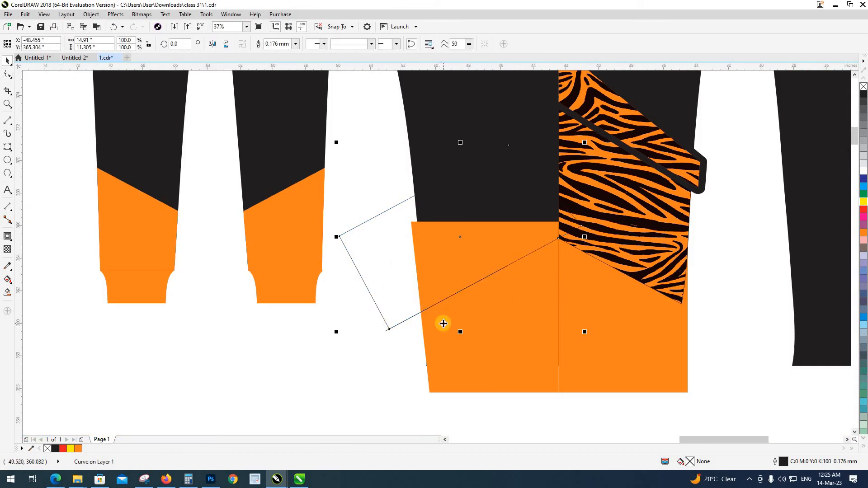
shift+click(444, 324)
key(t)
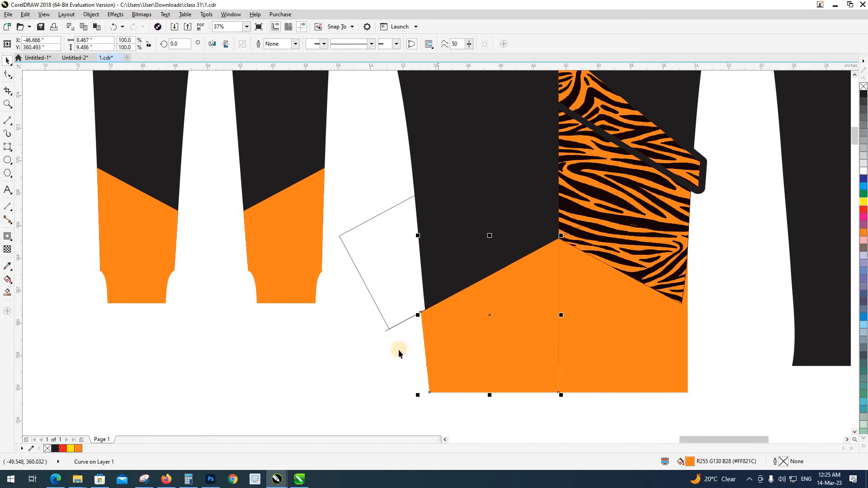
click(398, 349)
click(400, 303)
key(Delete)
scroll(468, 287, down, 4)
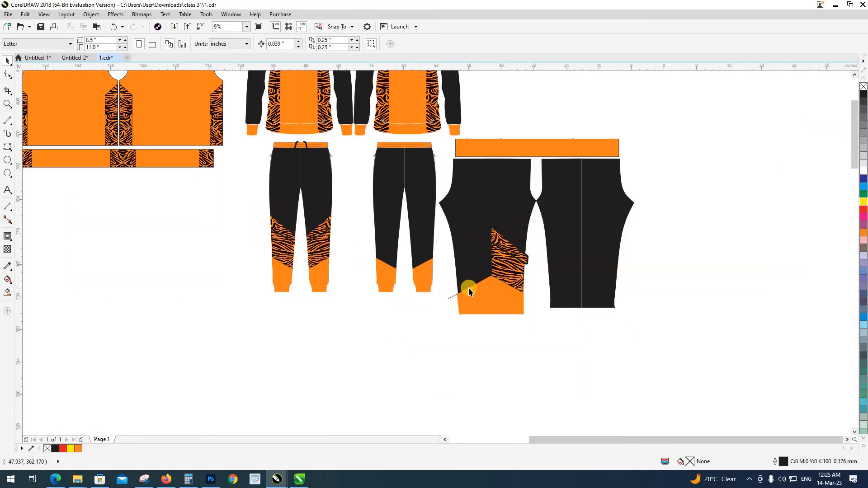
PowerClip the stripe group and trimmed orange block inside their black leg halves and delete the leftover slanted line.
click(507, 248)
click(534, 290)
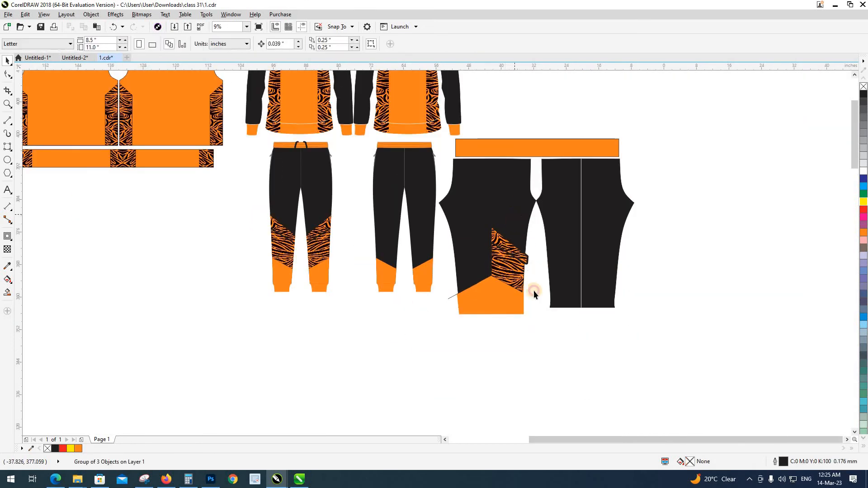
click(541, 334)
click(485, 306)
key(ctrl+1)
click(464, 258)
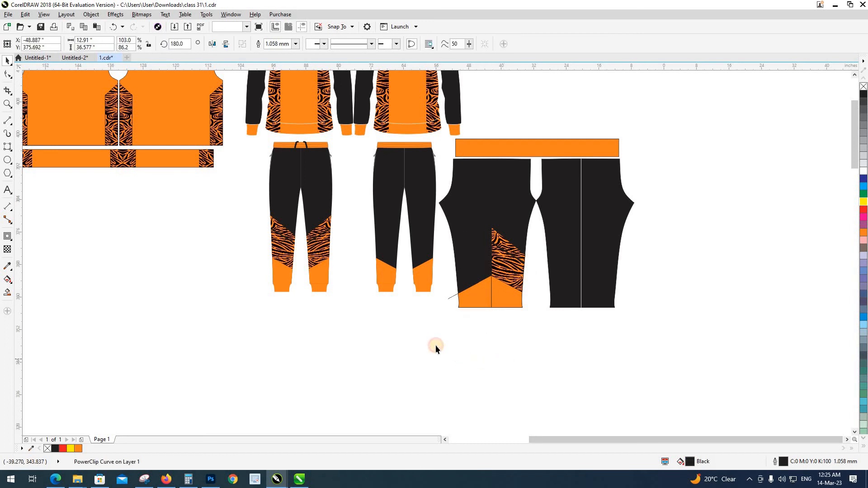
drag(436, 343, 500, 264)
key(Delete)
Move the plain black leg pair aside and place a horizontally mirrored copy of the decorated leg pair in its place.
drag(516, 355, 505, 372)
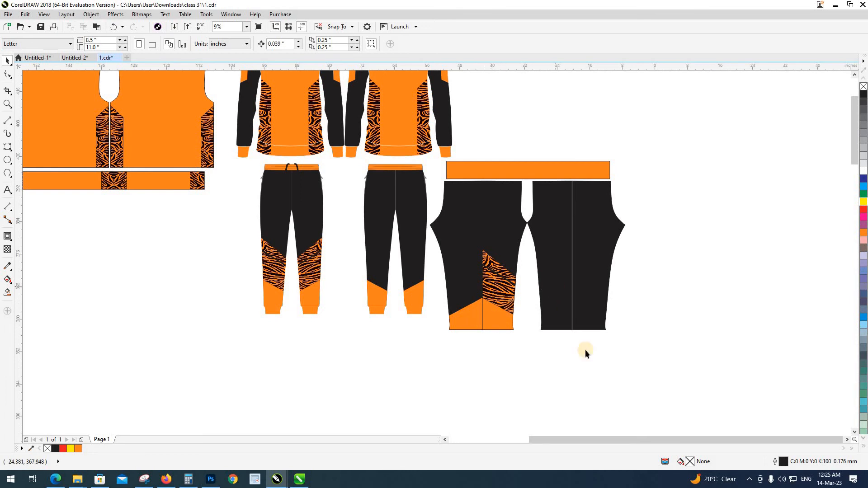
drag(599, 359, 741, 293)
click(557, 327)
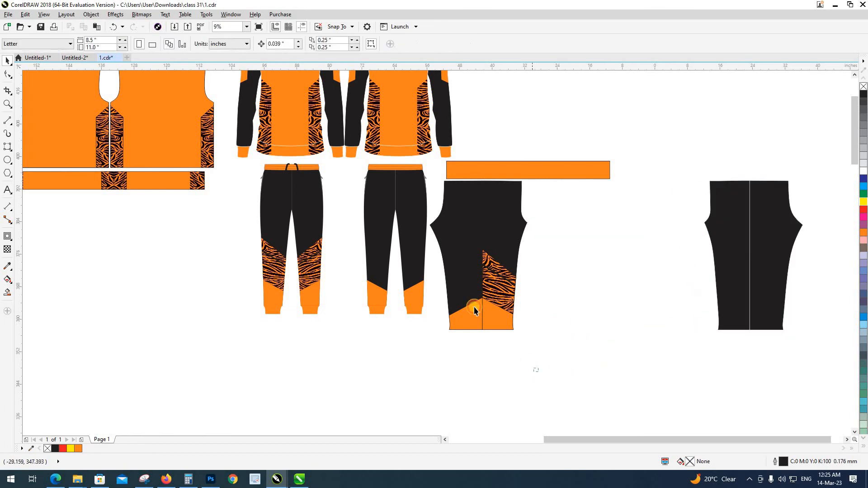
drag(474, 308, 538, 264)
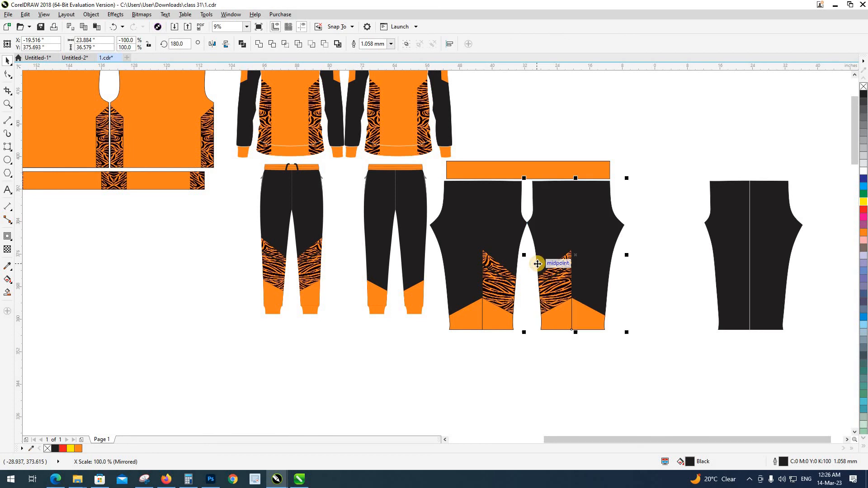
click(584, 362)
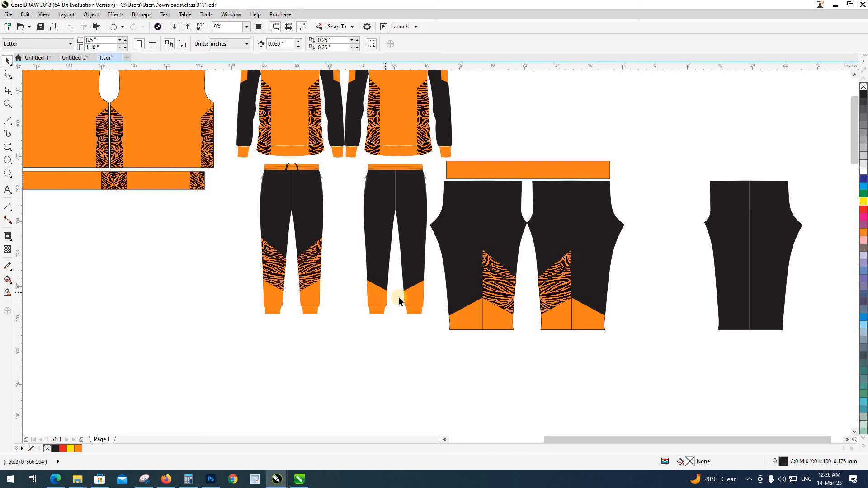
Delete the spare plain black leg pair set aside from the decorated trouser pieces.
scroll(476, 328, up, 2)
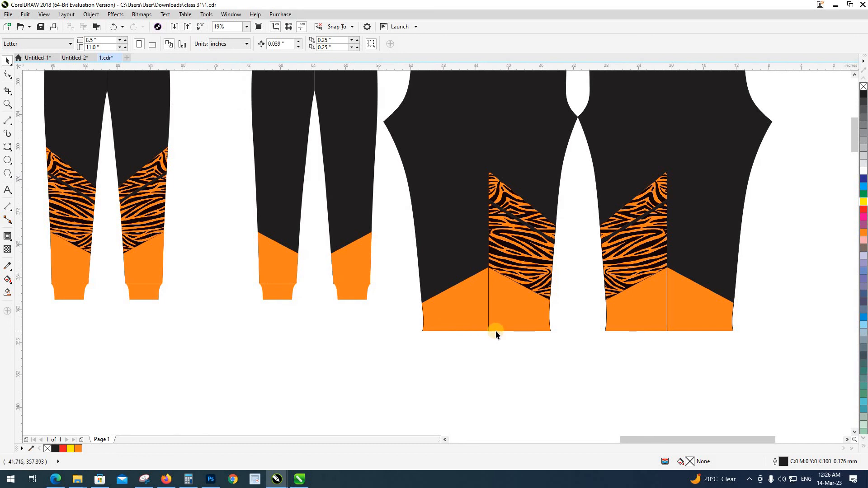
scroll(574, 344, down, 2)
scroll(573, 343, up, 2)
scroll(606, 333, down, 4)
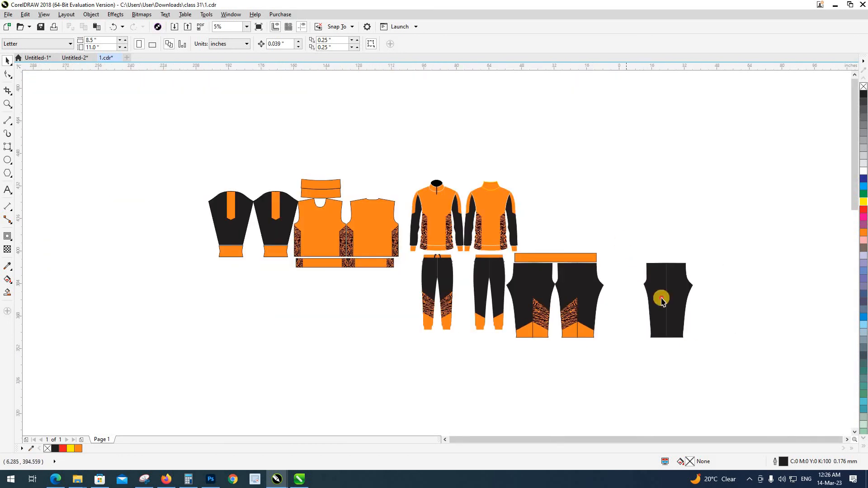
drag(623, 243, 691, 346)
key(Delete)
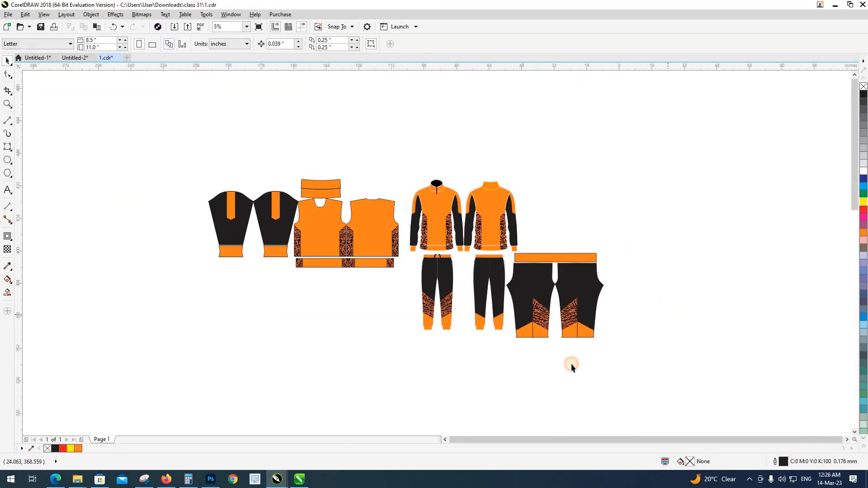
Draw a cuff rectangle about 14.25 inches wide below the first decorated leg, set its height to 6 inches, and fill it orange.
scroll(571, 362, up, 2)
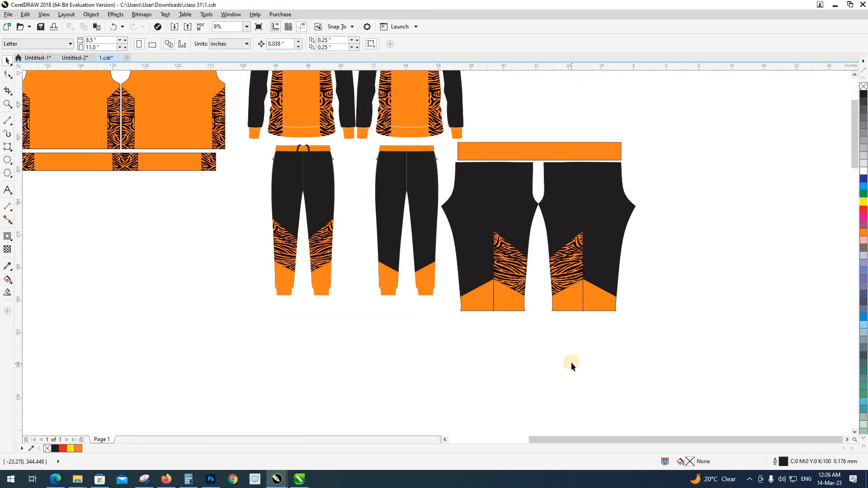
click(8, 147)
scroll(475, 310, up, 2)
drag(452, 319, 532, 340)
key(space)
drag(99, 47, 4, 64)
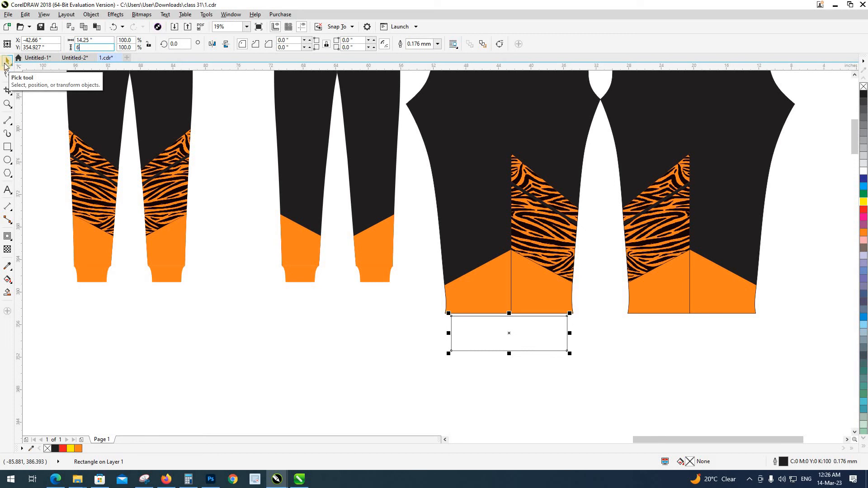
key(Return)
drag(476, 324, 477, 332)
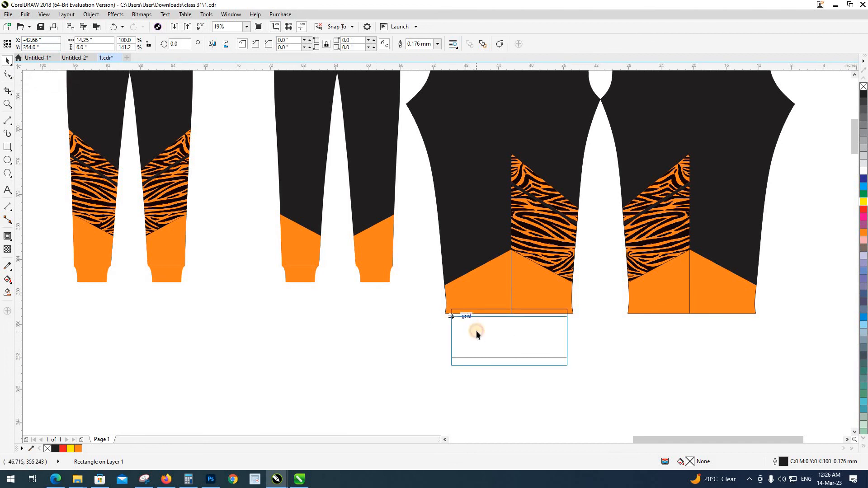
click(78, 448)
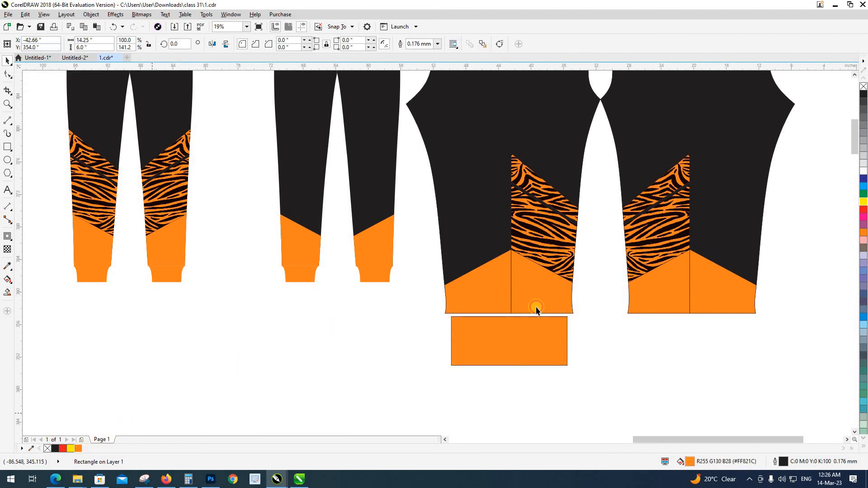
Place a copy of the orange cuff rectangle level with the first, centred under the second decorated leg.
drag(547, 337, 664, 305)
right_click(665, 305)
shift+click(665, 304)
click(745, 396)
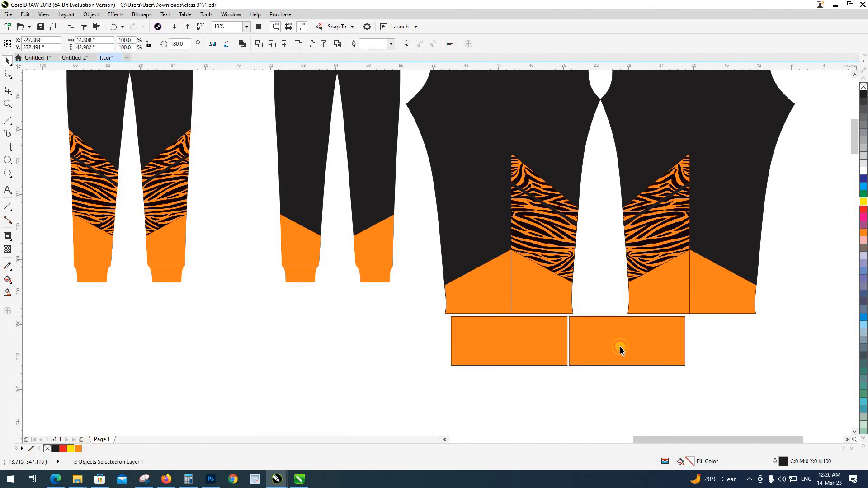
drag(620, 346, 698, 351)
click(731, 387)
click(722, 387)
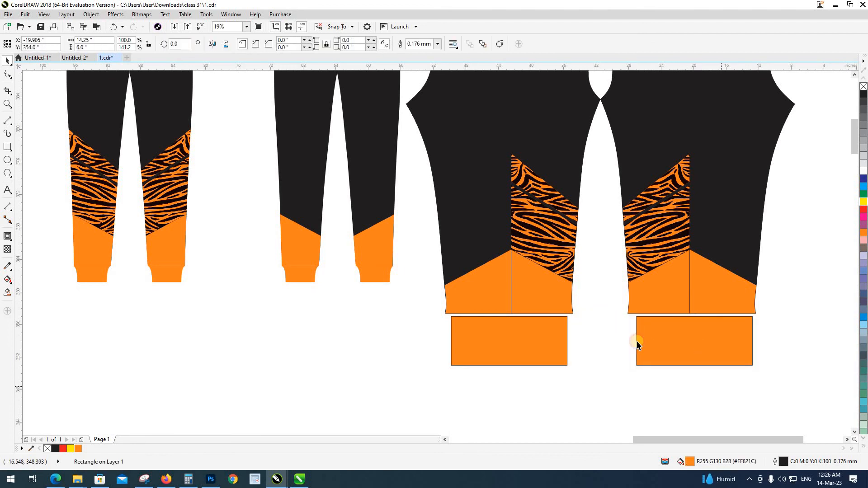
Move the tracksuit mockup well clear of the pattern pieces and place the trouser pieces with waistband and cuffs beneath the shirt pieces.
scroll(565, 316, down, 2)
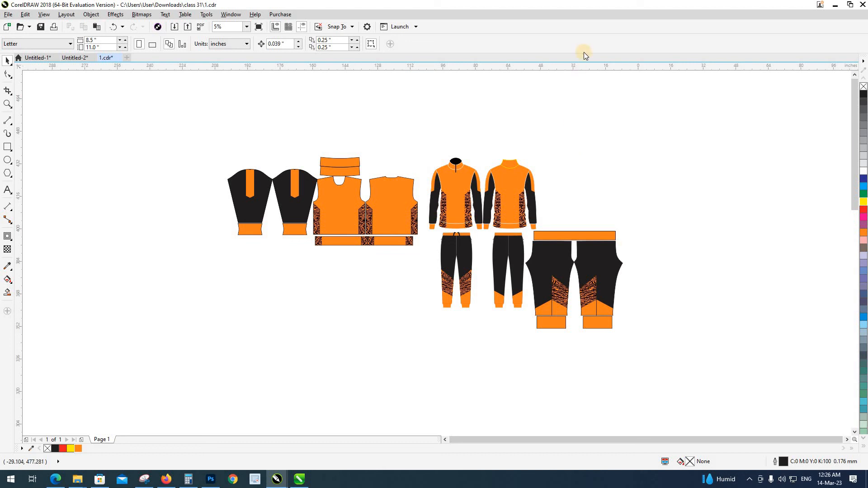
drag(419, 141, 538, 326)
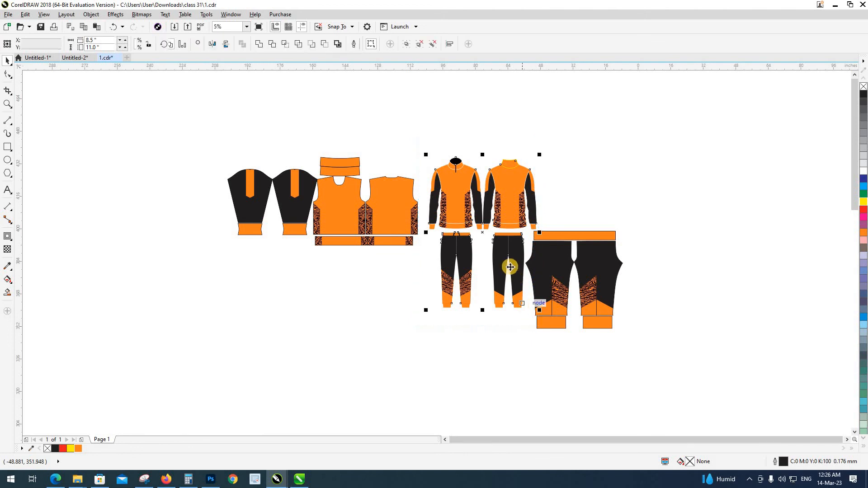
drag(508, 267, 740, 270)
drag(616, 310, 370, 283)
click(584, 229)
Group the tracksuit mockup objects and move the group back beside the assembled pattern pieces.
drag(622, 141, 817, 378)
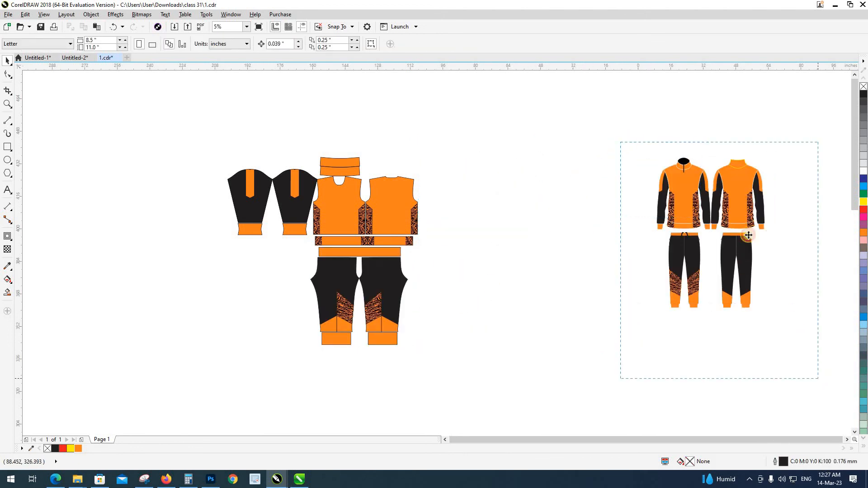
drag(717, 212, 483, 227)
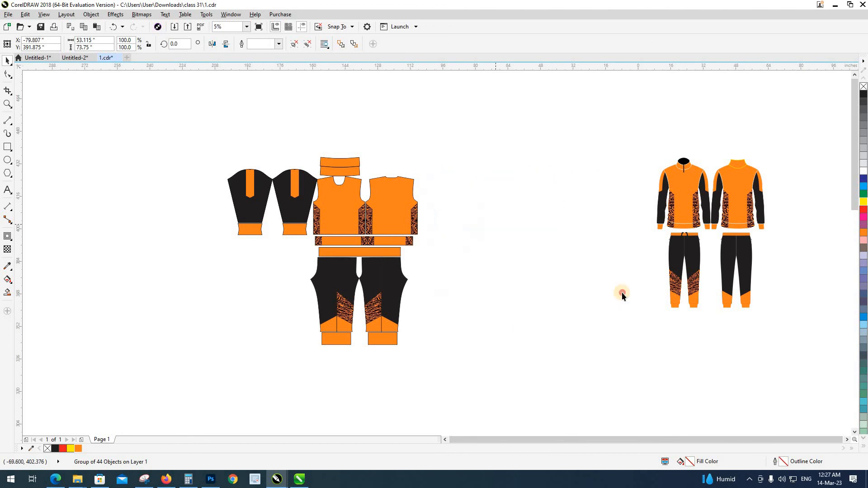
key(z)
drag(219, 129, 552, 361)
key(space)
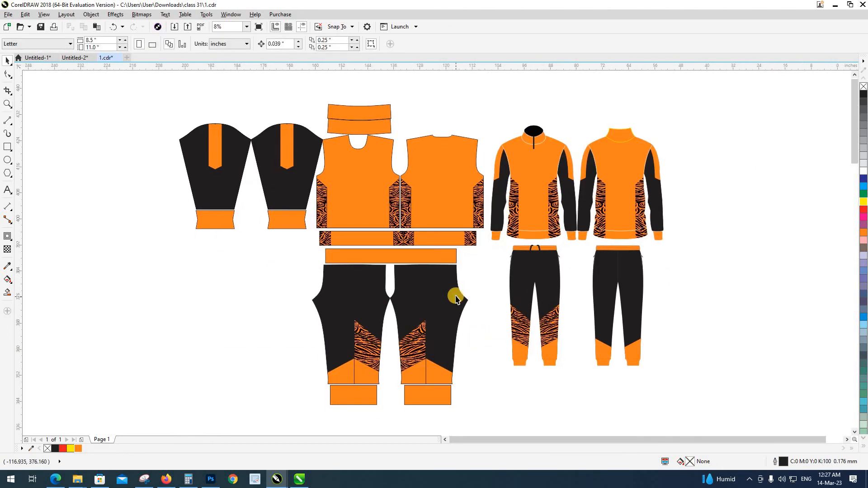